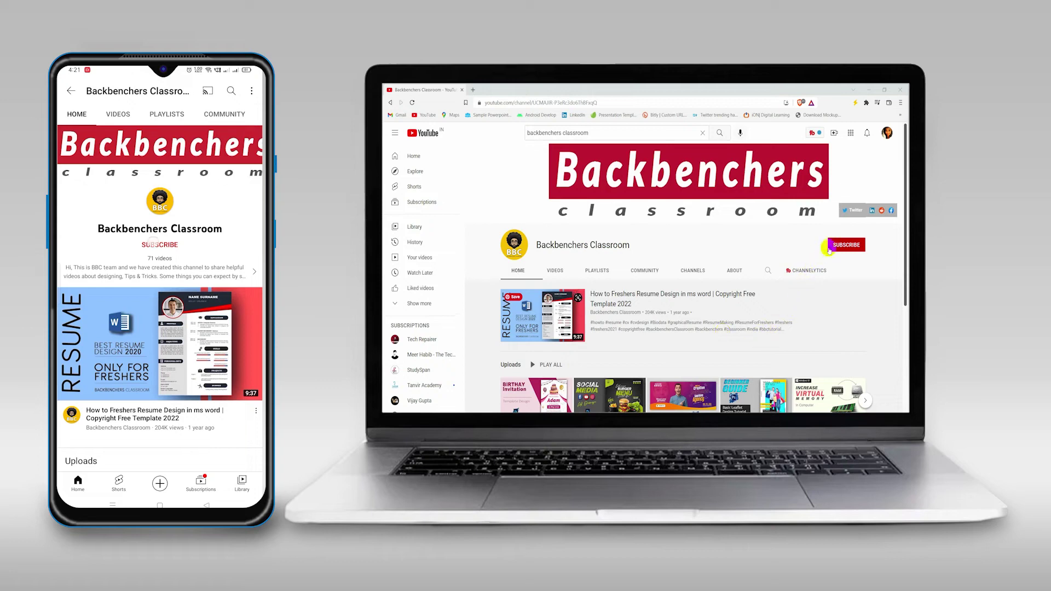
left_click(841, 246)
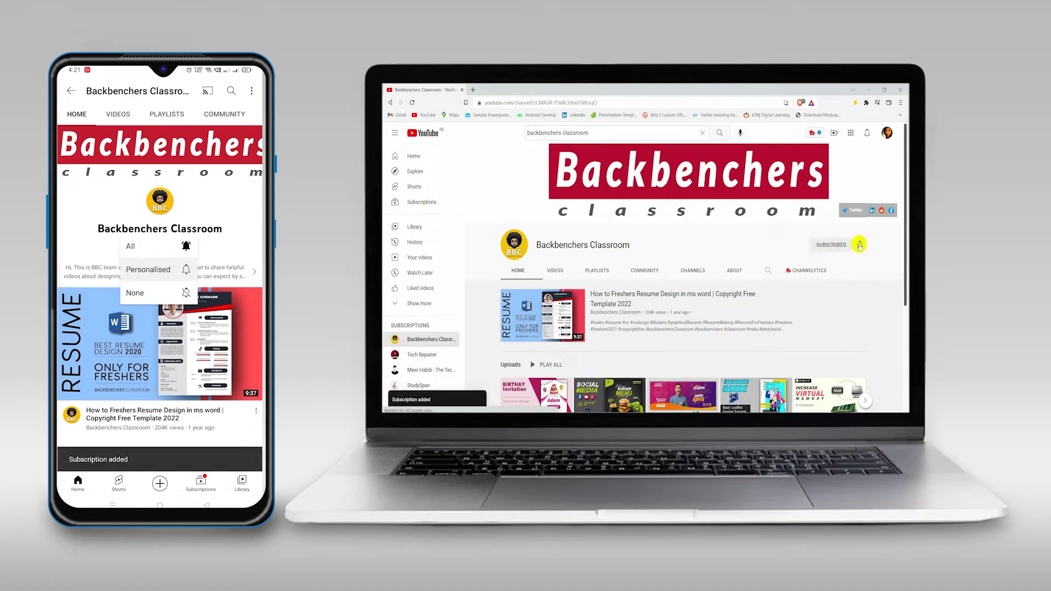
left_click(859, 245)
left_click(829, 264)
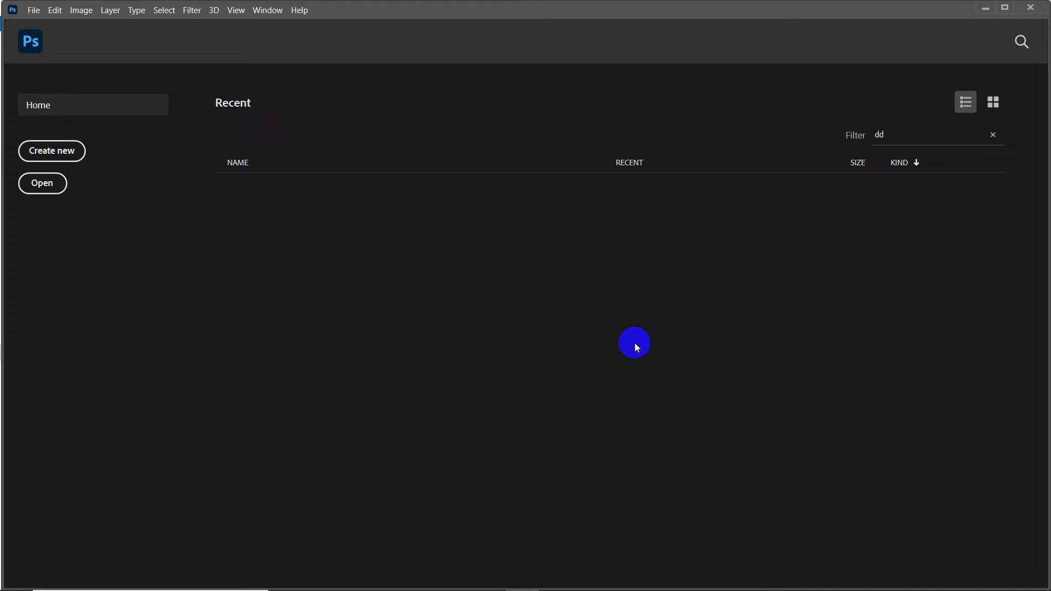
Create a new A4 document (210 x 297 mm, 300 ppi, white background) and unlock its background layer
left_click(47, 155)
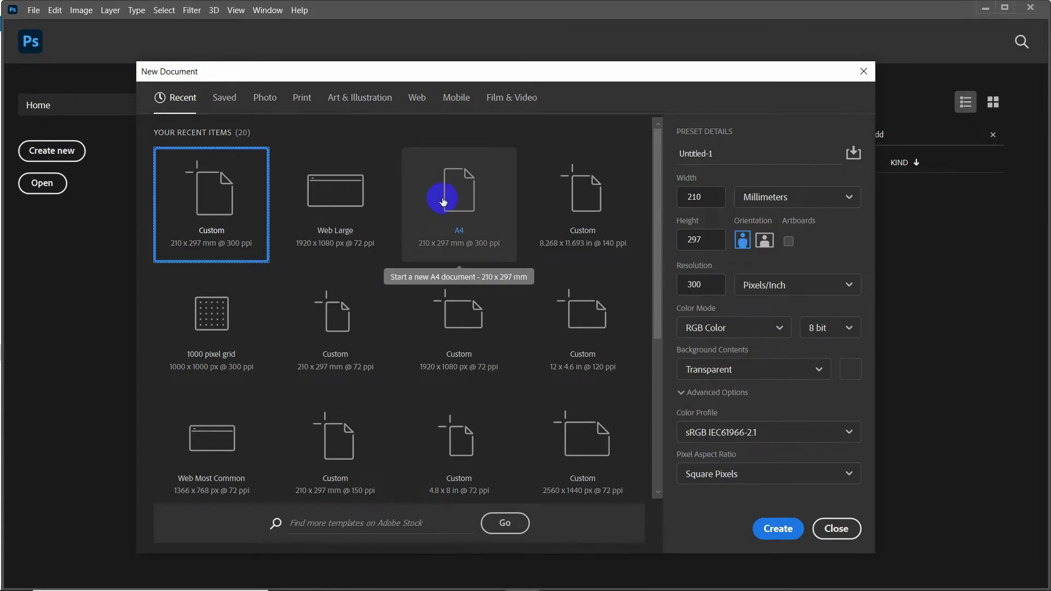
left_click(469, 209)
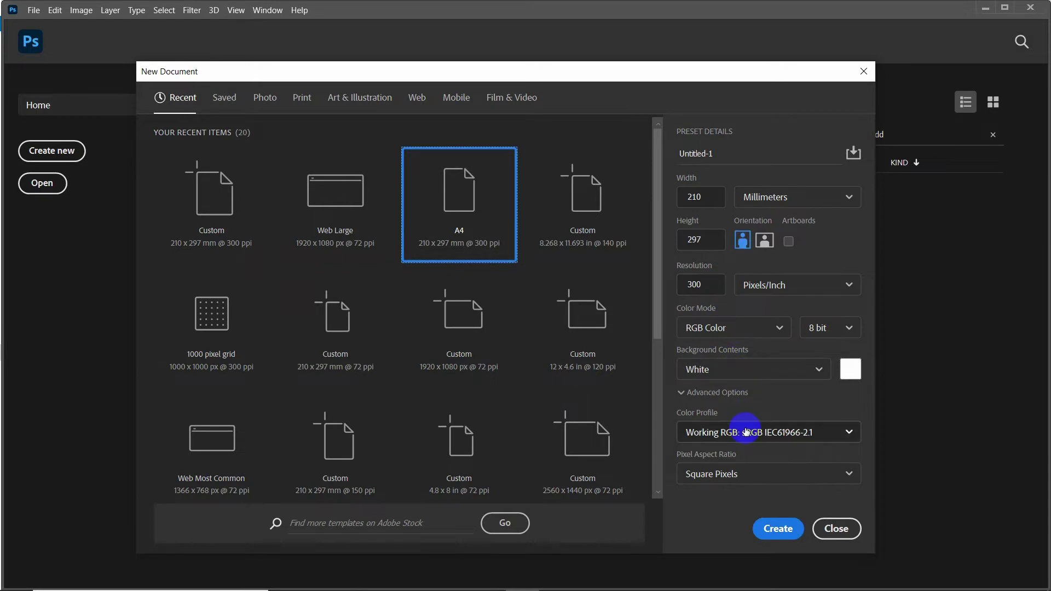
left_click(775, 530)
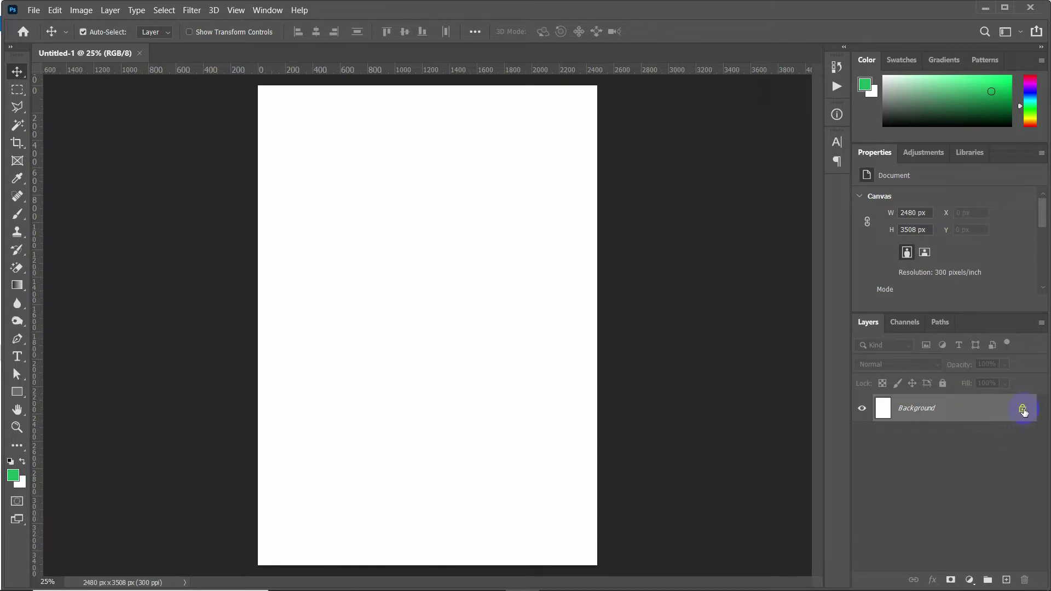
left_click(1022, 410)
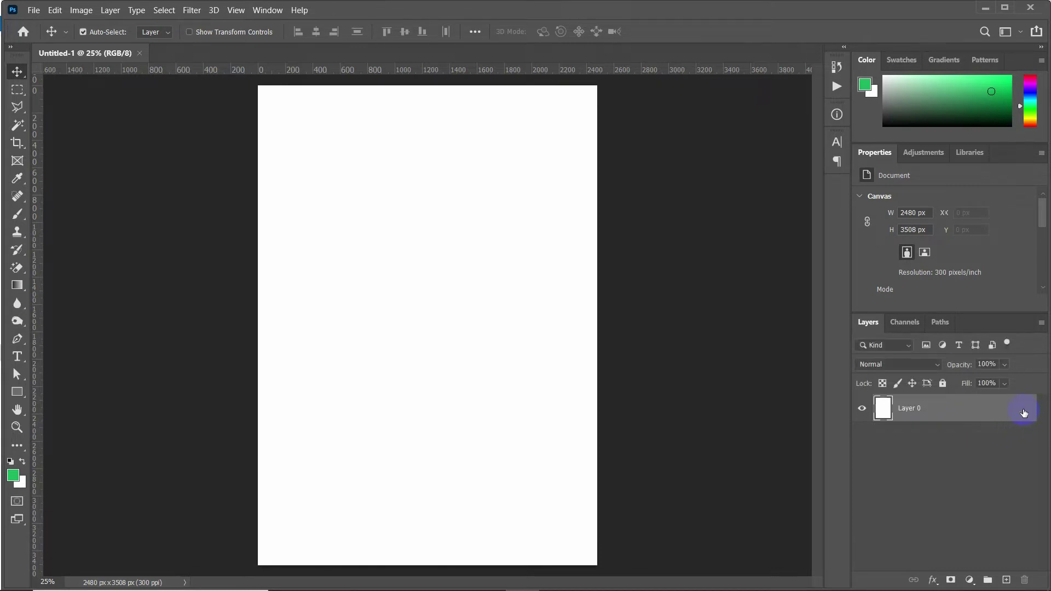
Draw a square shape of about 1240 x 1240 px near the middle of the page
scroll(509, 416, "down", 3)
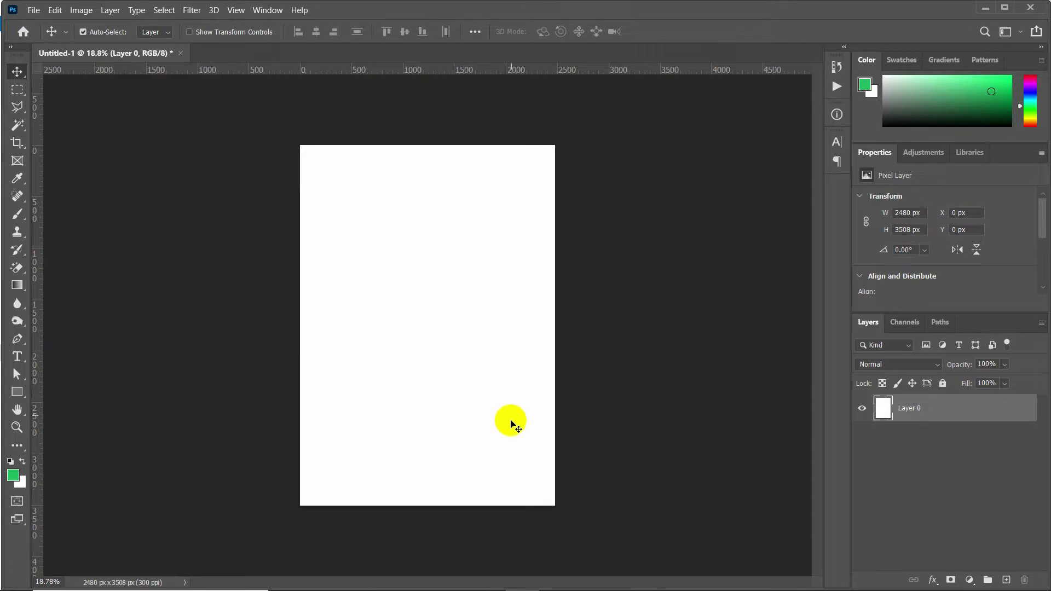
left_click(17, 392)
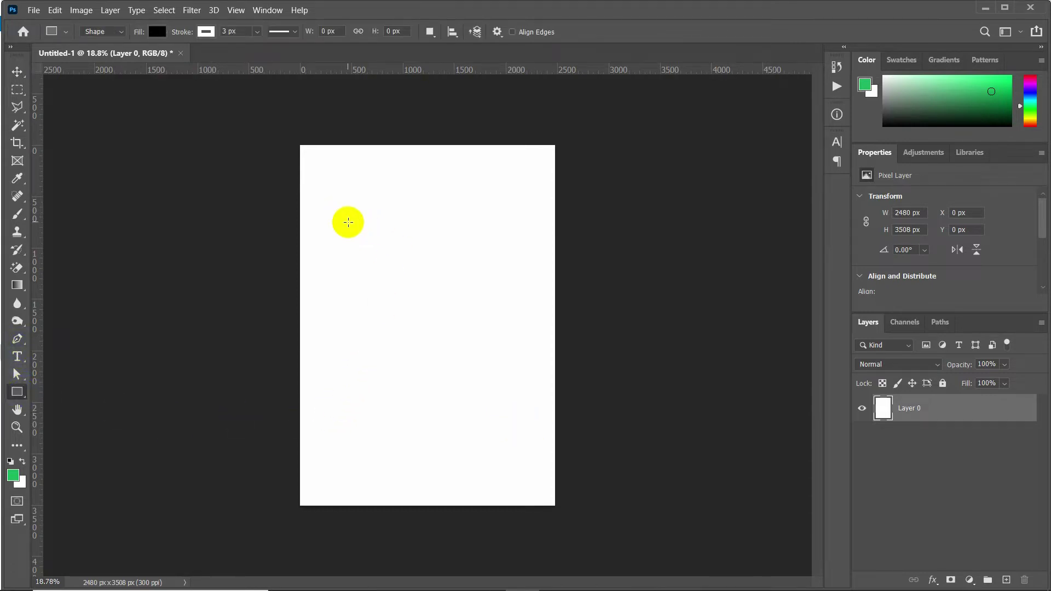
left_click_drag(363, 246, 490, 408)
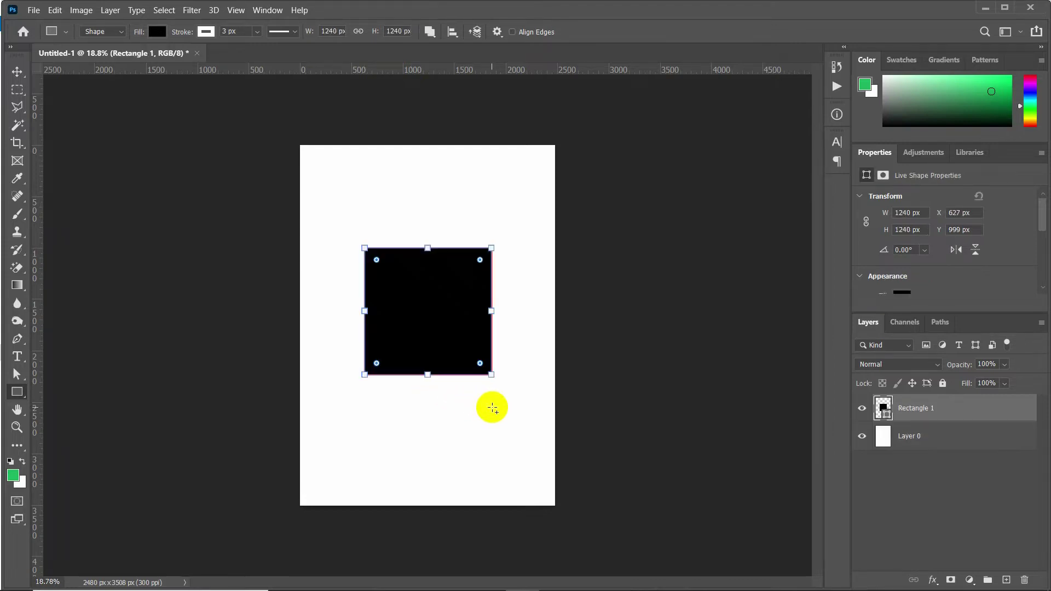
Set the square's fill to a pale cyan and its stroke to none
left_click(155, 32)
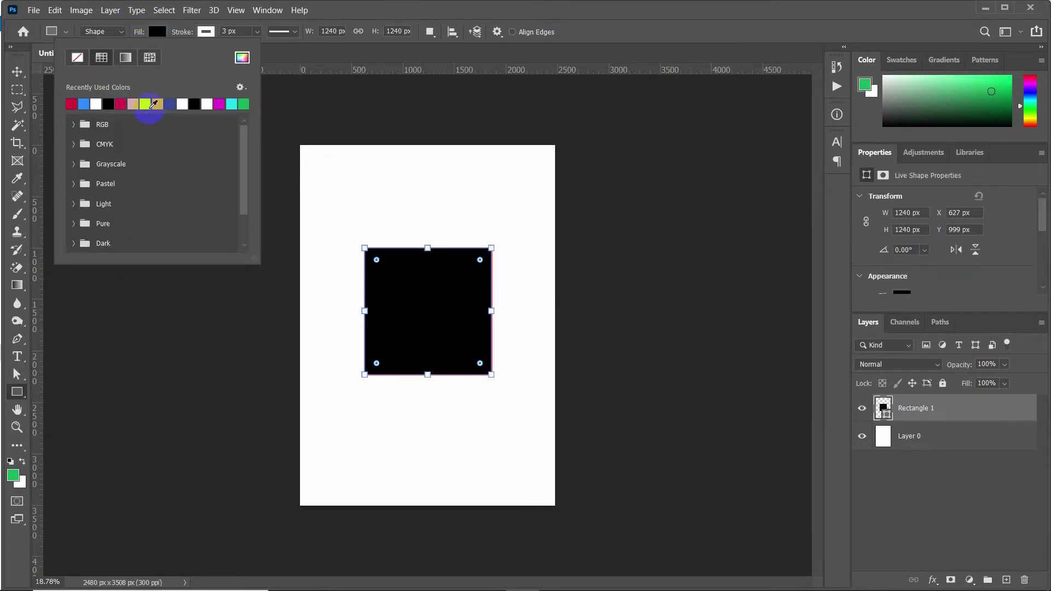
left_click(151, 104)
left_click(200, 32)
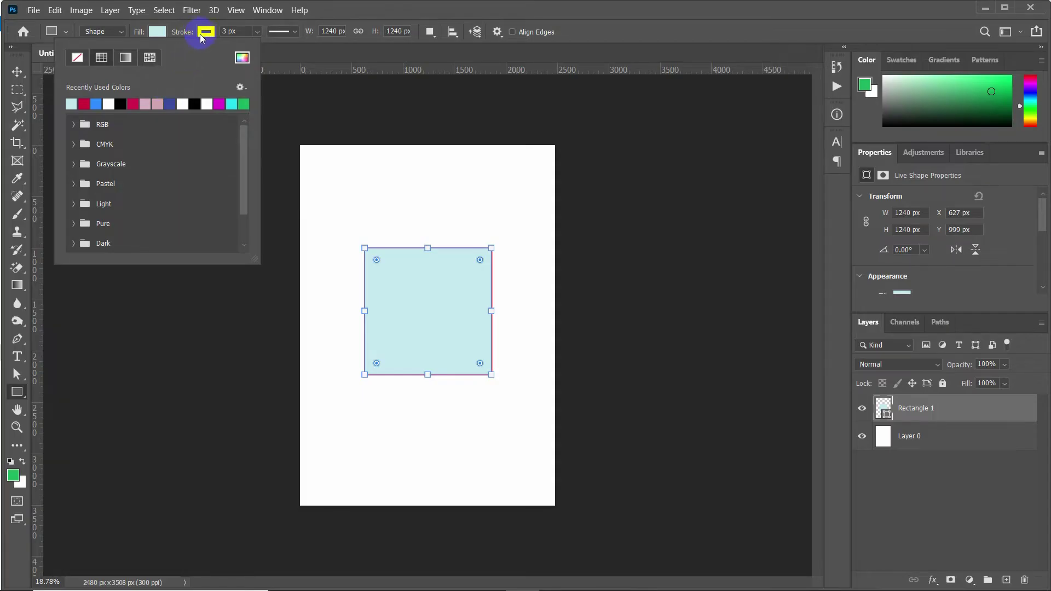
left_click(126, 58)
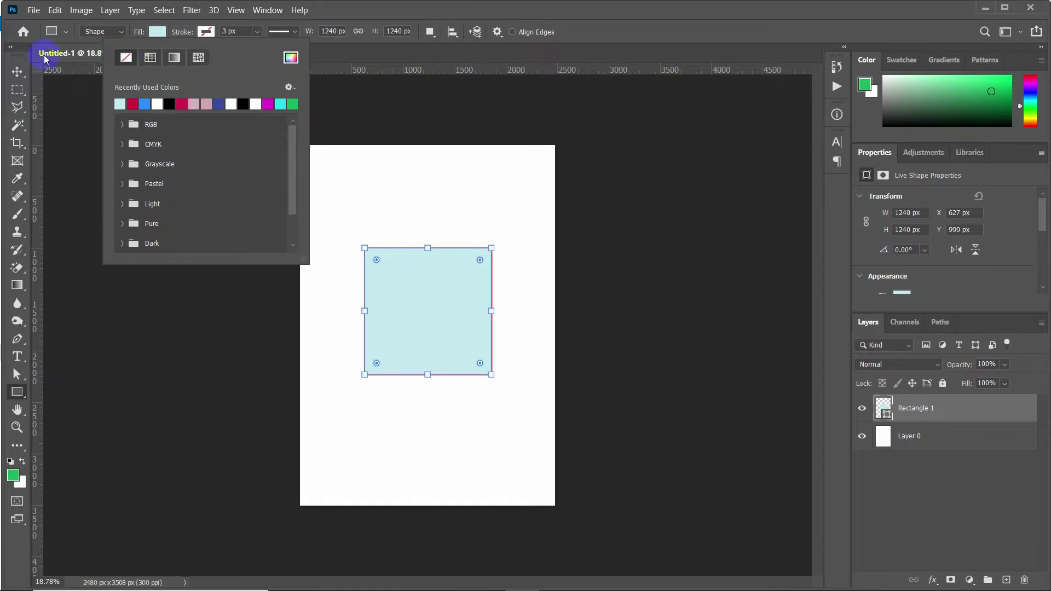
Duplicate the square, rotate the copy about 51°, scale it to about 145% and position it over the page's upper-left corner
left_click(17, 72)
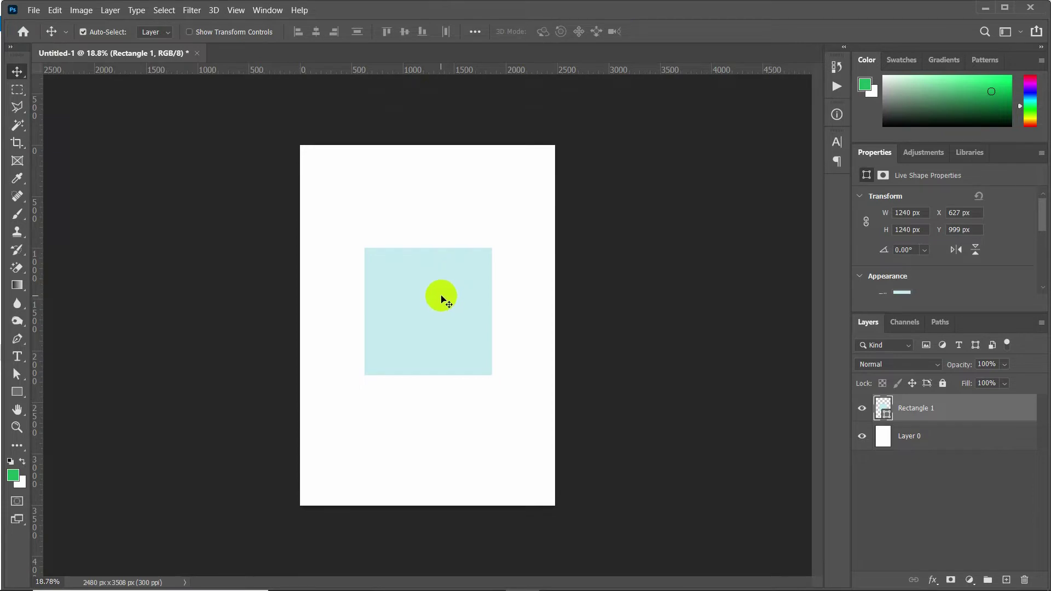
key("ctrl")
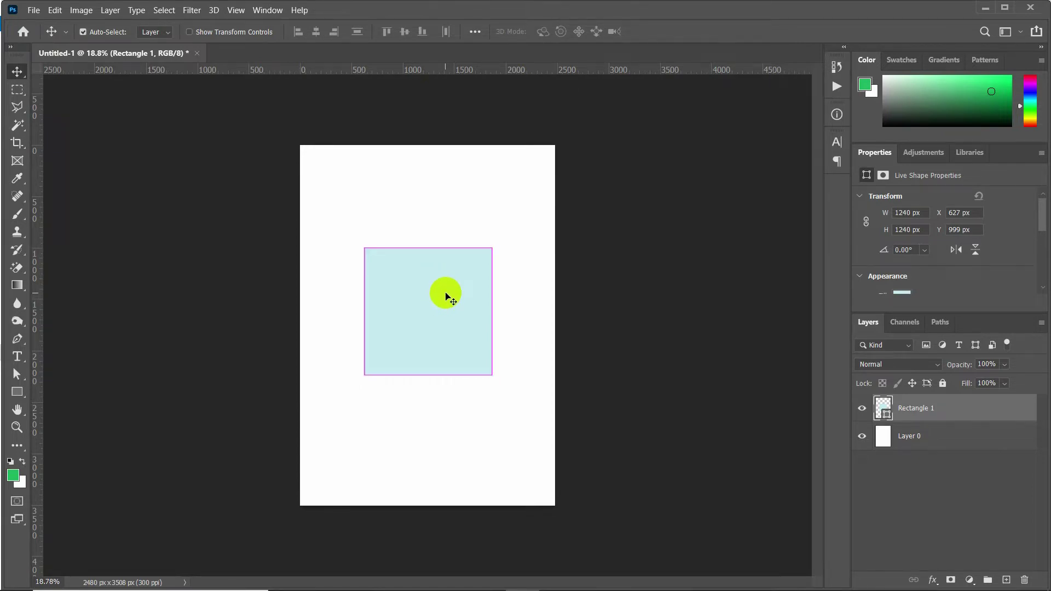
key("ctrl+j")
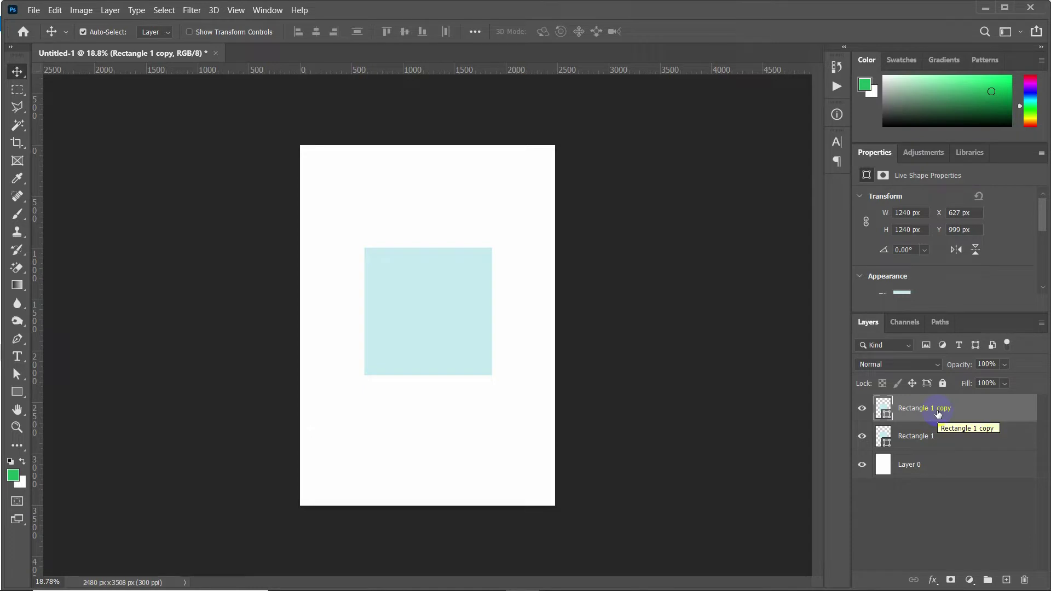
key("ctrl")
key("ctrl+t")
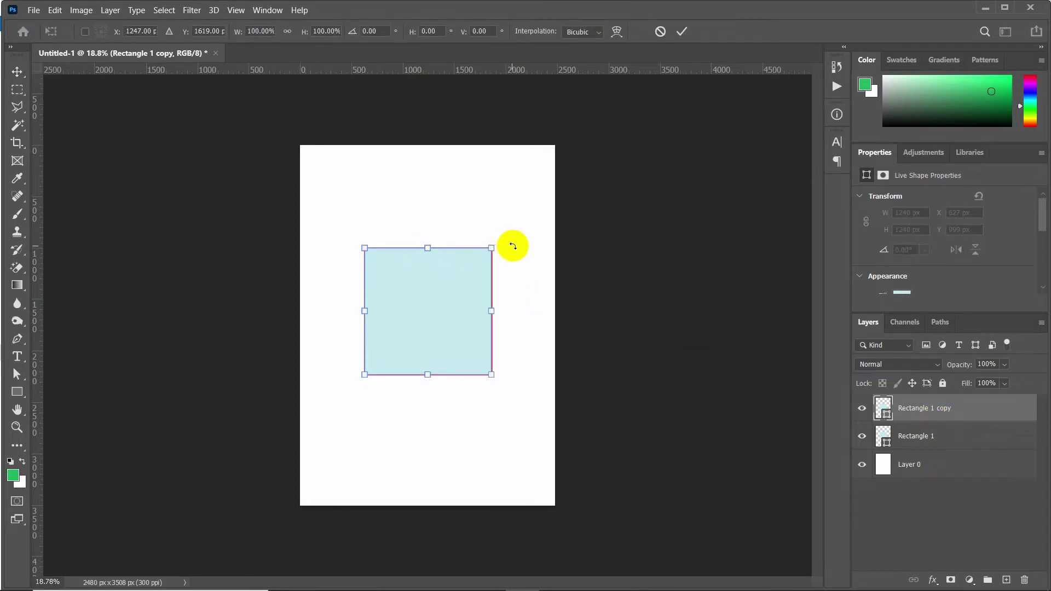
left_click_drag(511, 245, 515, 336)
left_click_drag(444, 317, 339, 163)
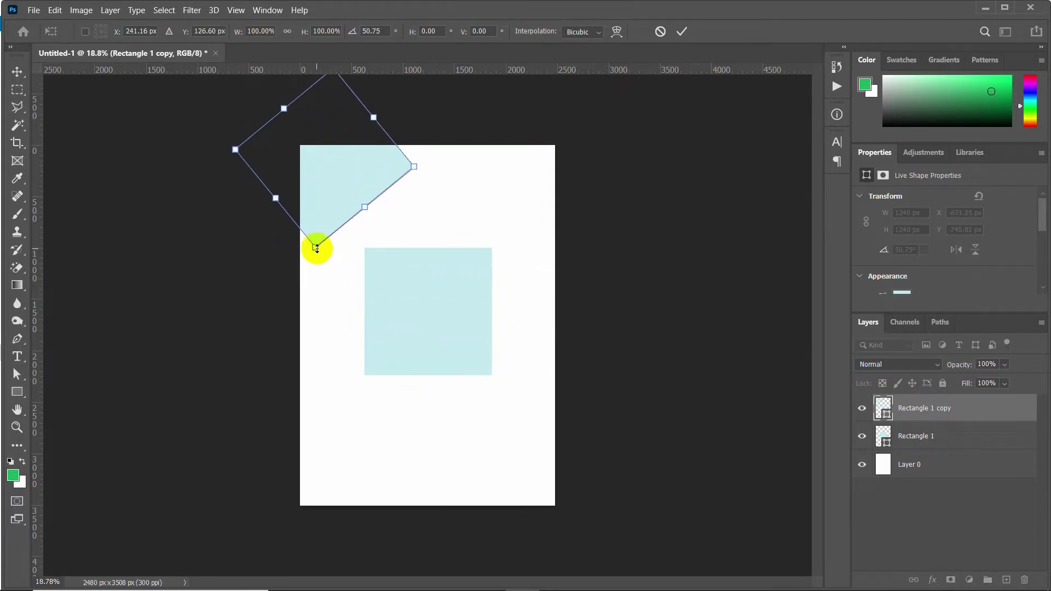
left_click_drag(316, 250, 297, 195)
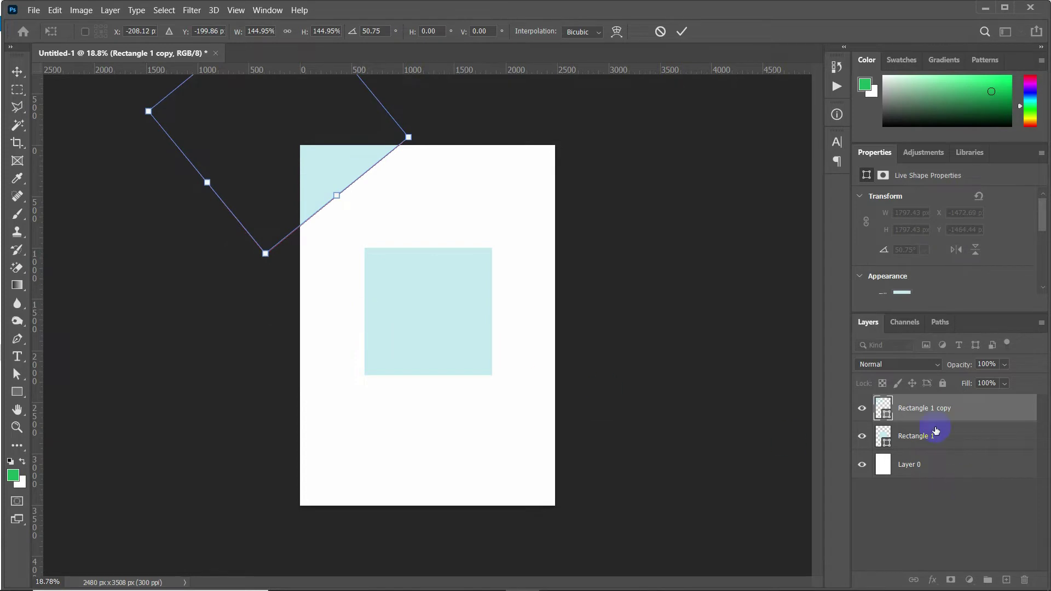
left_click(934, 422)
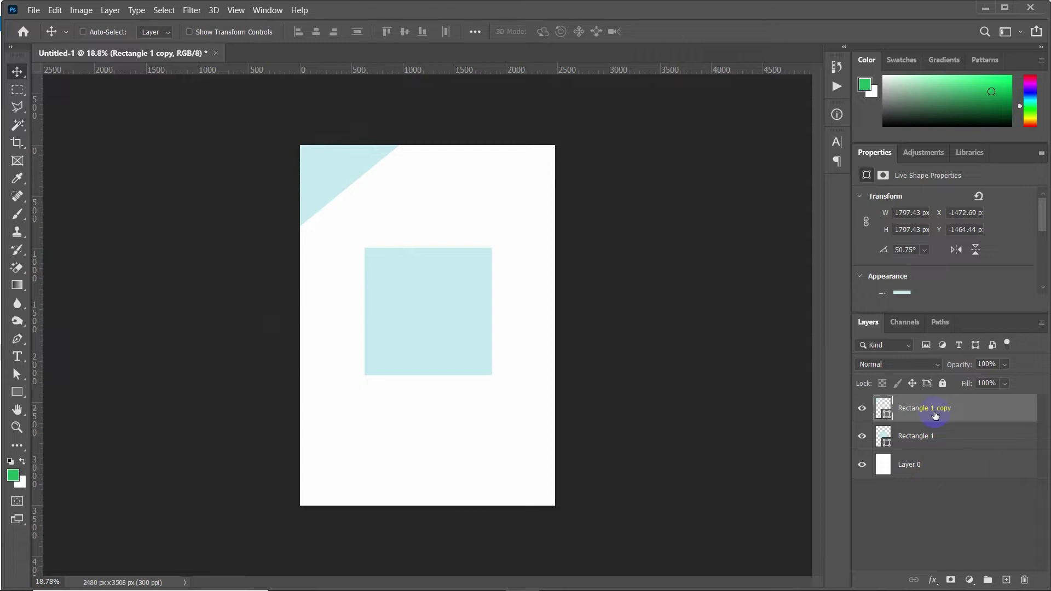
Duplicate the rotated corner shape and place the copy over the page's lower-right corner to mirror the first one
key("ctrl+j")
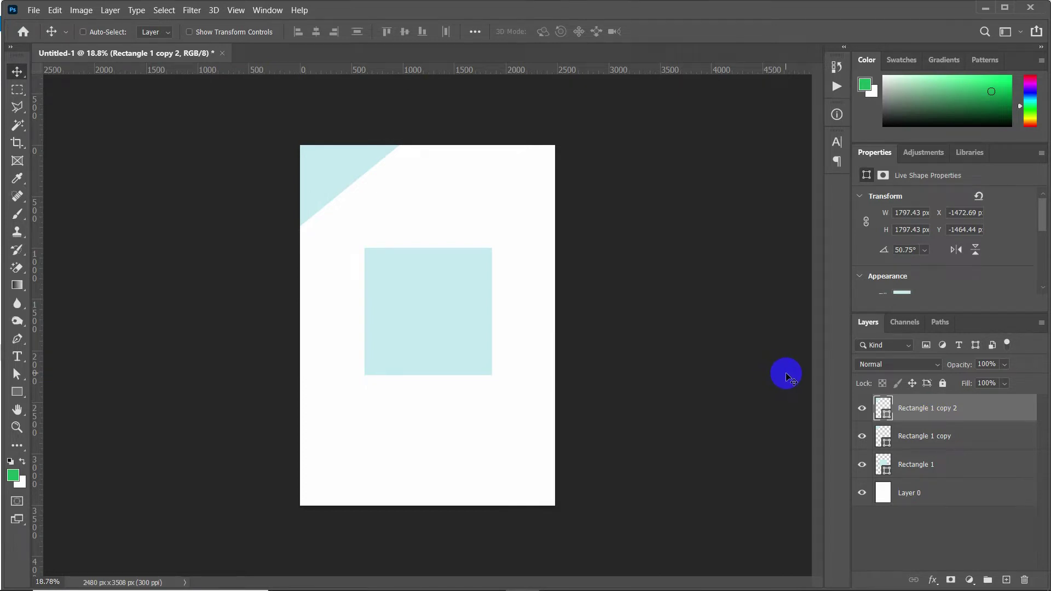
key("ctrl+t")
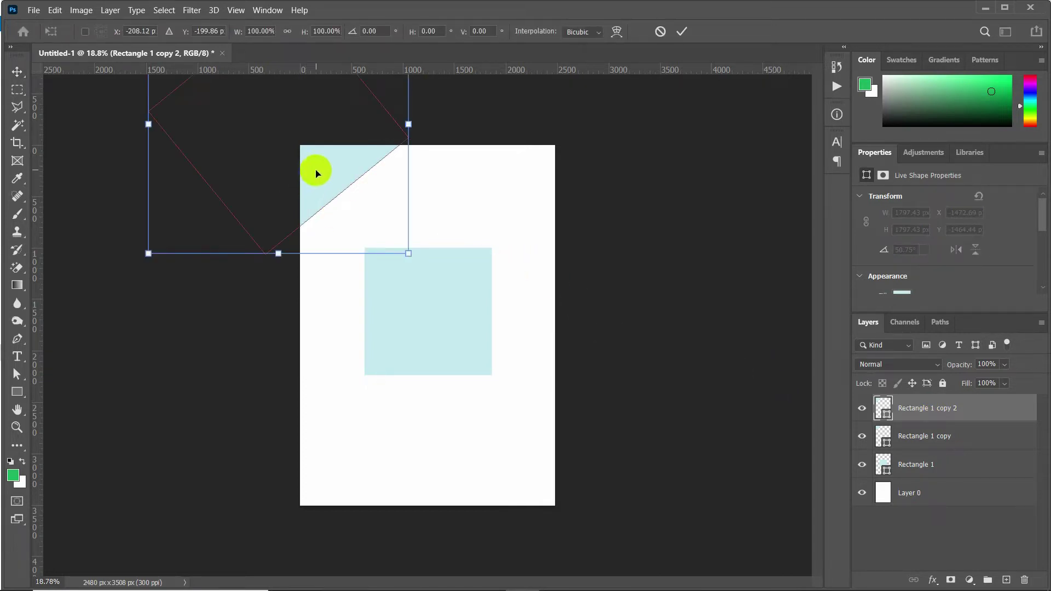
left_click_drag(316, 174, 590, 529)
left_click_drag(516, 429, 509, 478)
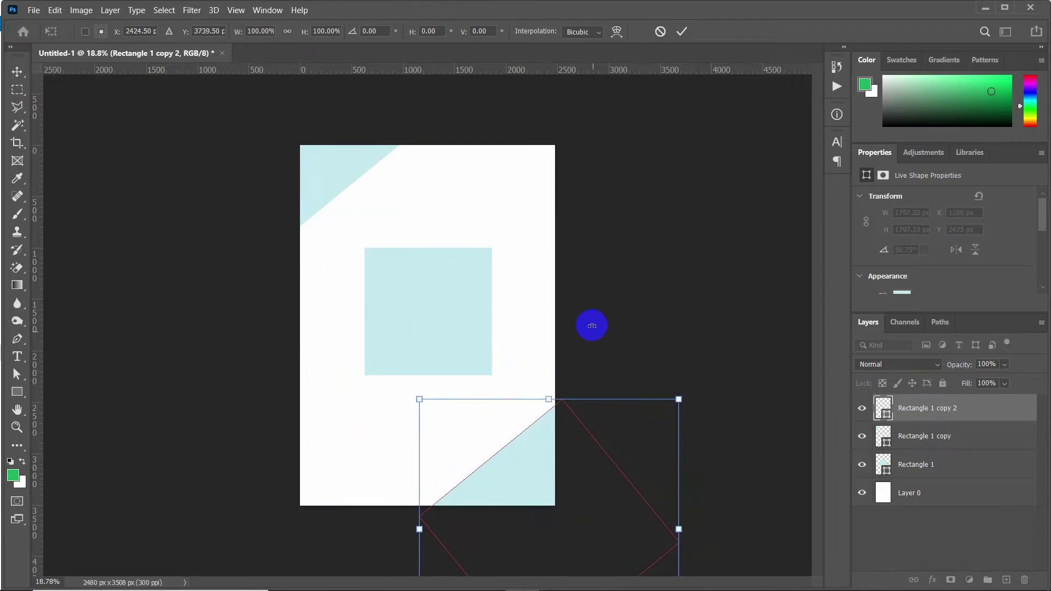
Shift the upper-left corner shape about 91 px right and 26 px down, and hide the original square's layer
left_click(897, 438)
key("ctrl")
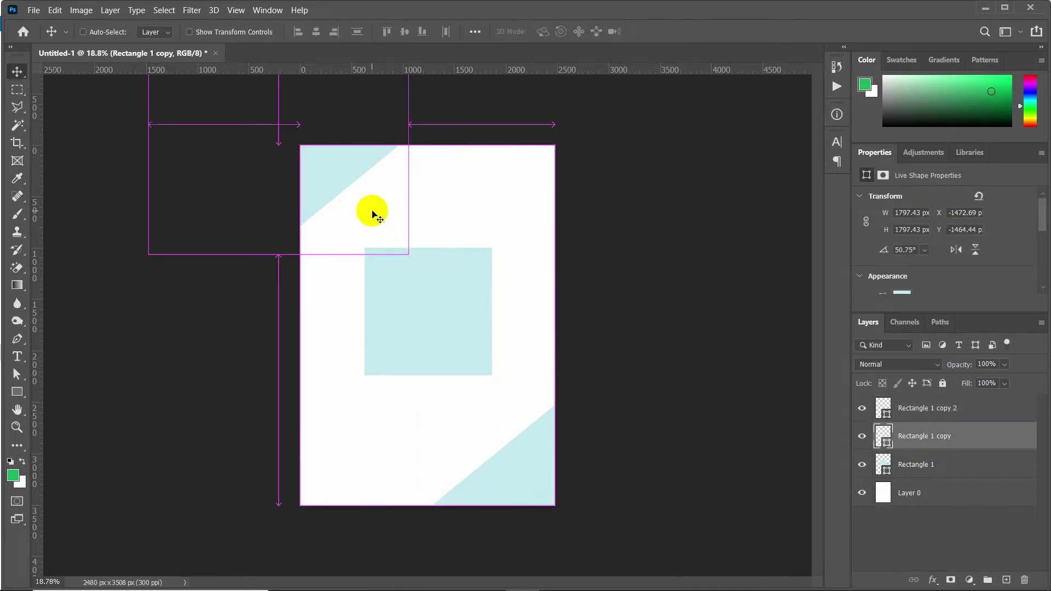
key("ctrl+t")
left_click_drag(337, 179, 344, 181)
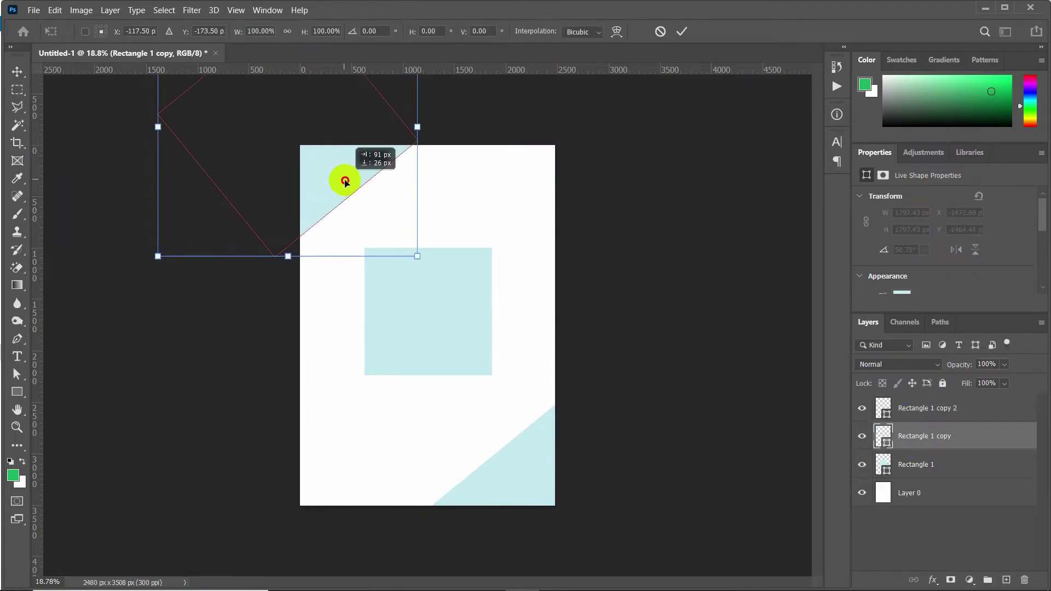
key("Return")
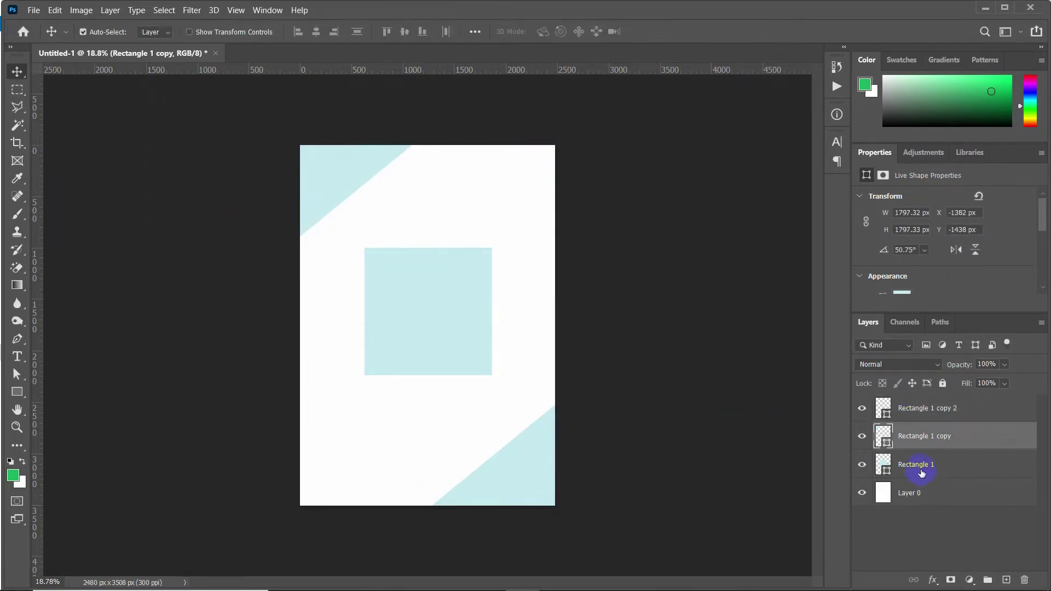
left_click(921, 465)
left_click(860, 464)
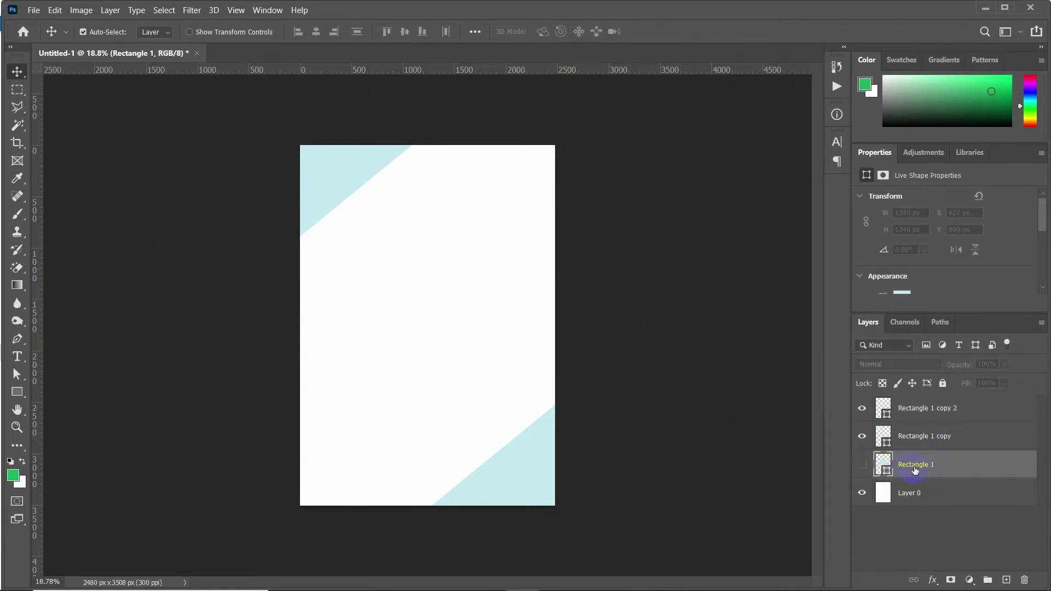
Duplicate the lower-right corner shape, scale the copy down to about 768 px and place it on the left half of the page
left_click(912, 415)
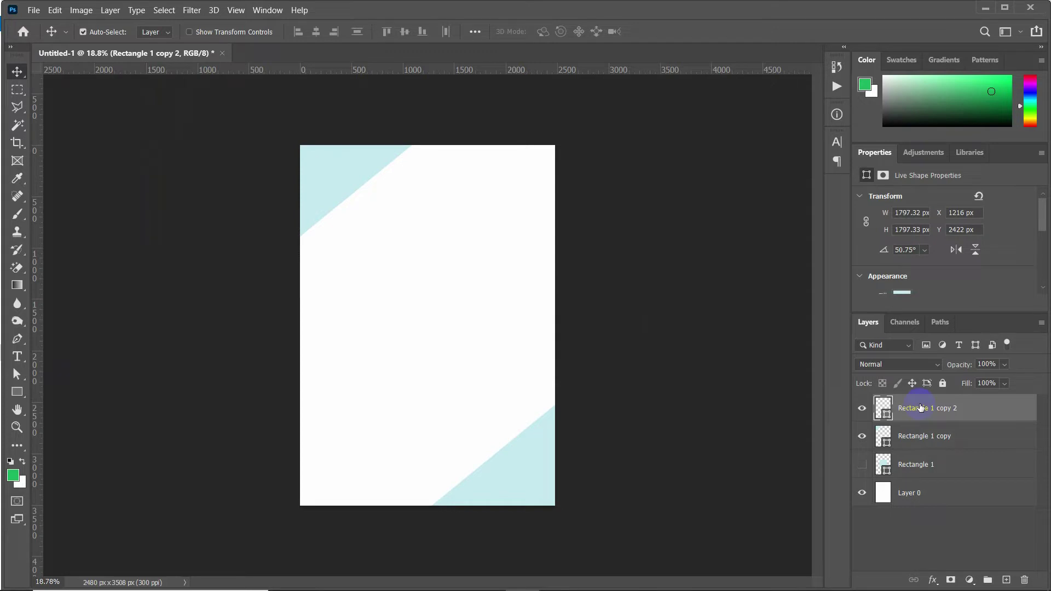
key("ctrl+j")
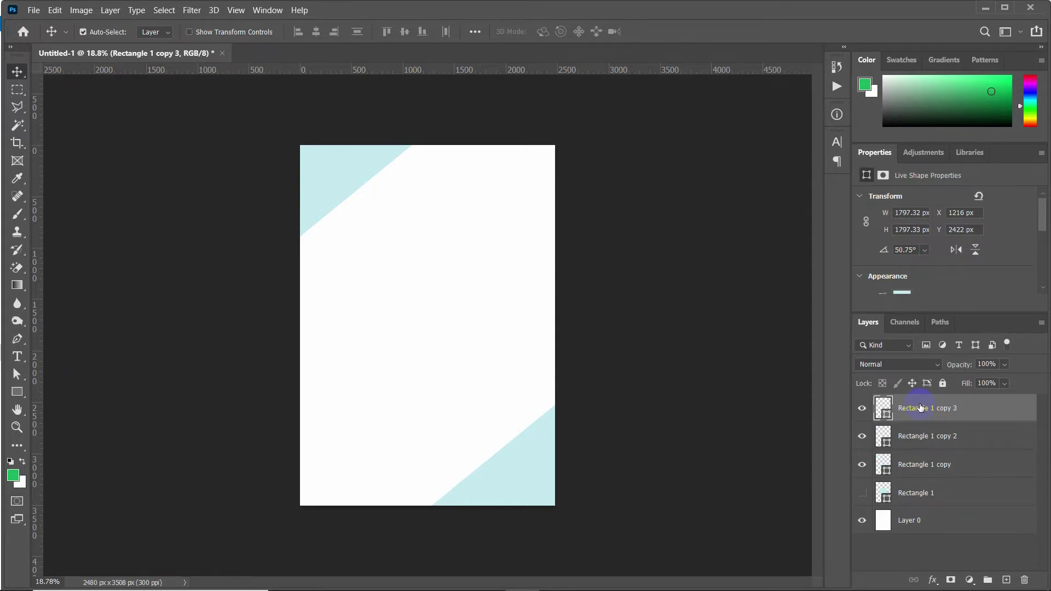
key("ctrl+t")
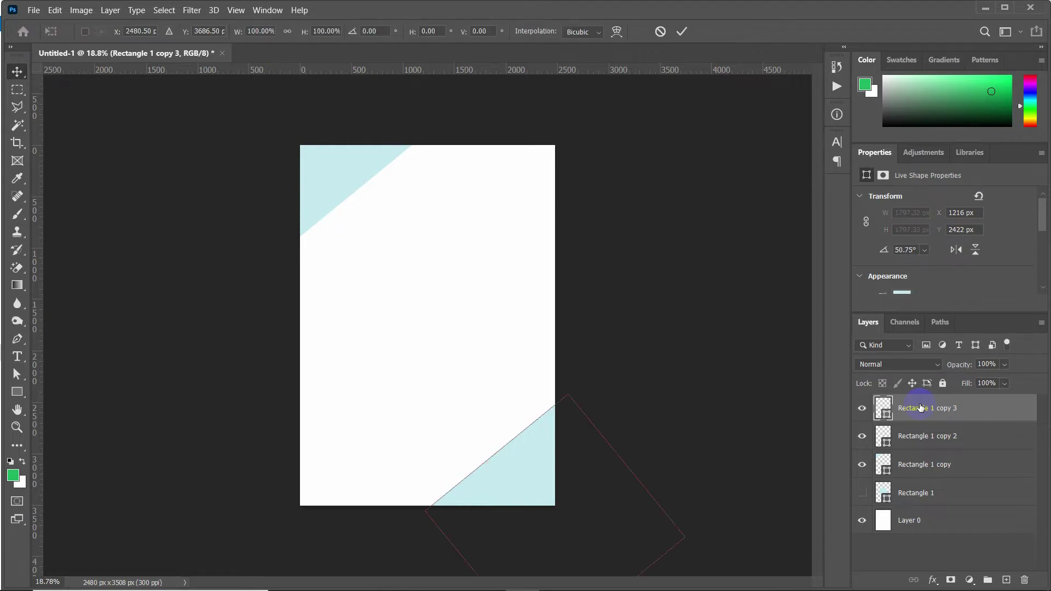
left_click_drag(548, 487, 391, 255)
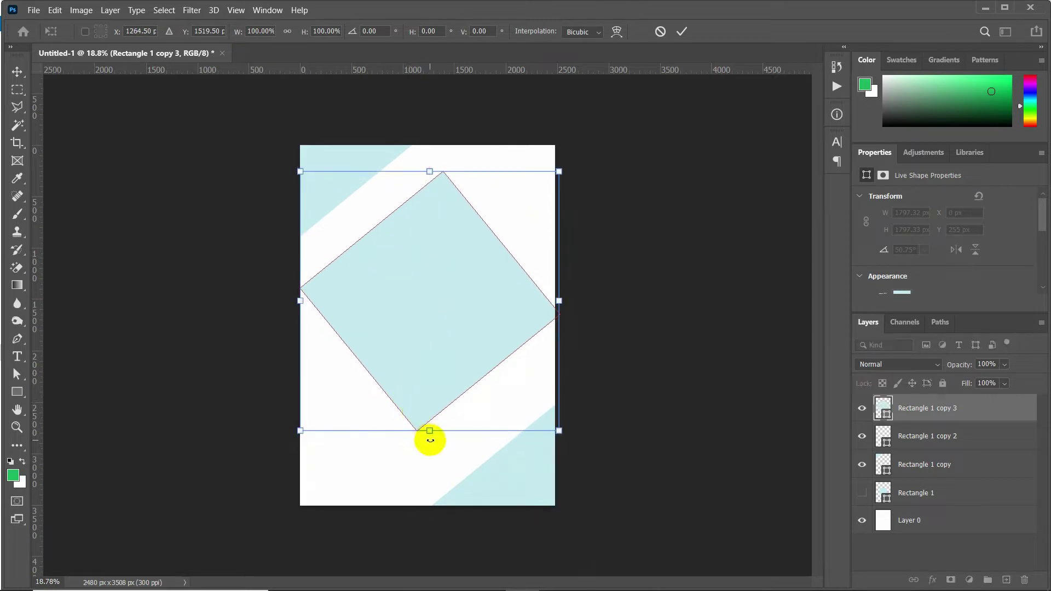
left_click_drag(432, 433, 420, 281)
left_click_drag(412, 241, 368, 309)
left_click(930, 416)
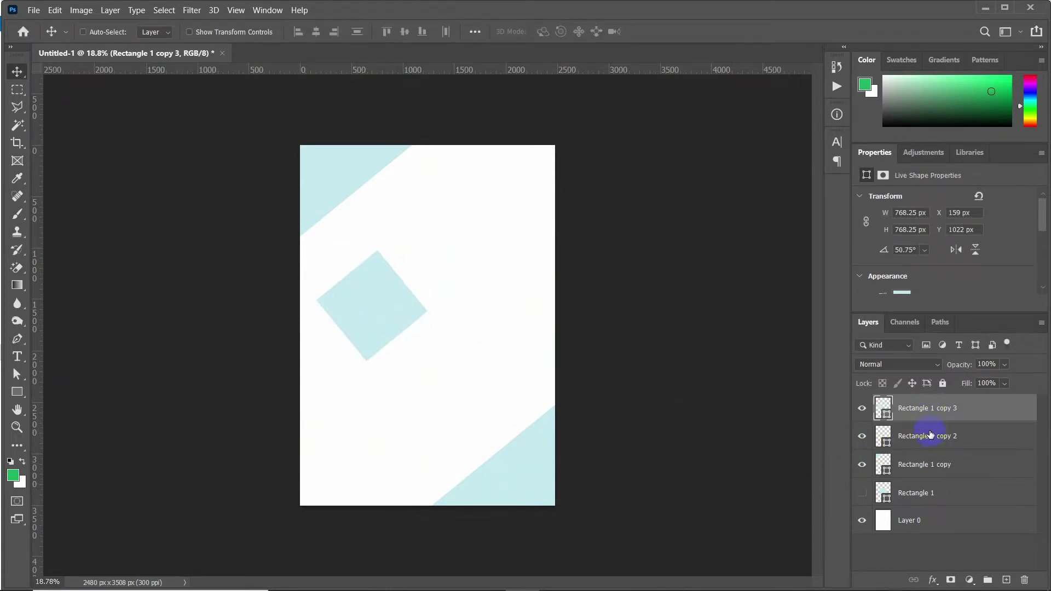
Duplicate the small diamond and move the copy horizontally to the right half of the page, at about X 1314 px
key("ctrl+j")
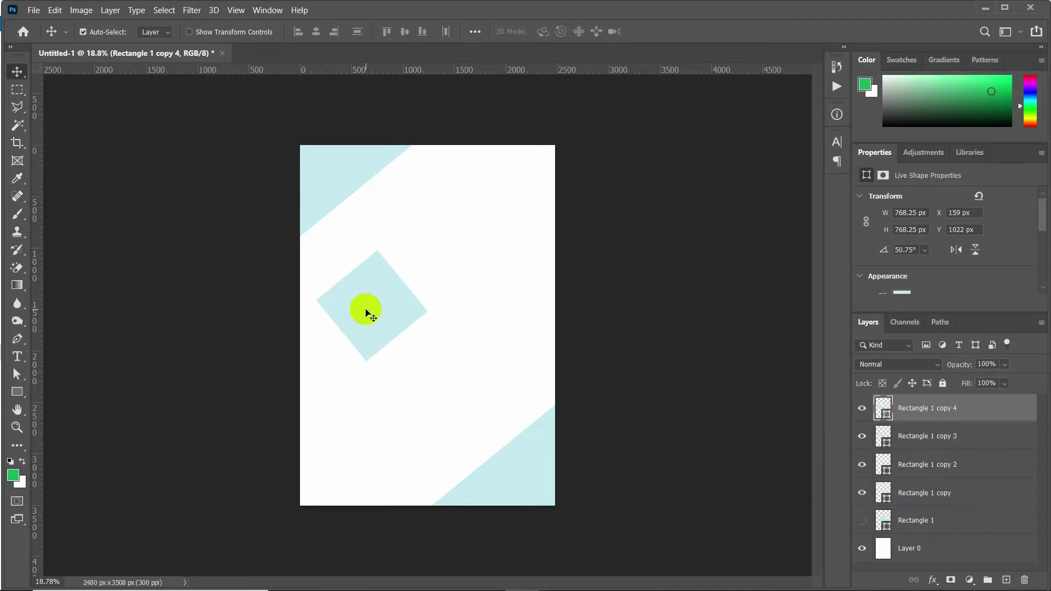
left_click_drag(382, 303, 493, 309)
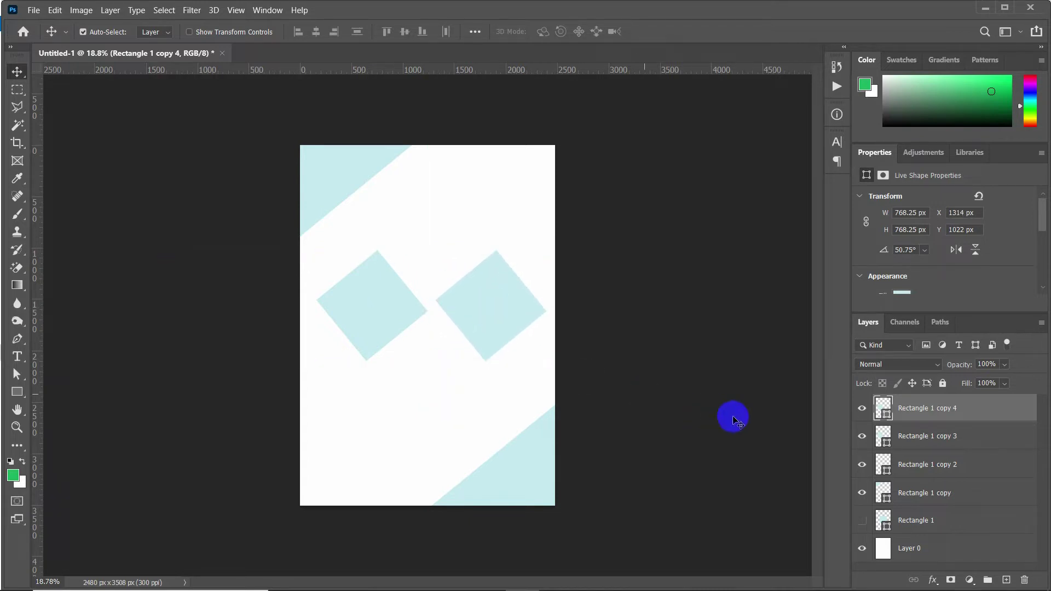
Duplicate both small diamonds together and rotate the copies about 90° to form a cluster of four
left_click(925, 443)
left_click(924, 411)
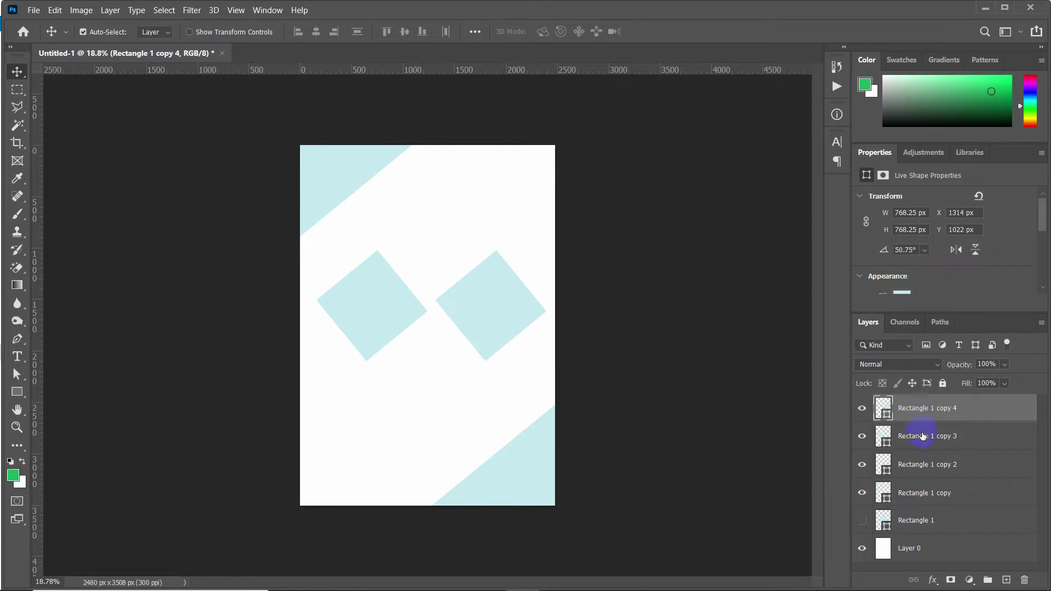
left_click(922, 436, "shift")
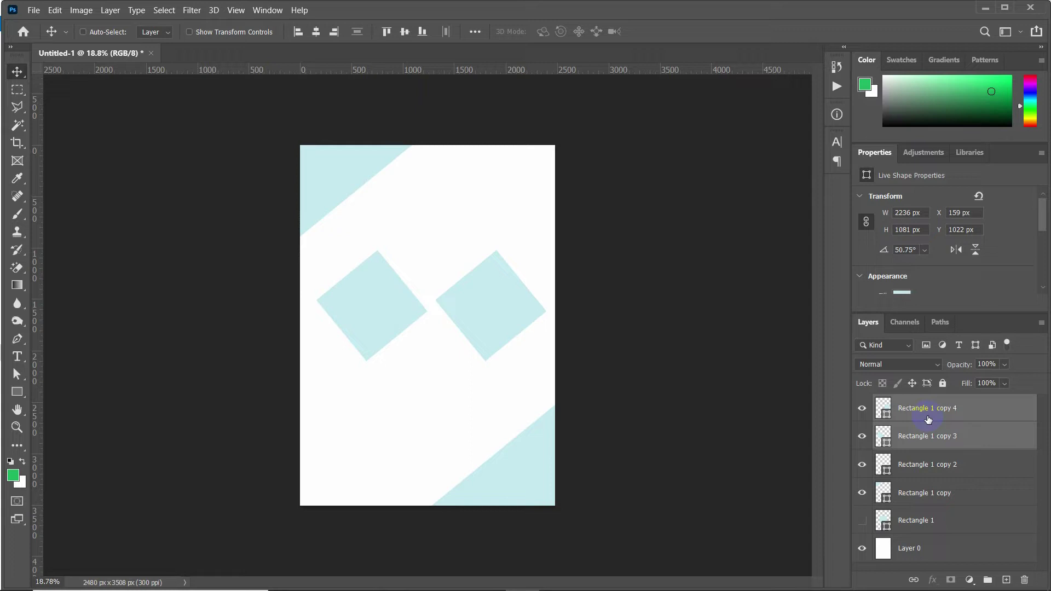
key("ctrl+j")
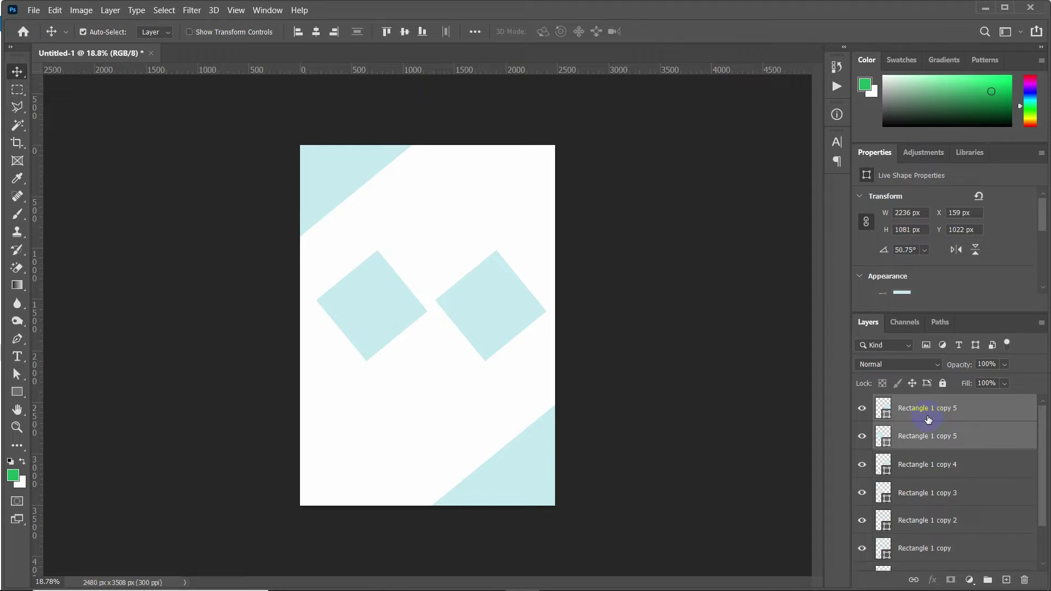
key("ctrl+t")
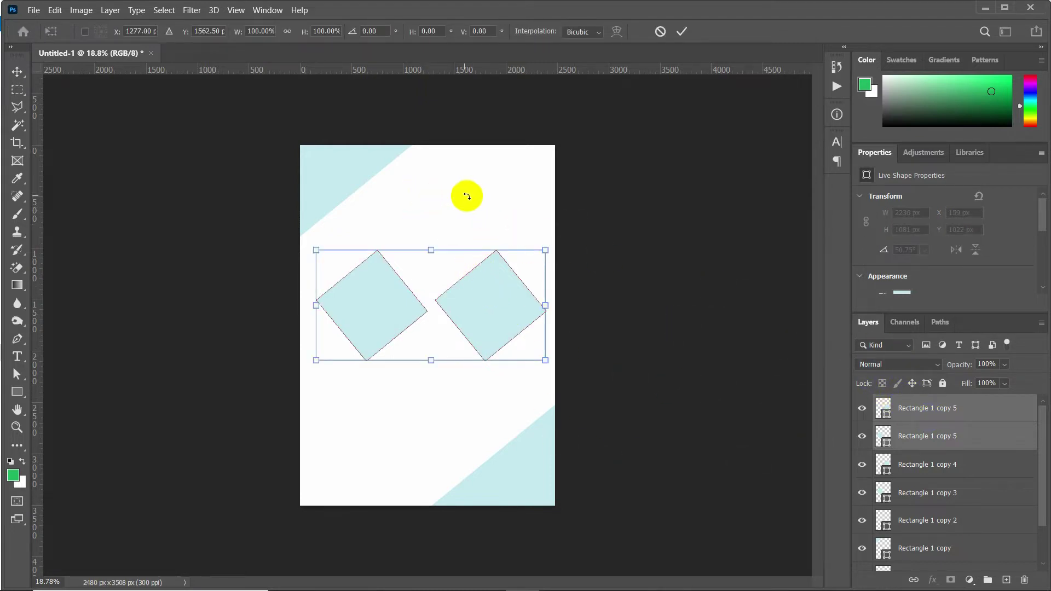
left_click_drag(499, 205, 475, 333)
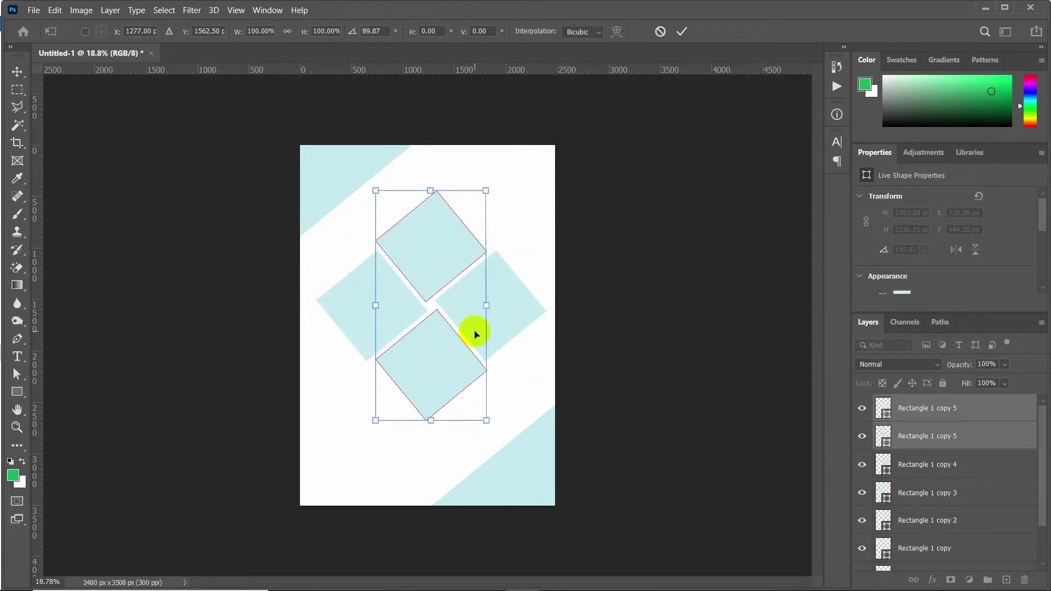
left_click(683, 33)
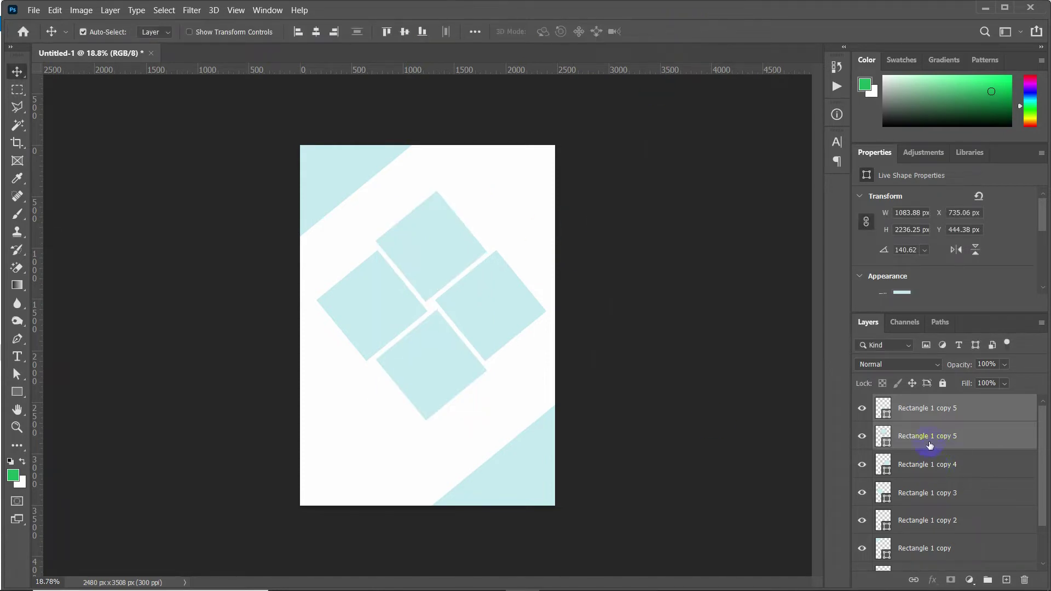
Group the four diamond layers and name the group center
left_click(940, 472, "shift")
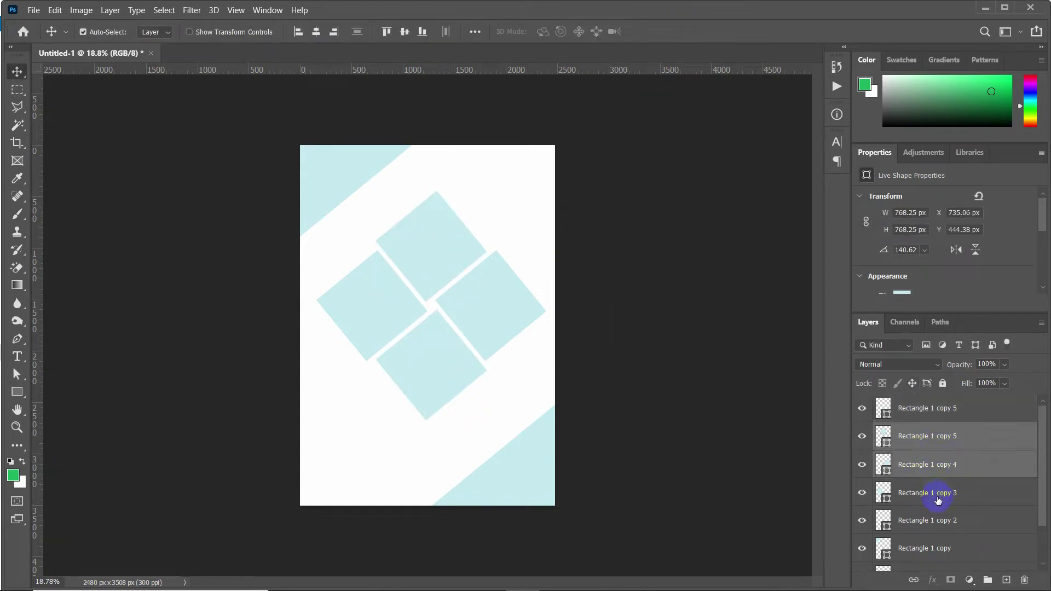
left_click(937, 495, "shift")
left_click(915, 408, "shift")
left_click(930, 492, "ctrl")
left_click(915, 464, "ctrl")
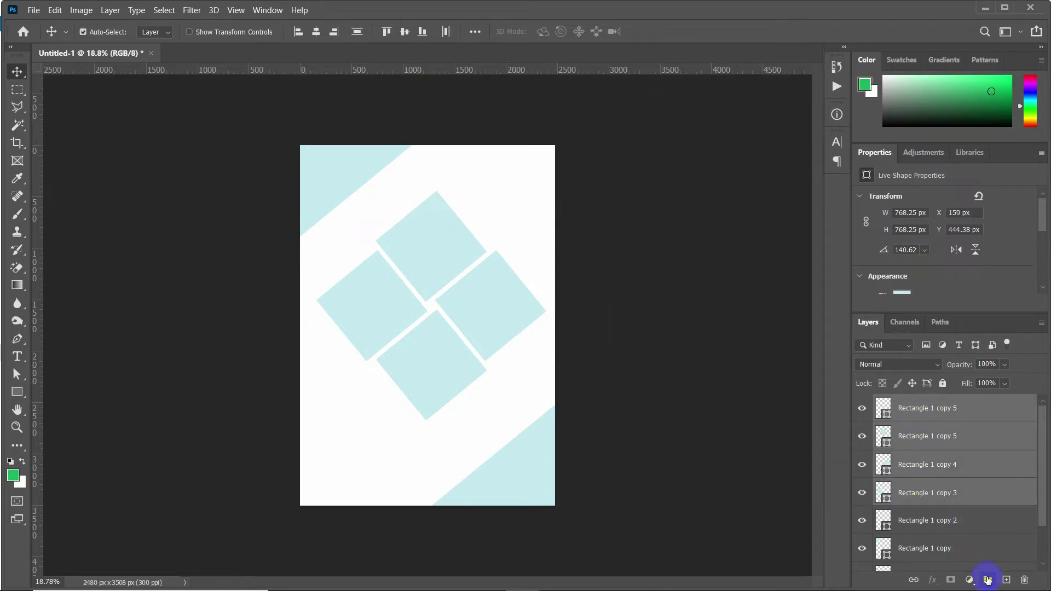
key("ctrl")
left_click(988, 579, "ctrl")
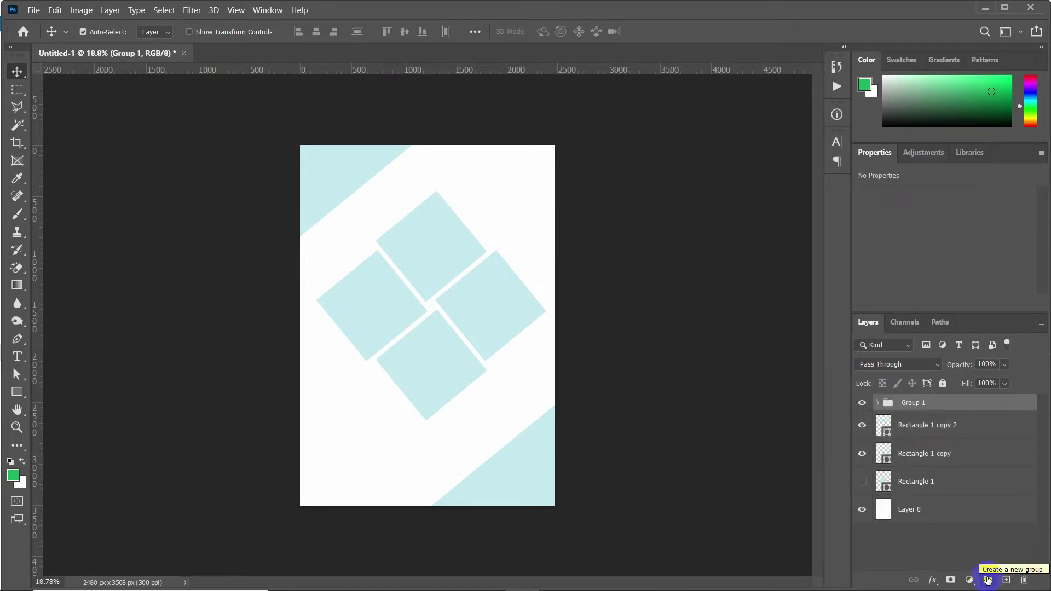
left_click(896, 449)
double_click(910, 403)
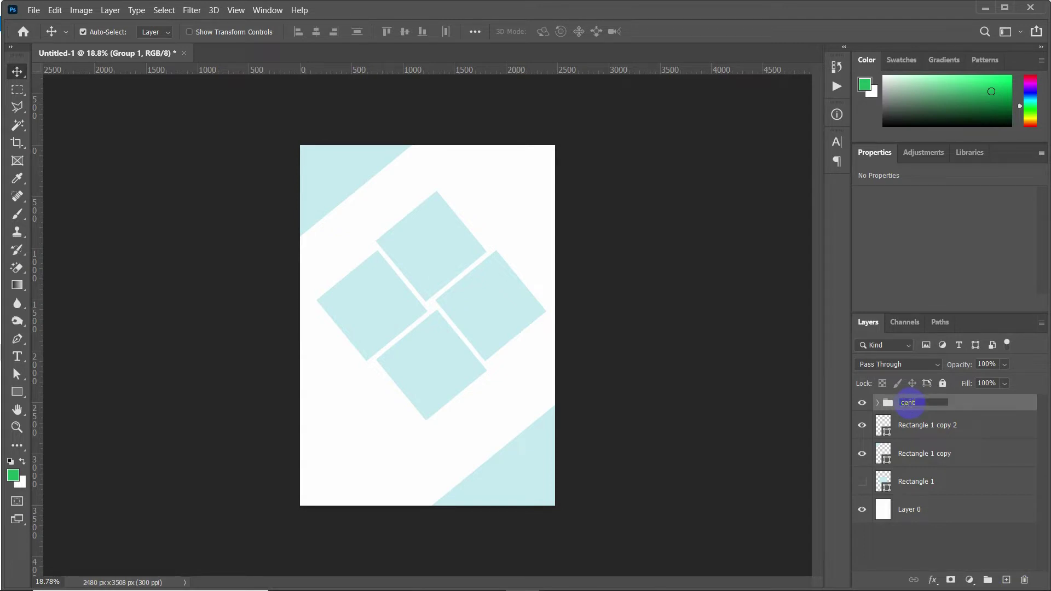
key("Return")
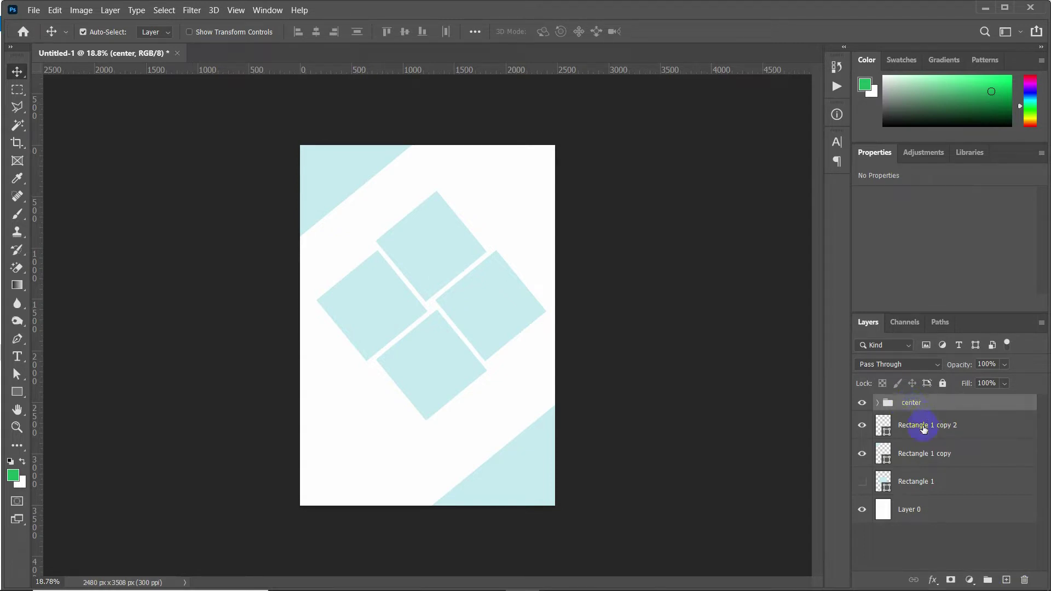
Group the two corner shapes, the hidden square and the white base layer, and name the group background
left_click(923, 430)
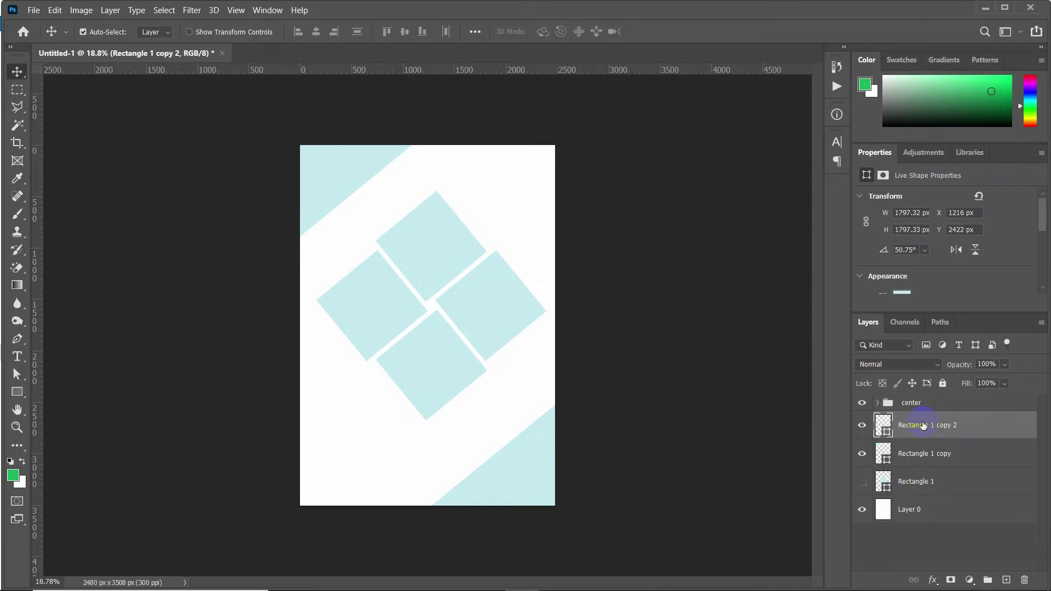
left_click(917, 514, "shift")
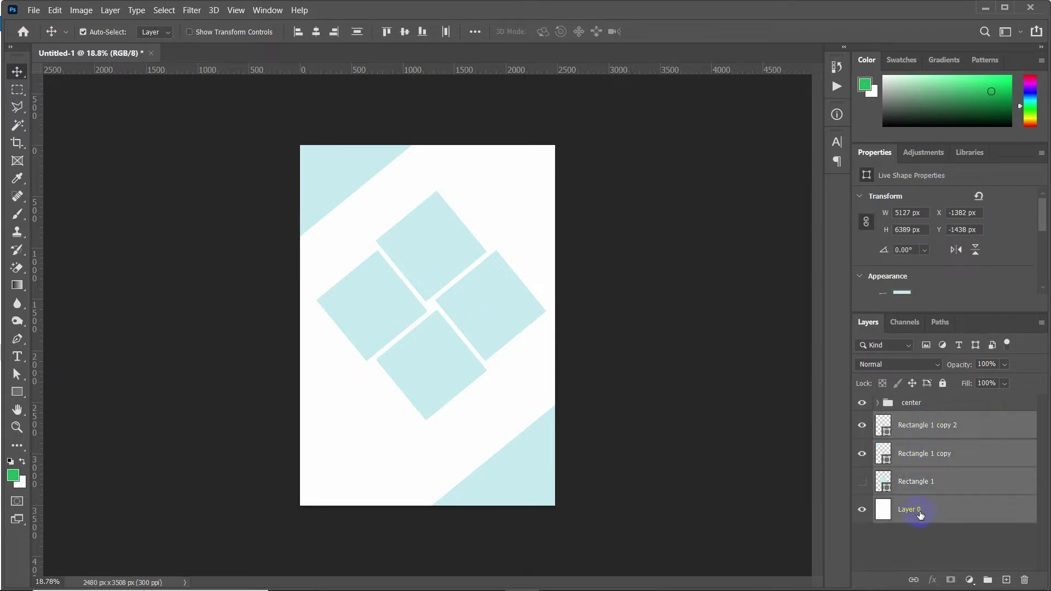
left_click(986, 580)
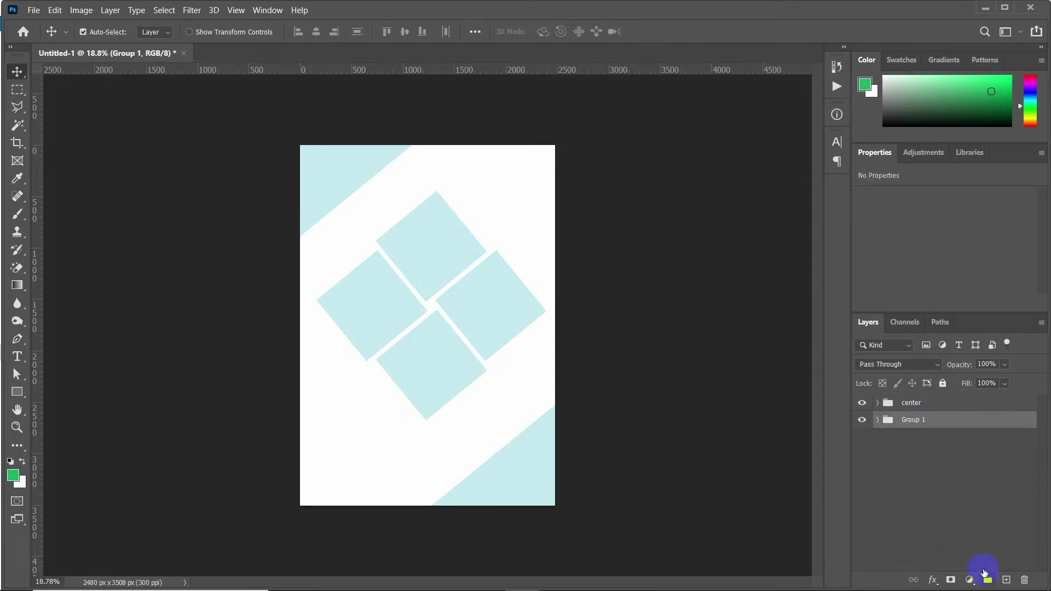
double_click(910, 422)
type("background")
key("Return")
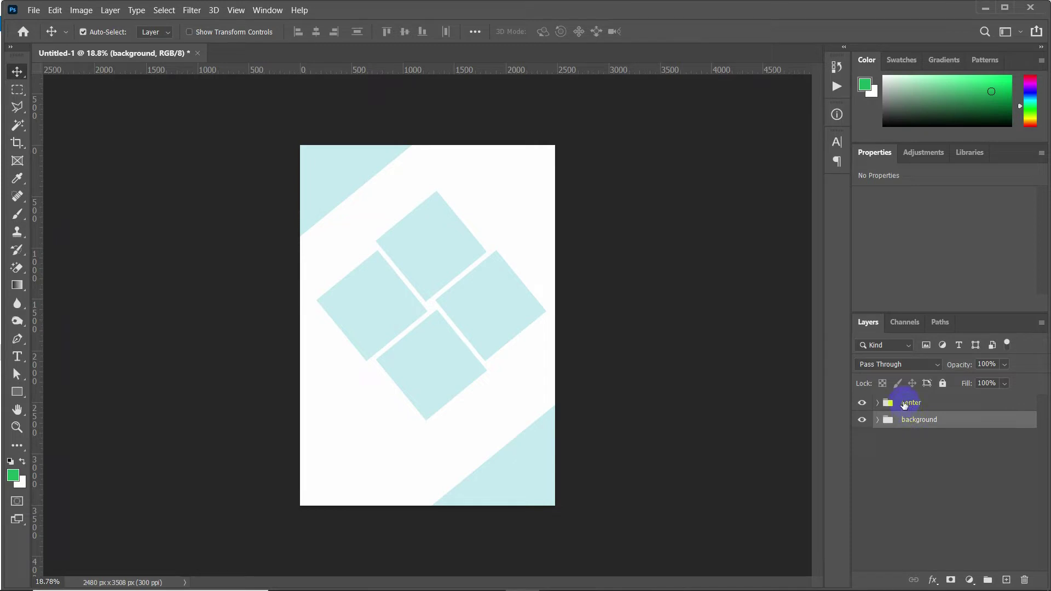
Scale the center group to about 91% and reposition it at about X 1239.5, Y 1517.5 px
left_click(916, 404)
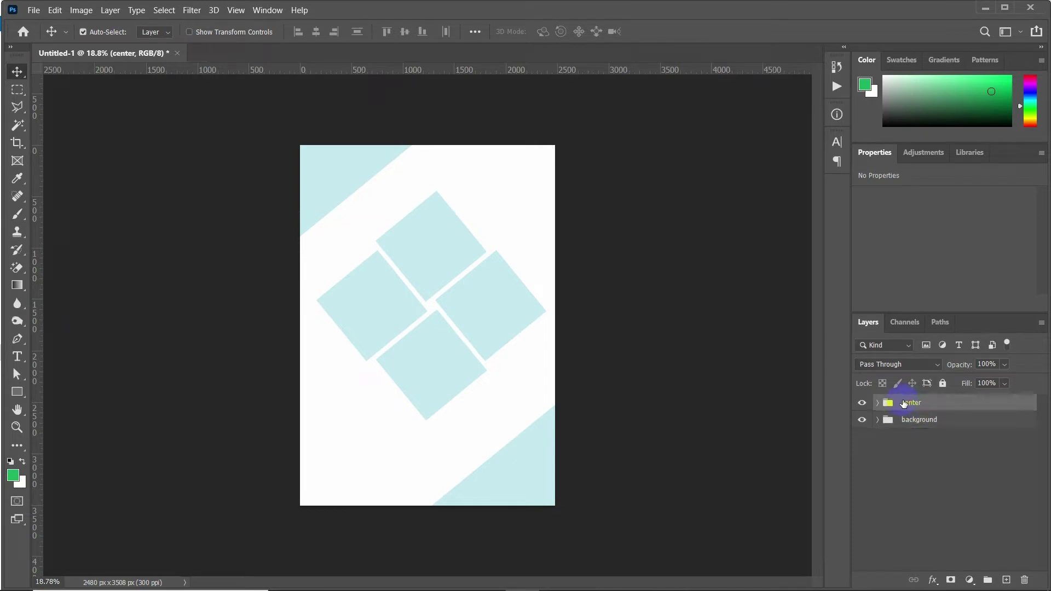
key("ctrl+t")
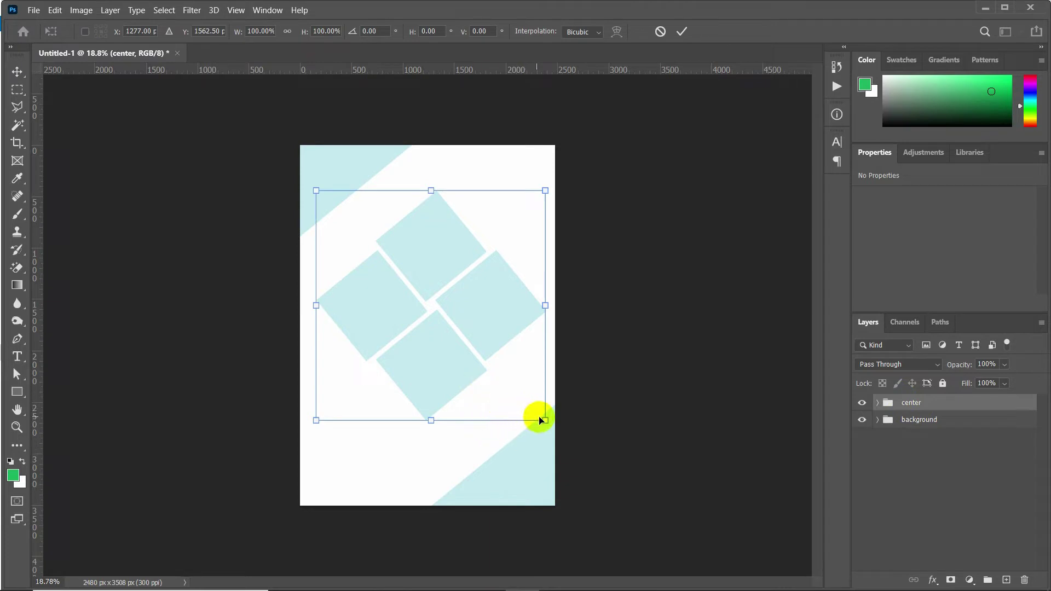
left_click_drag(545, 419, 527, 394)
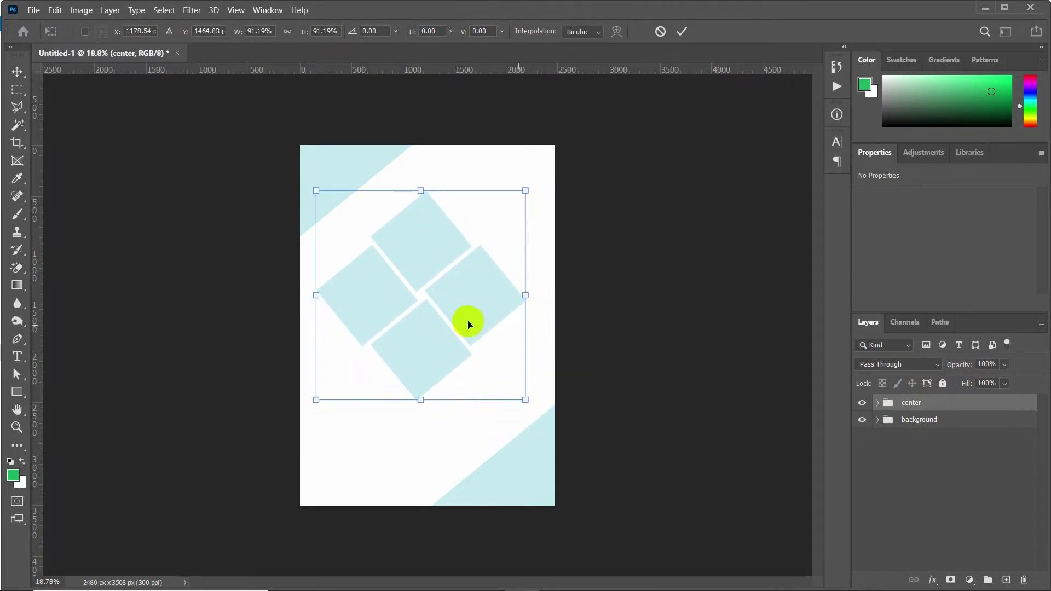
left_click_drag(456, 292, 467, 302)
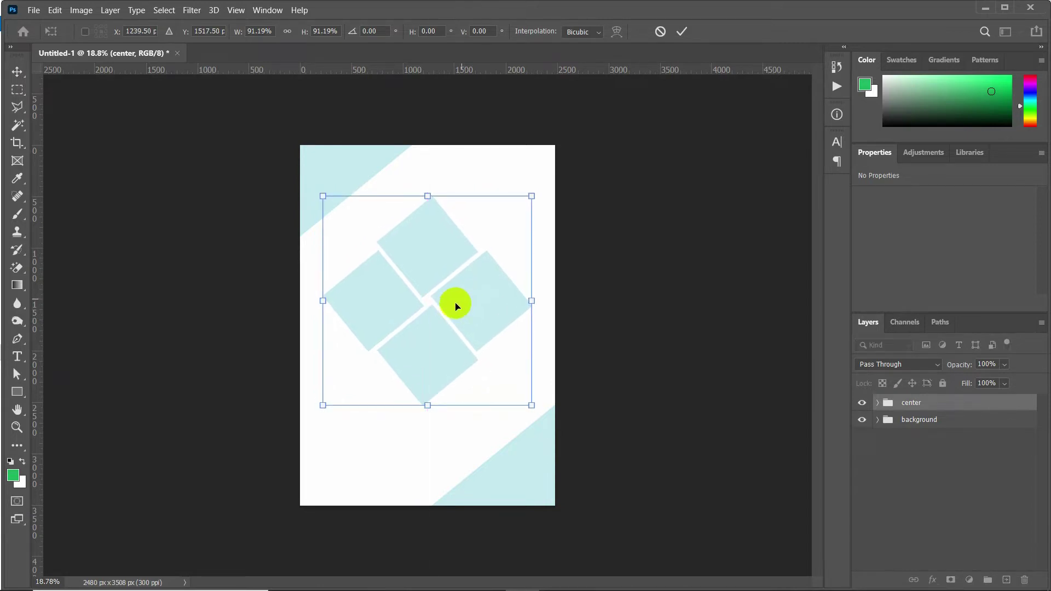
scroll(509, 287, "up", 3)
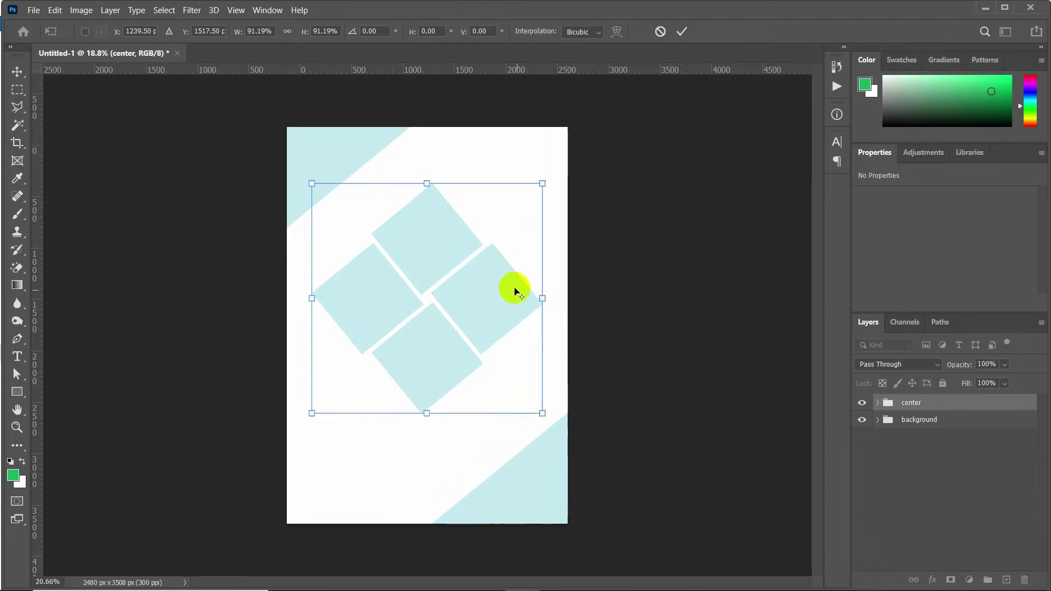
left_click(682, 31)
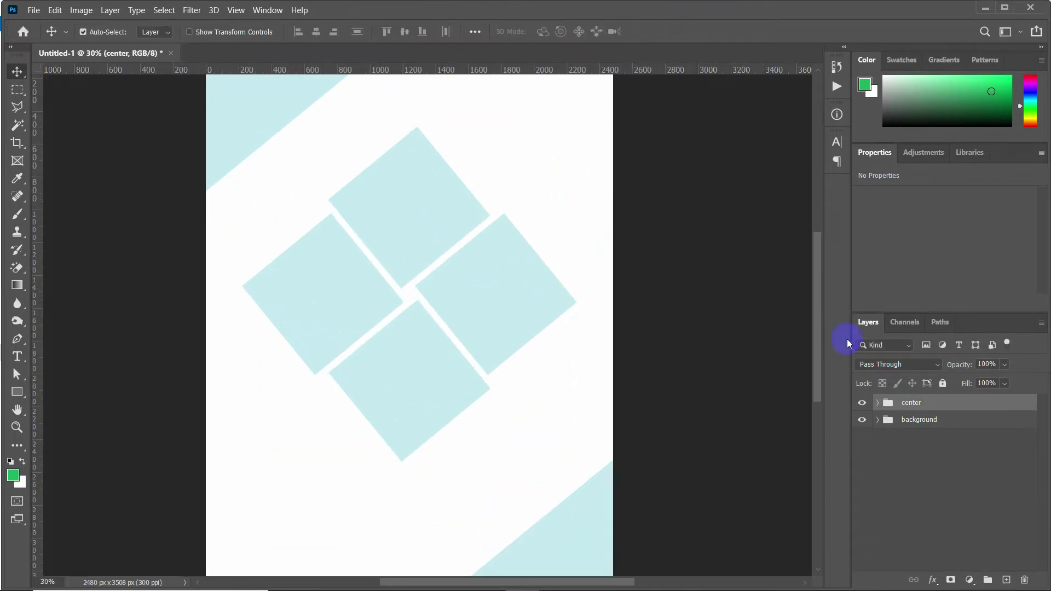
Duplicate the cluster's lowest diamond, scale the copy down to about 176 px and place it above the cluster at about X 1580, Y 305 px
left_click(876, 404)
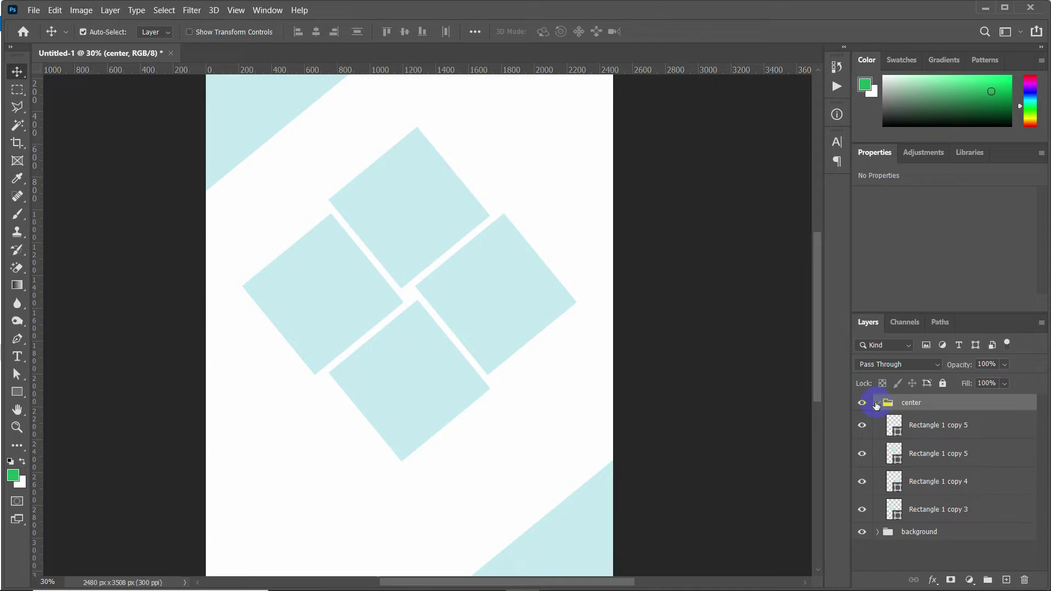
left_click(913, 425)
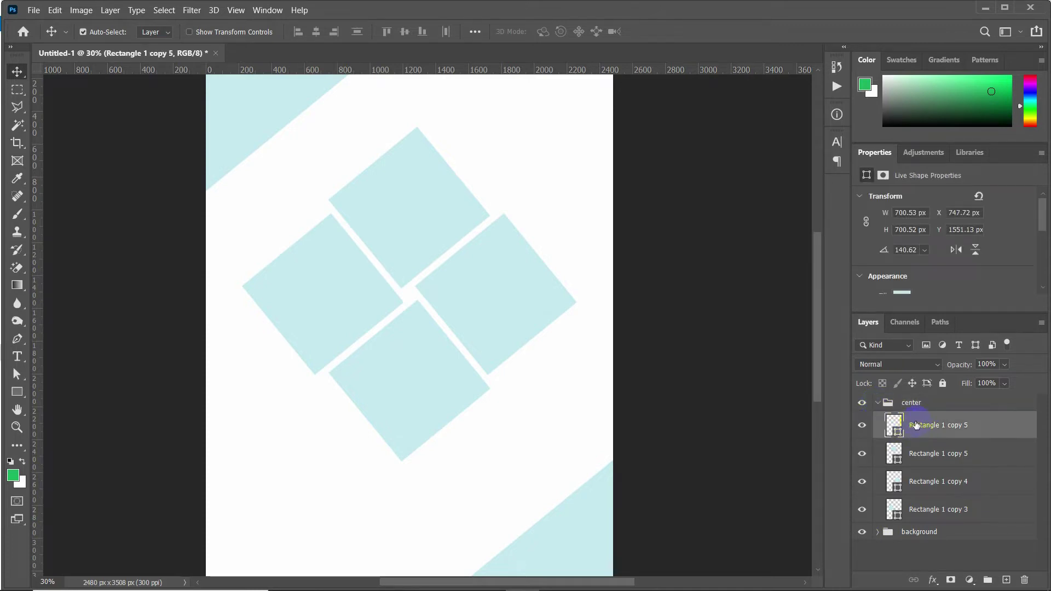
key("ctrl")
key("ctrl+j")
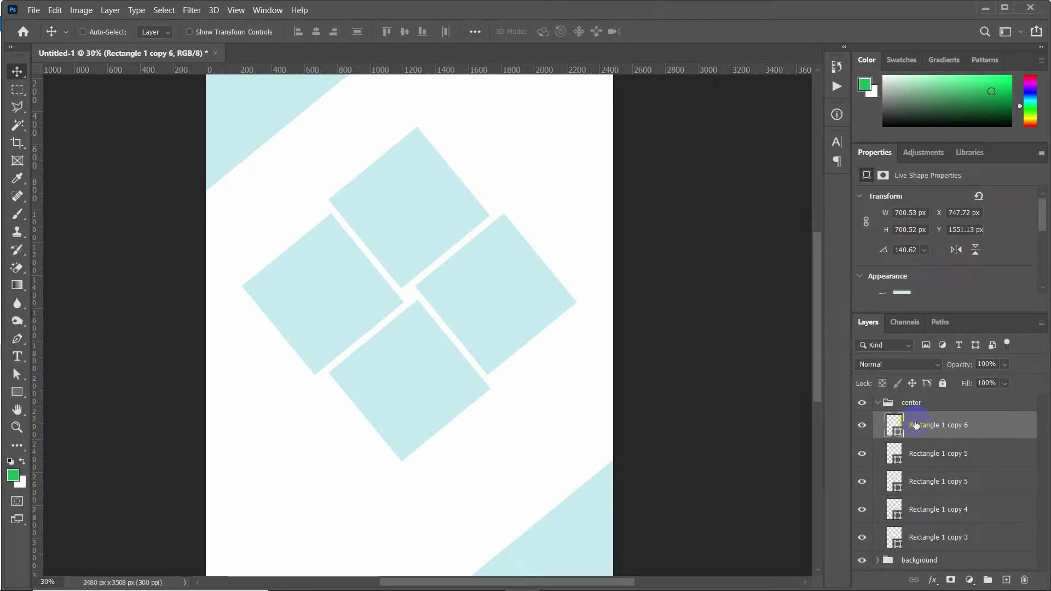
key("ctrl+t")
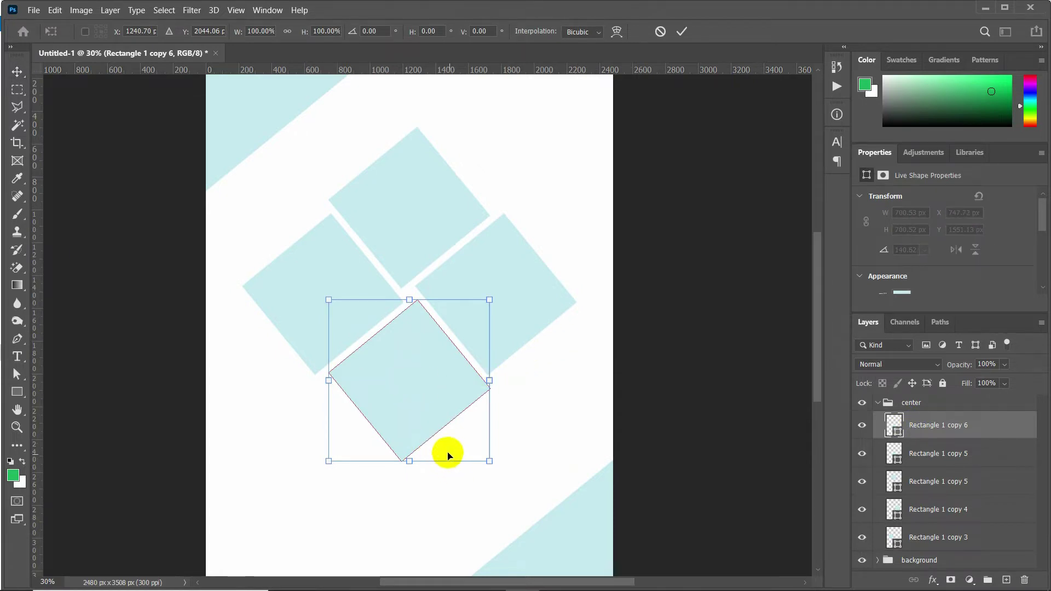
left_click_drag(490, 461, 450, 103)
scroll(481, 150, "up", 2)
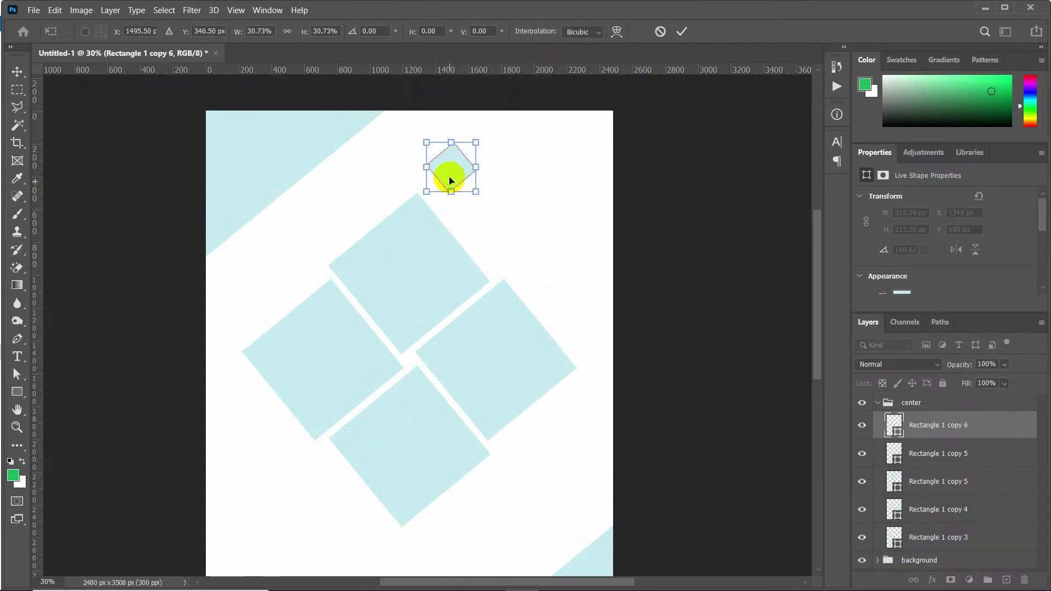
left_click_drag(449, 171, 514, 189)
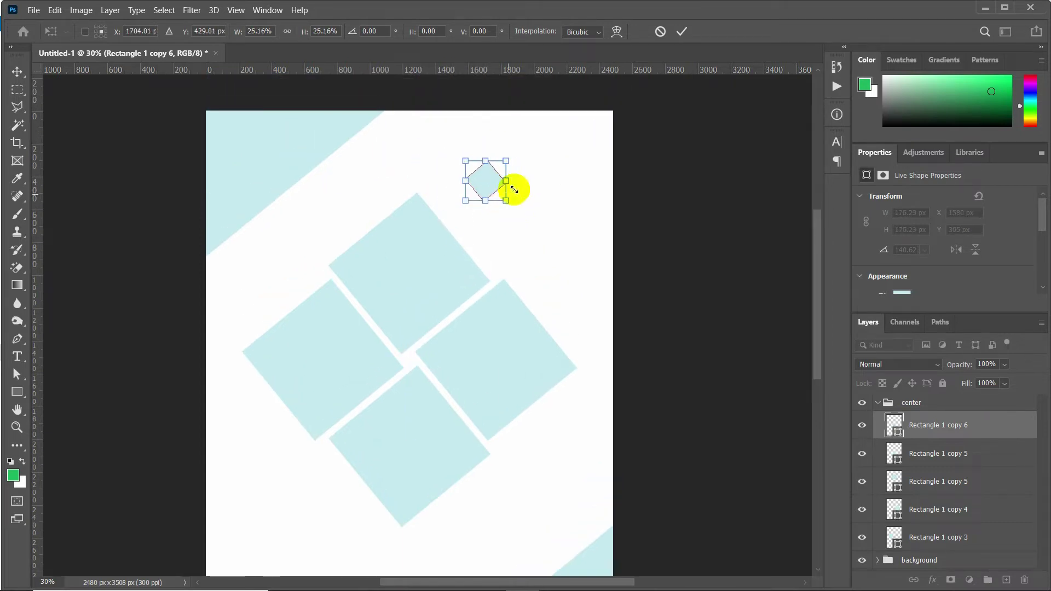
left_click(681, 32)
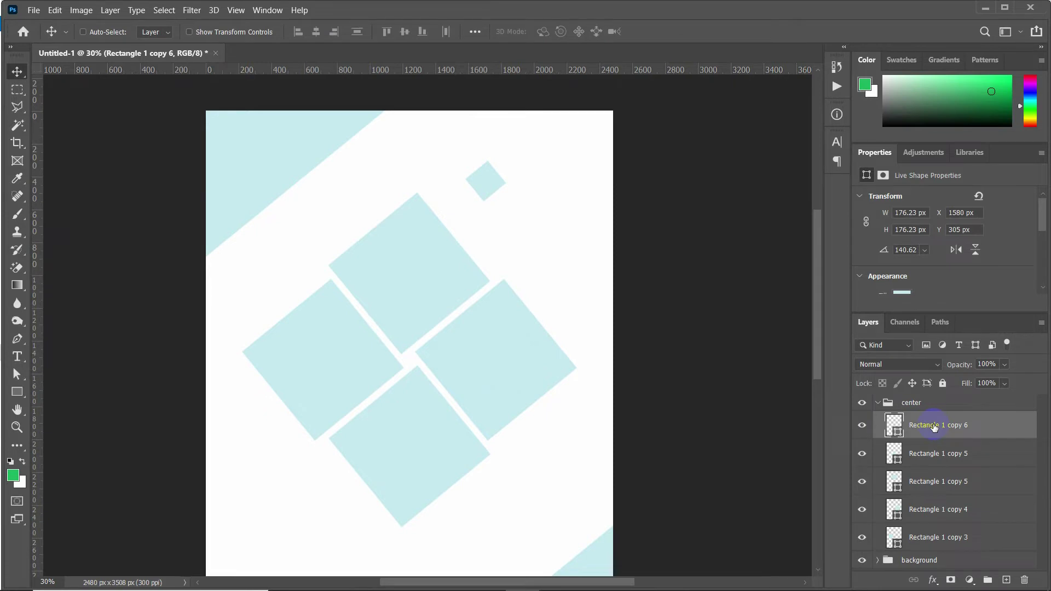
Copy the tiny diamond so that one sits beside each of the cluster's four outer sides, and adjust their spacing
left_click_drag(483, 176, 346, 184)
left_click_drag(491, 206, 499, 241)
left_click(925, 435, "shift")
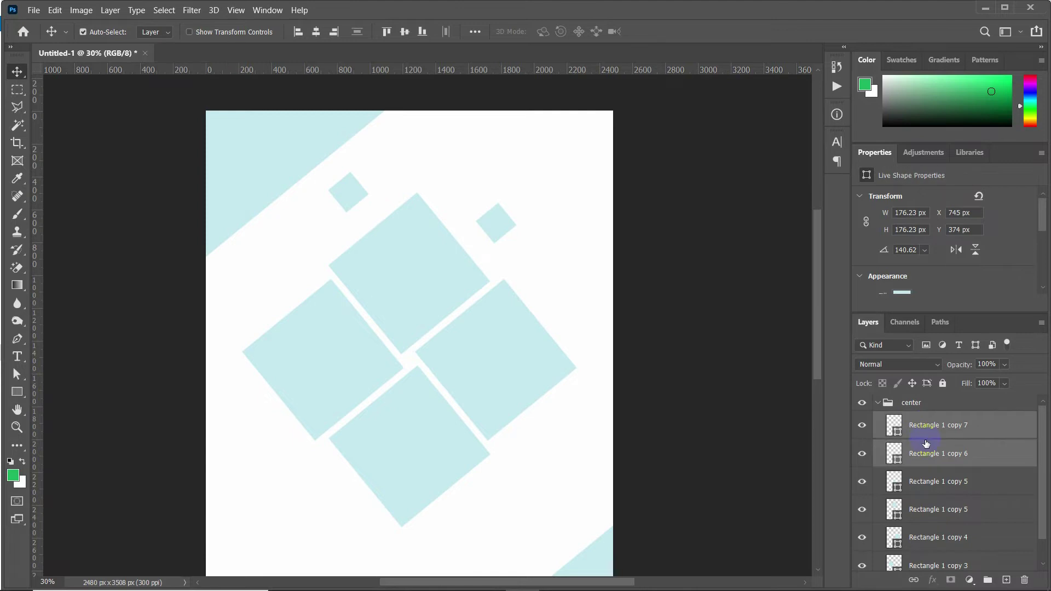
key("ctrl")
key("ctrl+j")
left_click_drag(494, 221, 496, 486)
left_click_drag(327, 517, 326, 496)
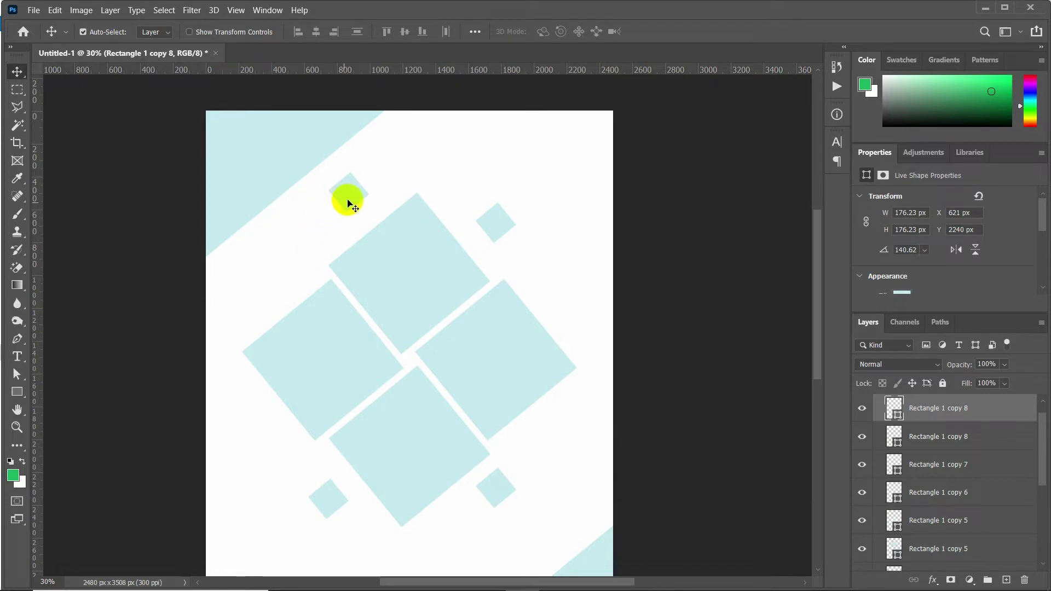
left_click_drag(346, 200, 344, 215)
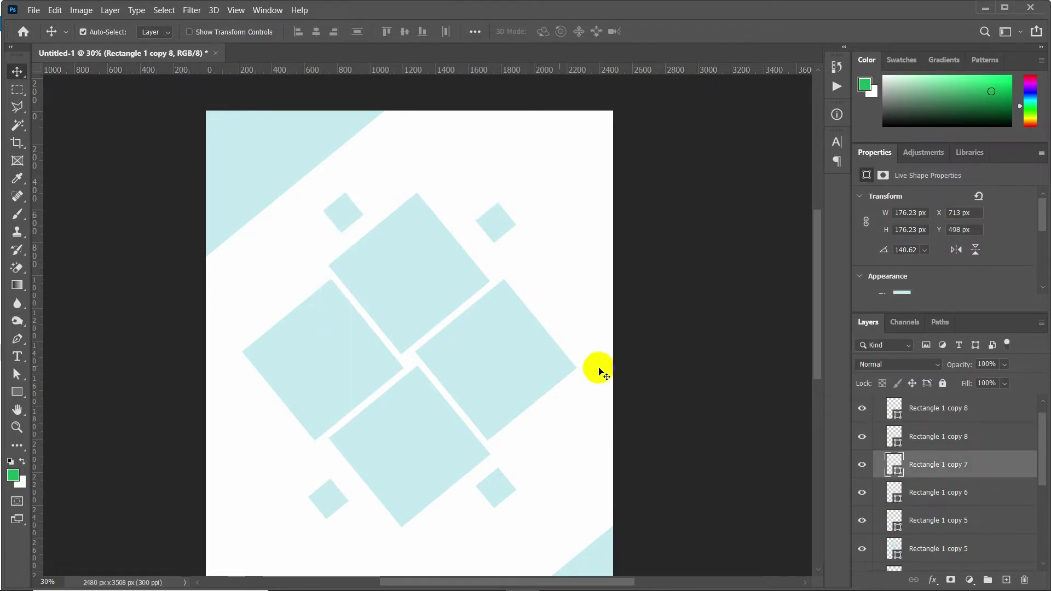
left_click(659, 448)
Move the whole center group slightly down and left on the page
key("ctrl+0")
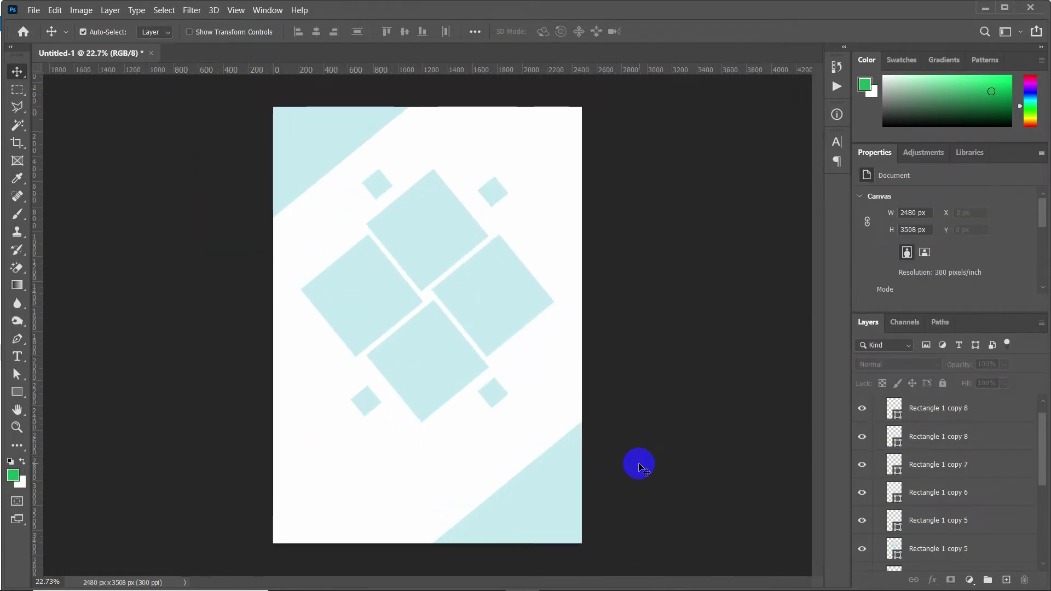
scroll(900, 465, "up", 1)
left_click(907, 404)
key("ctrl+t")
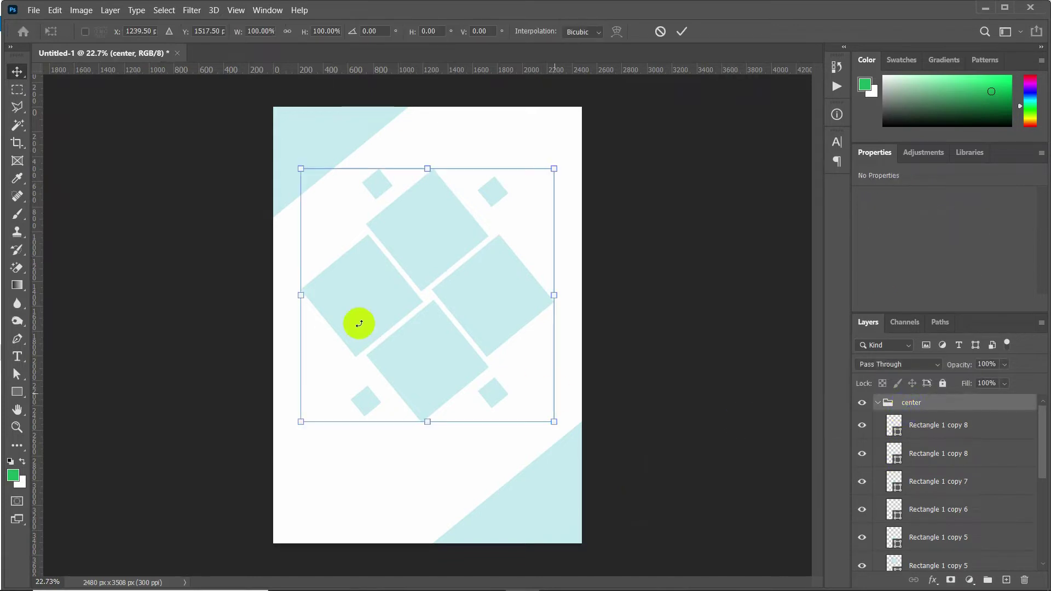
left_click_drag(386, 307, 389, 316)
left_click(643, 349)
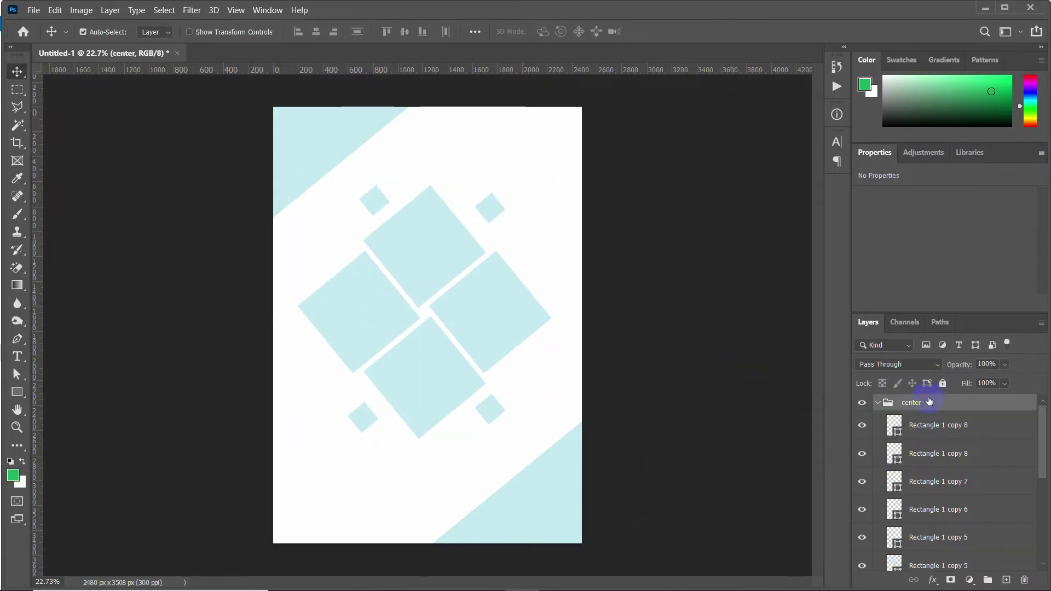
left_click(935, 437)
scroll(930, 471, "down", 1)
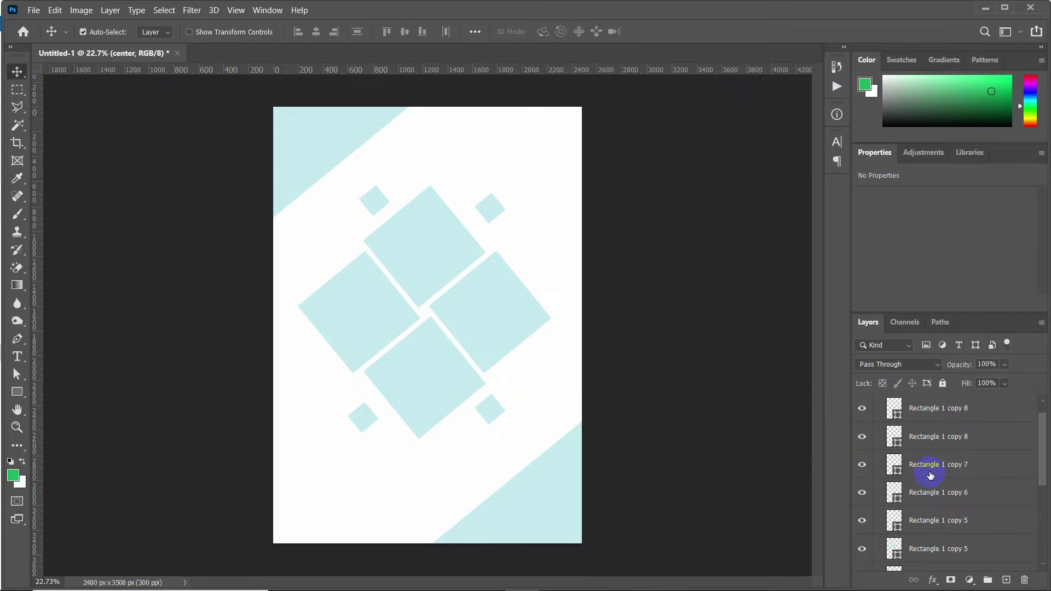
Rename the layers of the cluster's lowest and rightmost large diamonds as "bottom shape" and "right shape"
scroll(919, 482, "down", 2)
left_click(441, 393)
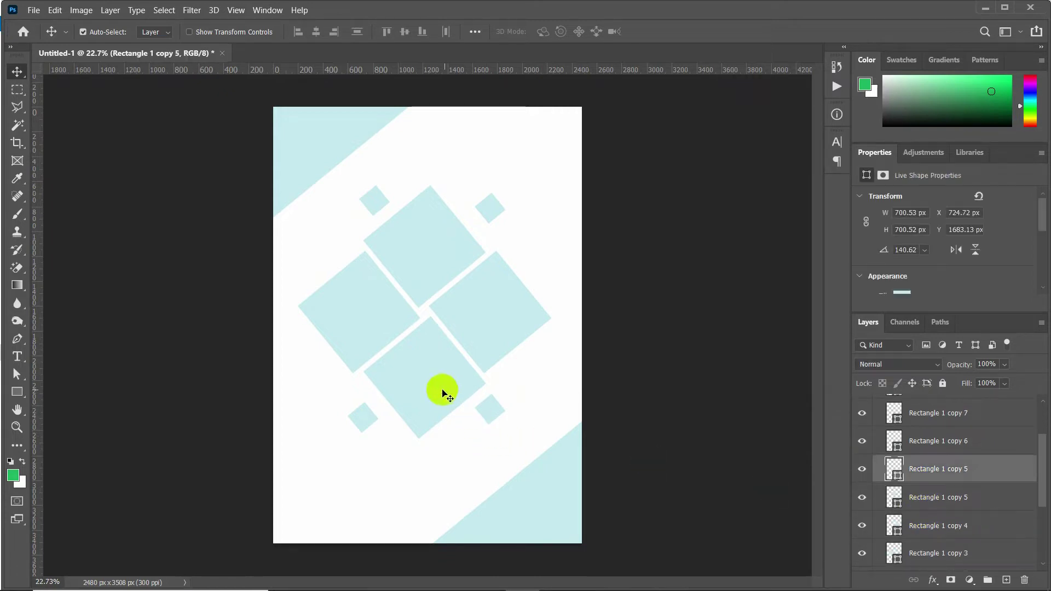
double_click(921, 469)
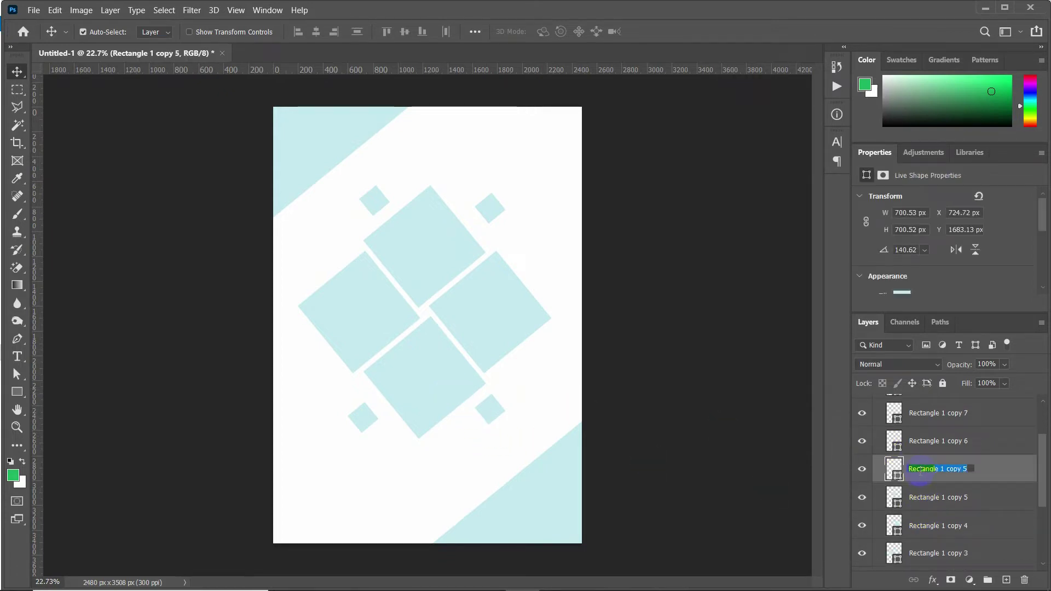
type("bottom shape")
key("Return")
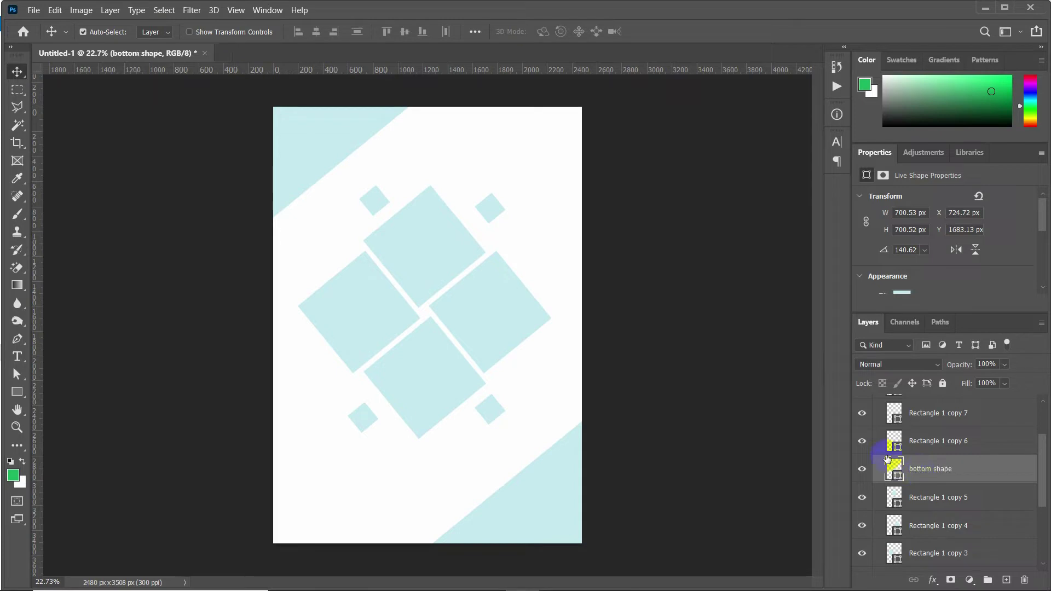
double_click(927, 523)
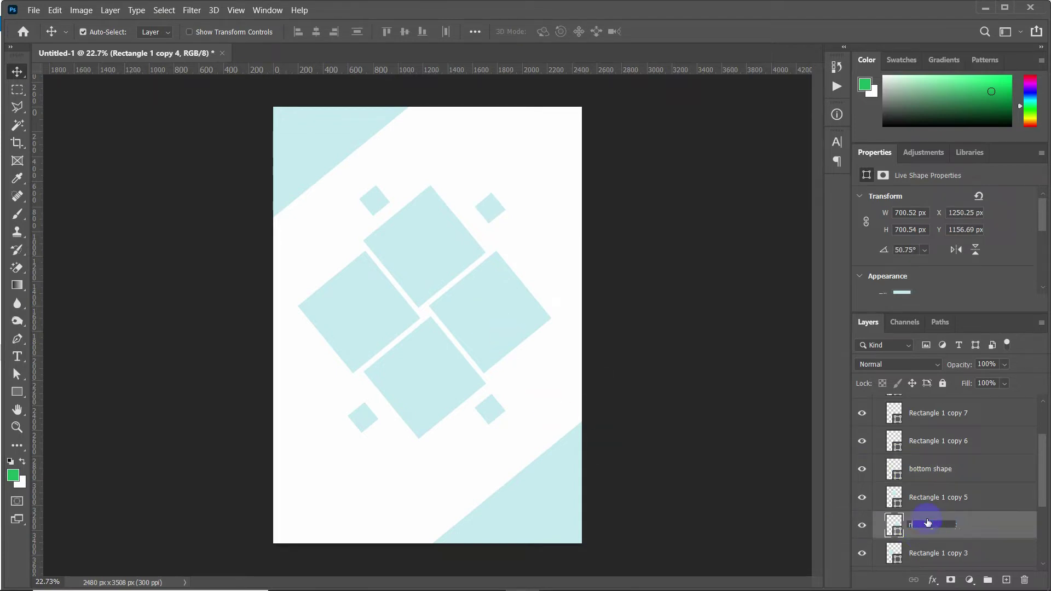
type("right shape")
key("Return")
Rename the layers of the cluster's leftmost and uppermost large diamonds as "left shape" and "top shape"
left_click(384, 333)
double_click(923, 553)
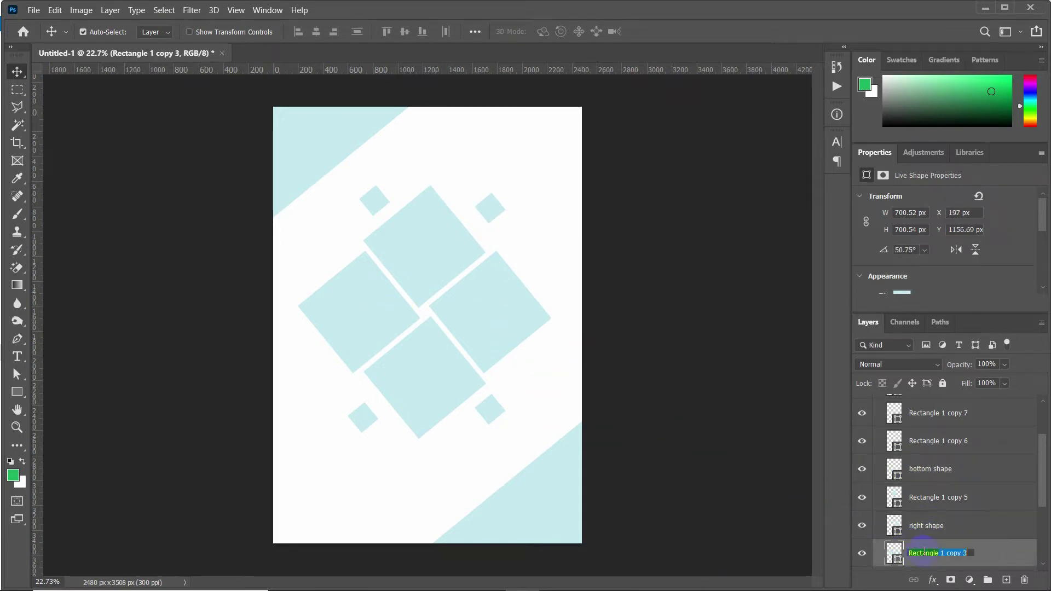
type("left shape")
key("Return")
left_click(442, 259)
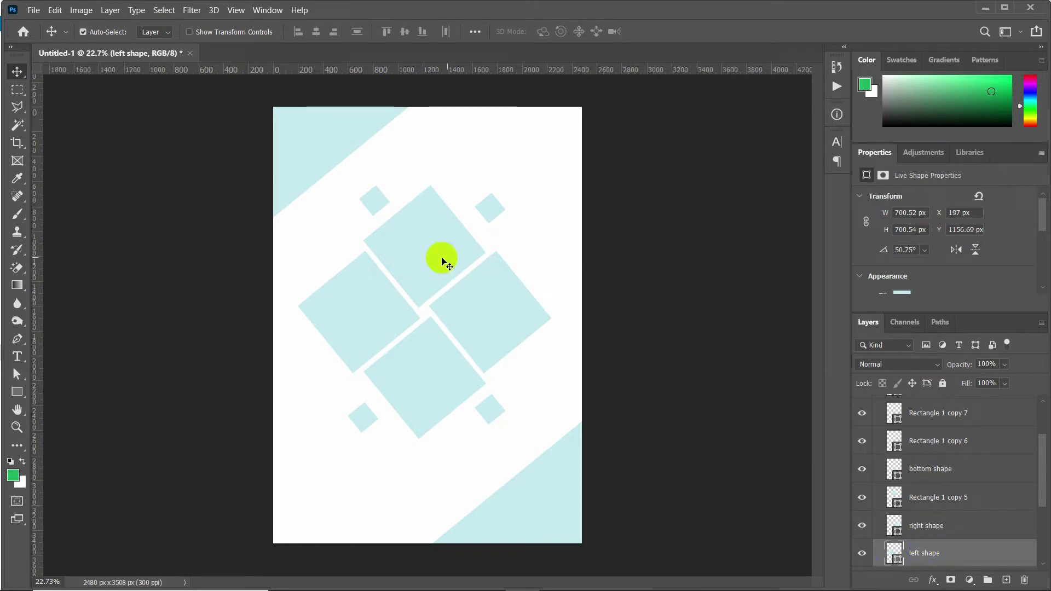
double_click(931, 498)
type("top shape")
key("Return")
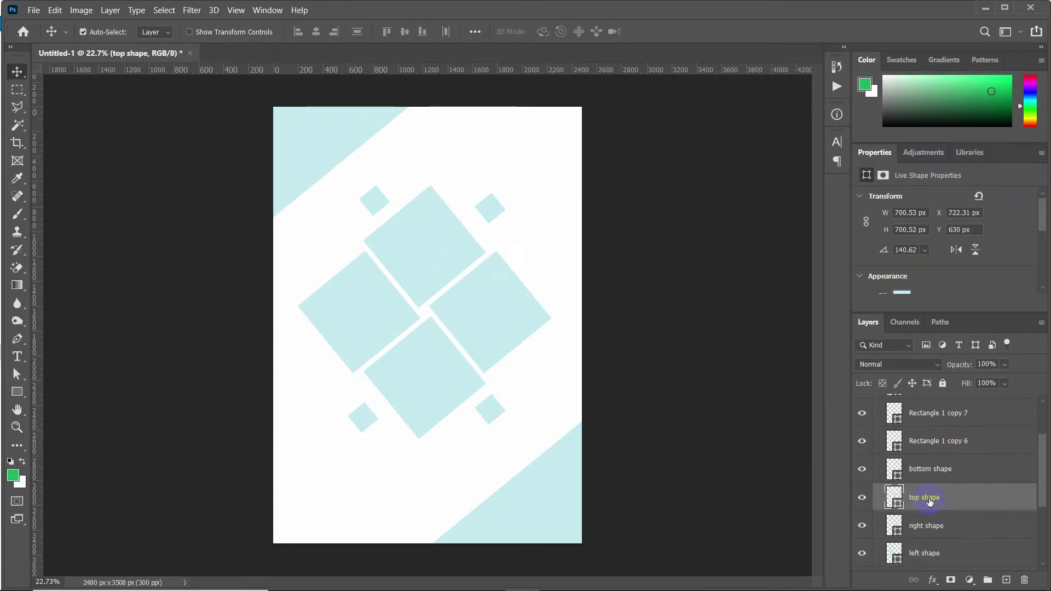
Rename the layer of the tiny diamond below left of the cluster as "left bottom small"
scroll(931, 498, "down", 1)
left_click(910, 437)
scroll(934, 511, "up", 3)
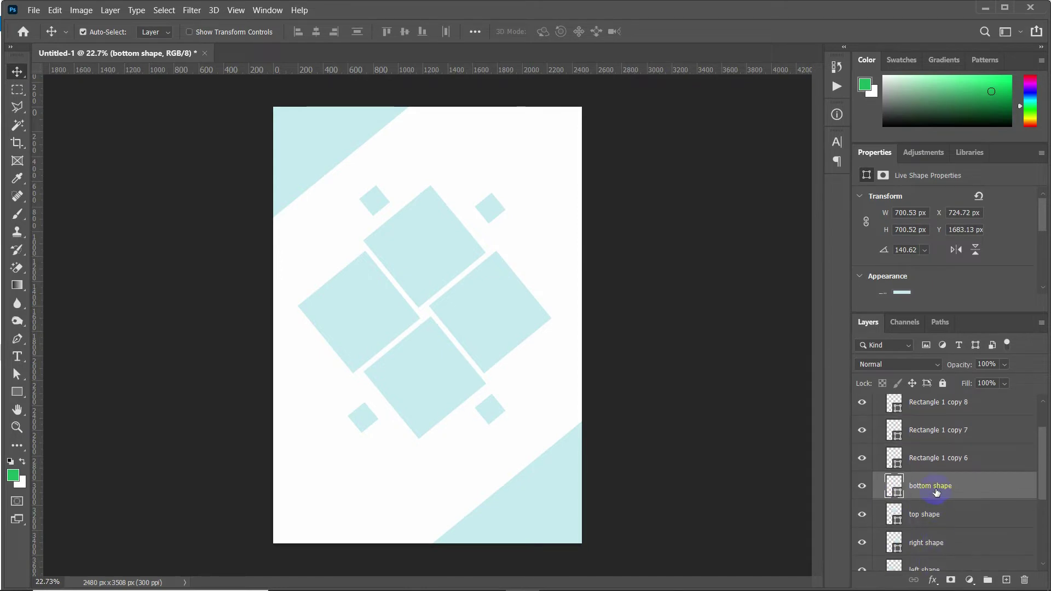
left_click(934, 492)
left_click(939, 424, "shift")
left_click(933, 411)
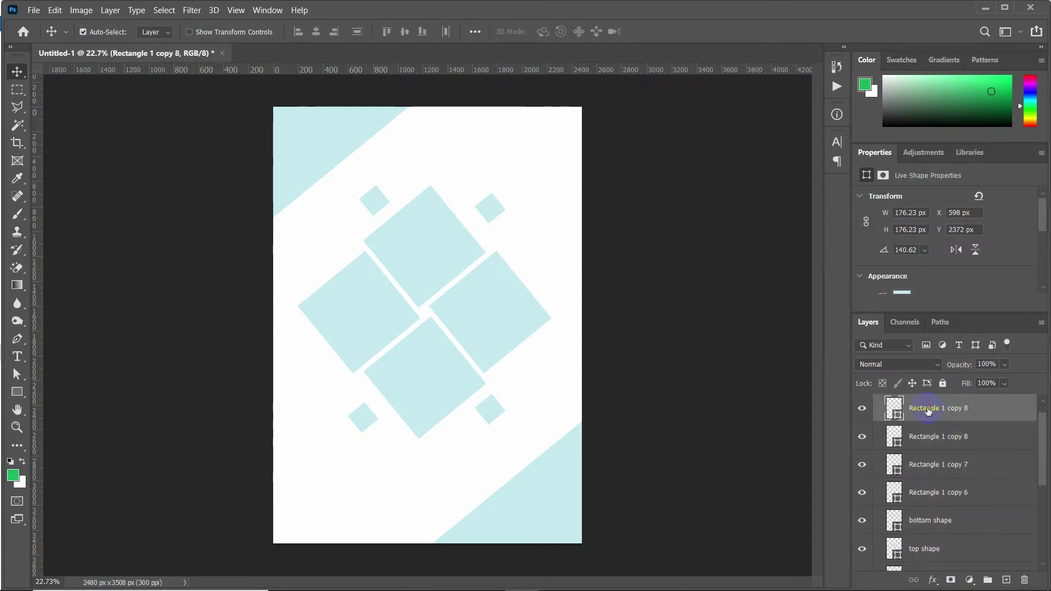
double_click(930, 409)
left_click(928, 415)
double_click(931, 409)
type("le")
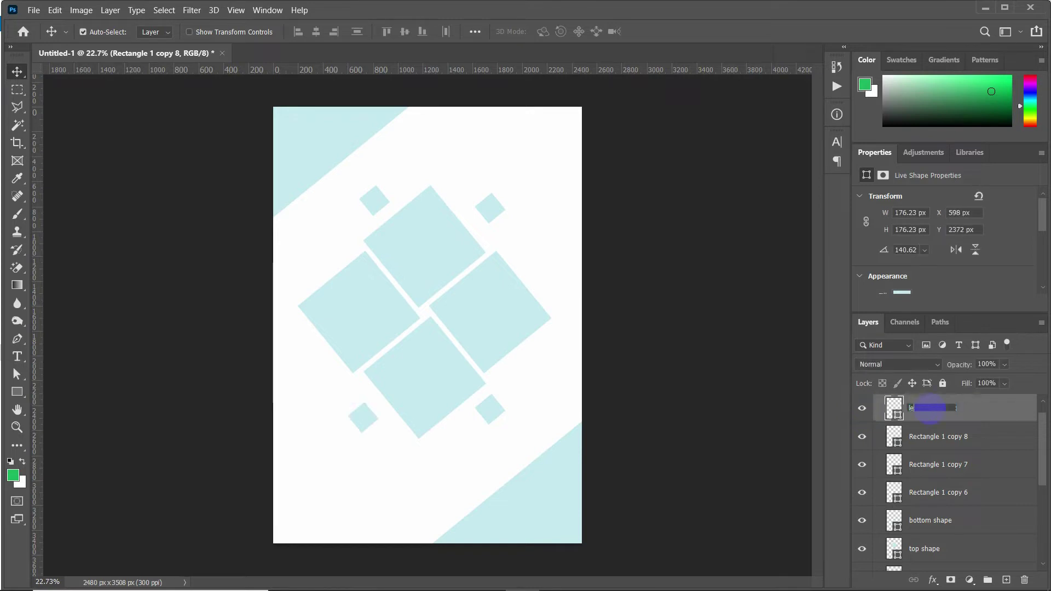
type("ft smal")
type("om")
key("Return")
Rename the layer of the tiny diamond below right of the cluster as "right bottom small"
double_click(923, 436)
type("ri")
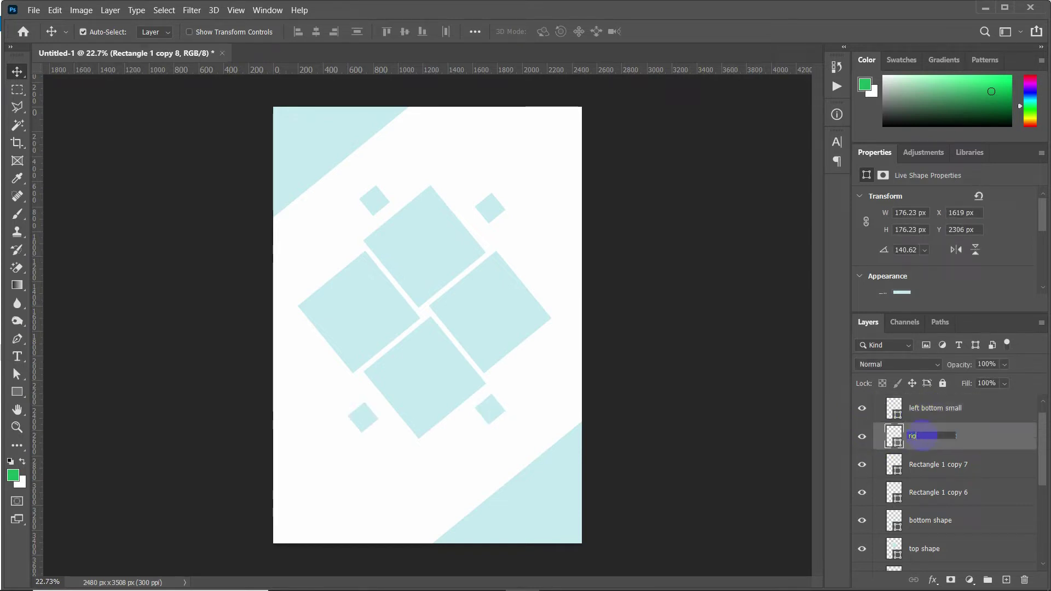
type("ght bottom small")
key("Return")
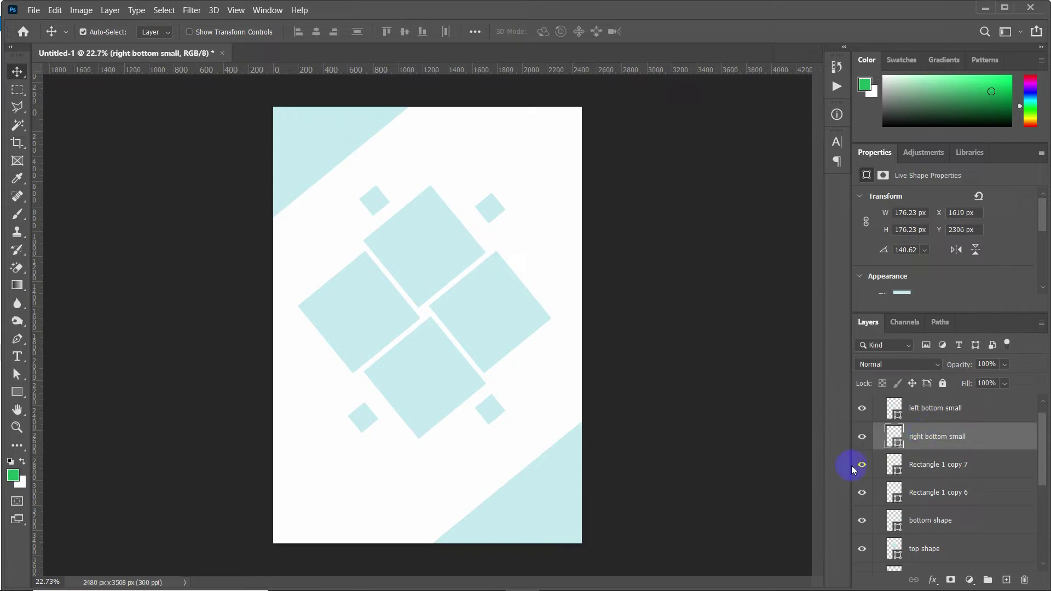
Rename the layers of the two upper tiny diamonds as "top left small" and "top right small"
double_click(931, 464)
type("top lef")
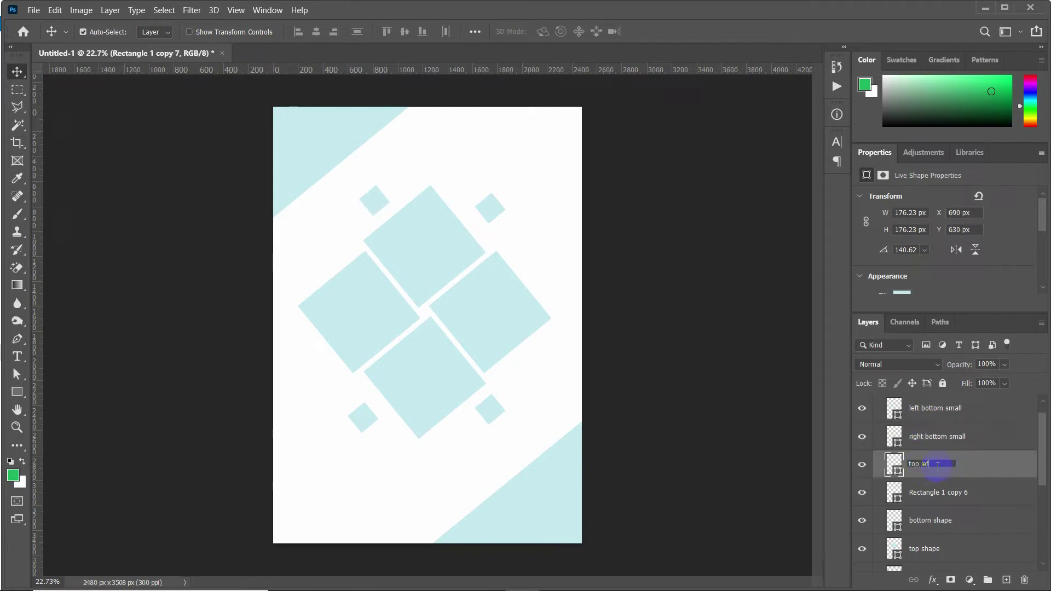
type("t small")
key("Return")
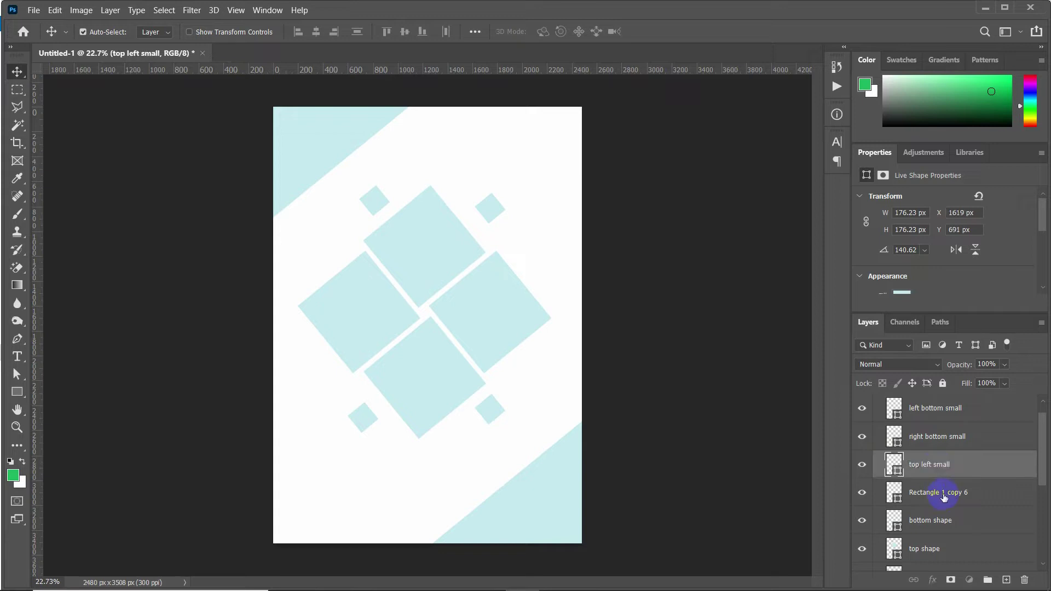
double_click(937, 492)
type("top right small")
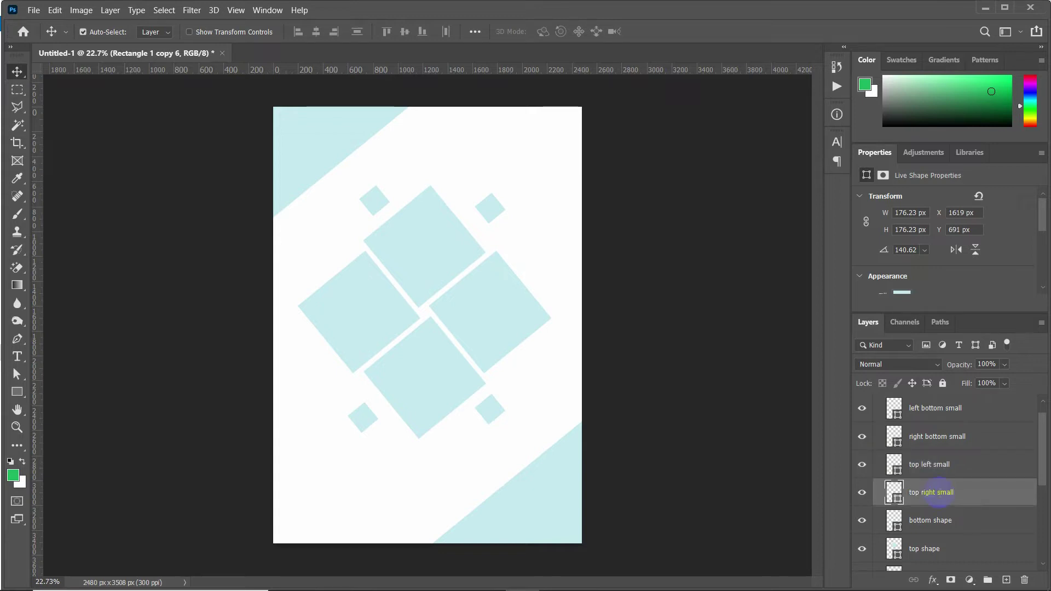
key("Return")
Delete the hidden Rectangle 1 layer from the background group
scroll(917, 434, "up", 1)
scroll(922, 429, "down", 1)
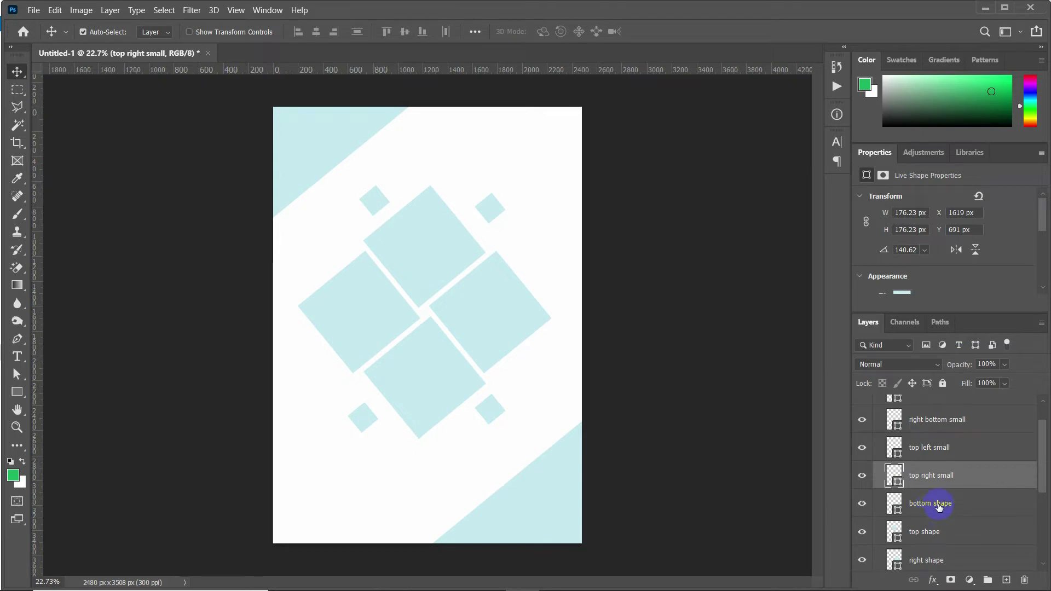
scroll(925, 493, "down", 5)
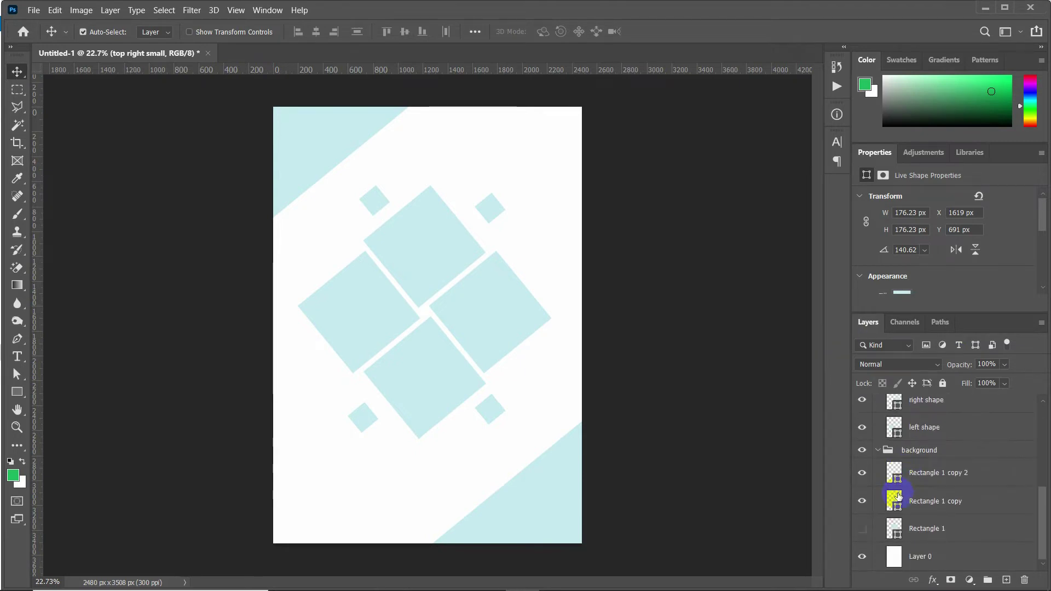
left_click(922, 556)
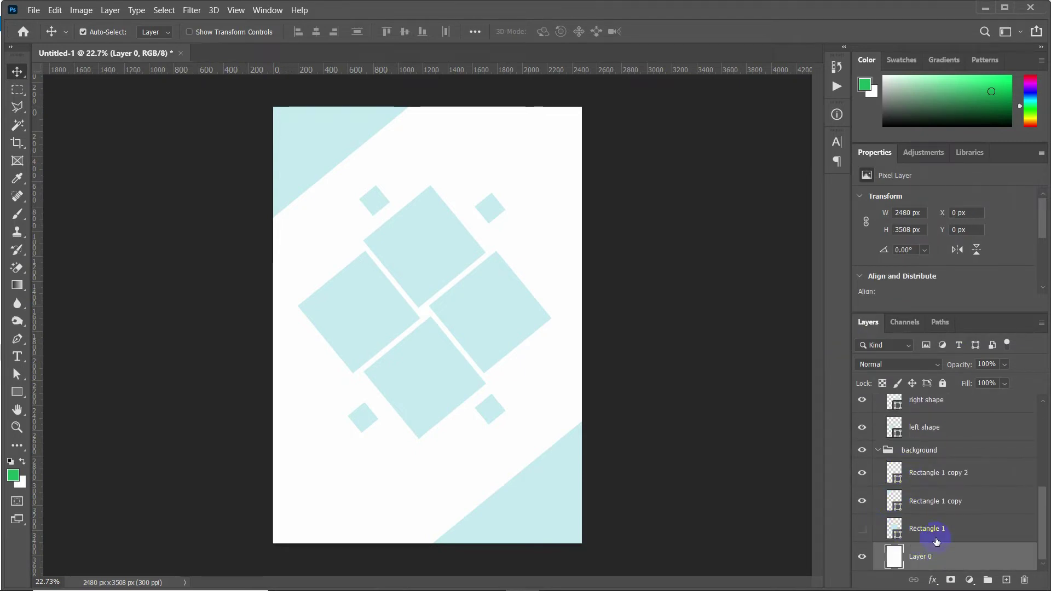
left_click(919, 528)
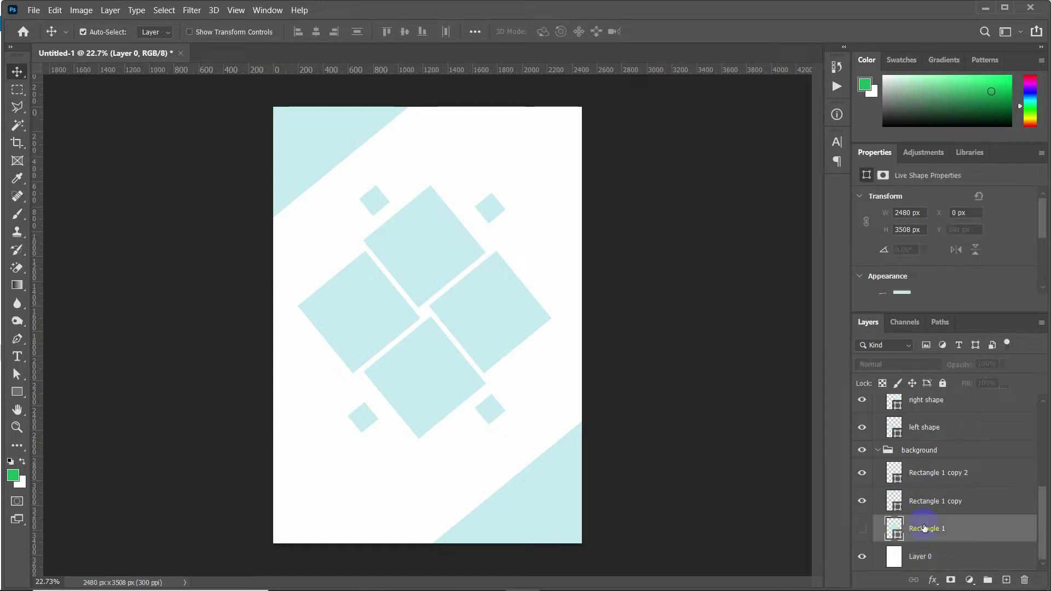
key("ctrl")
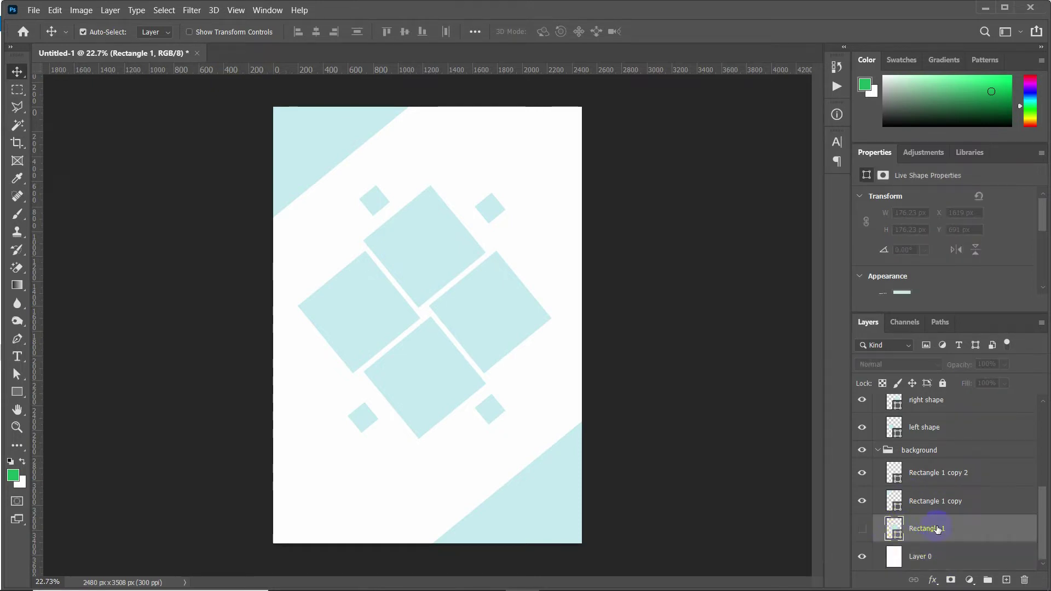
key("Delete")
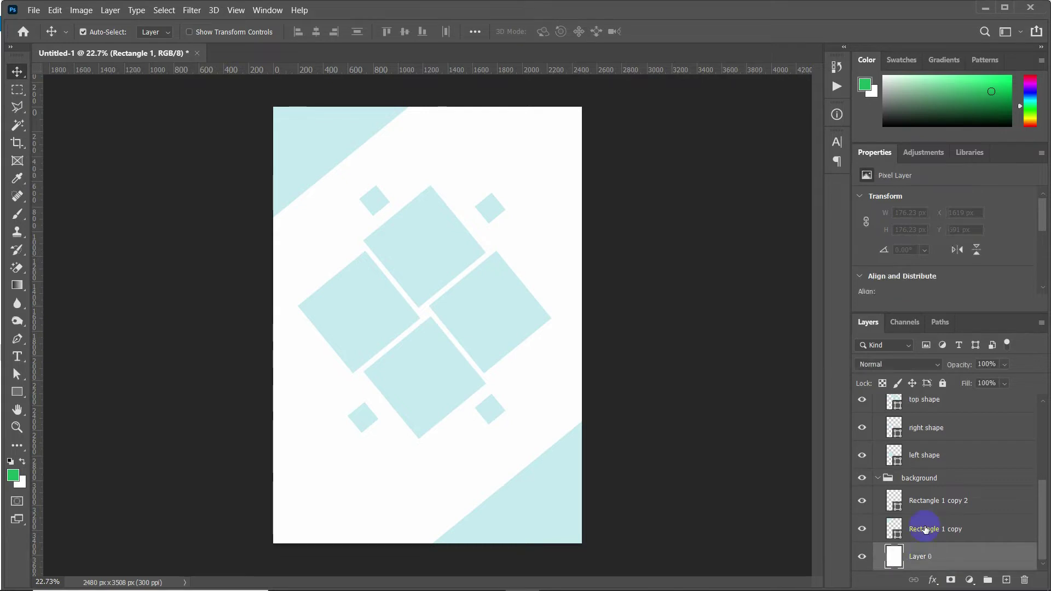
Fill the page's upper-left corner shape, layer Rectangle 1 copy, with the blue #387cf8
left_click(923, 528)
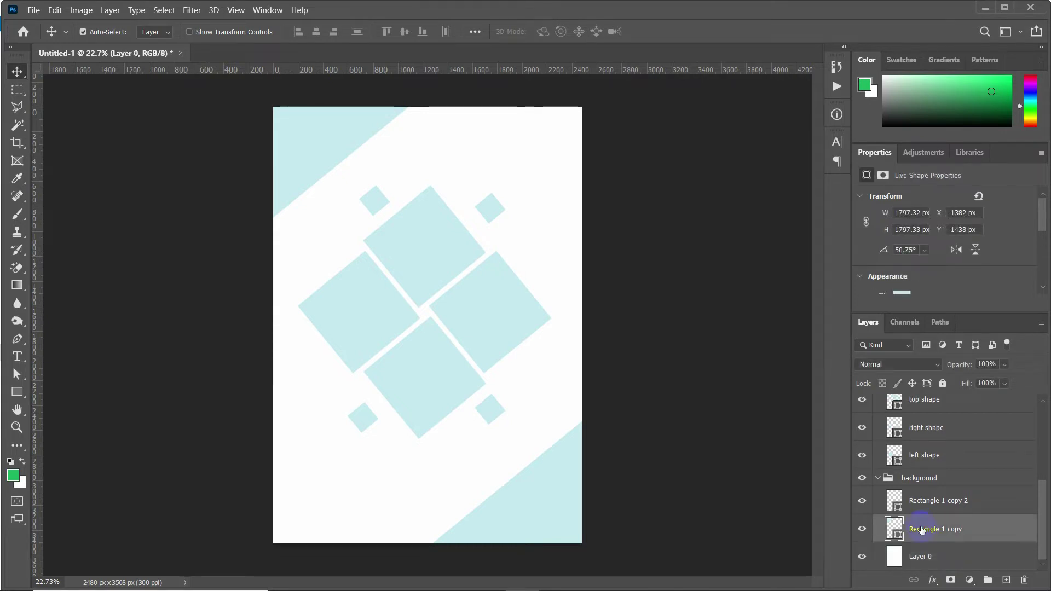
left_click(863, 529)
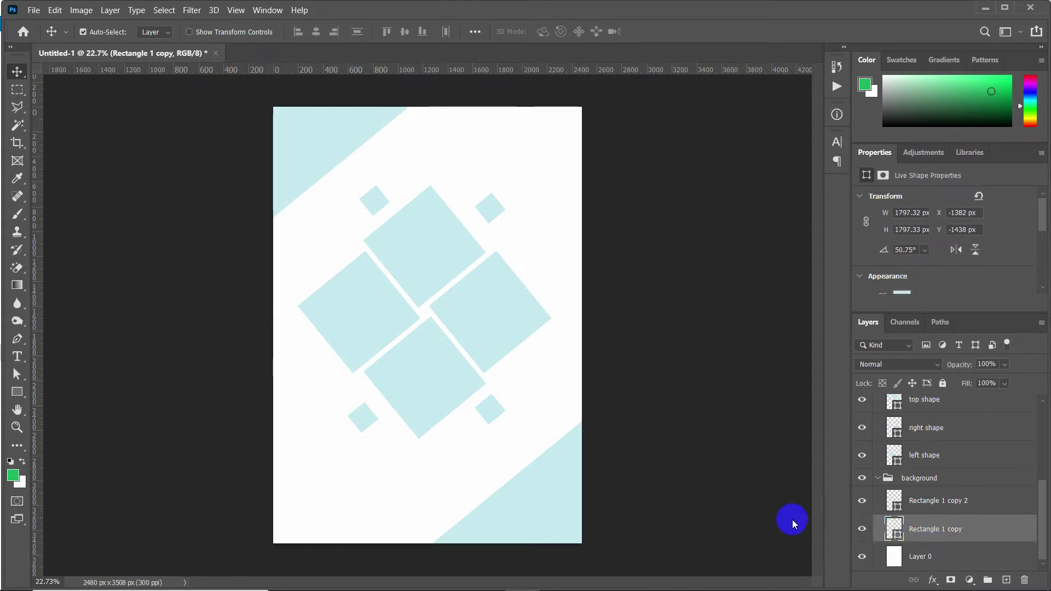
left_click(17, 391)
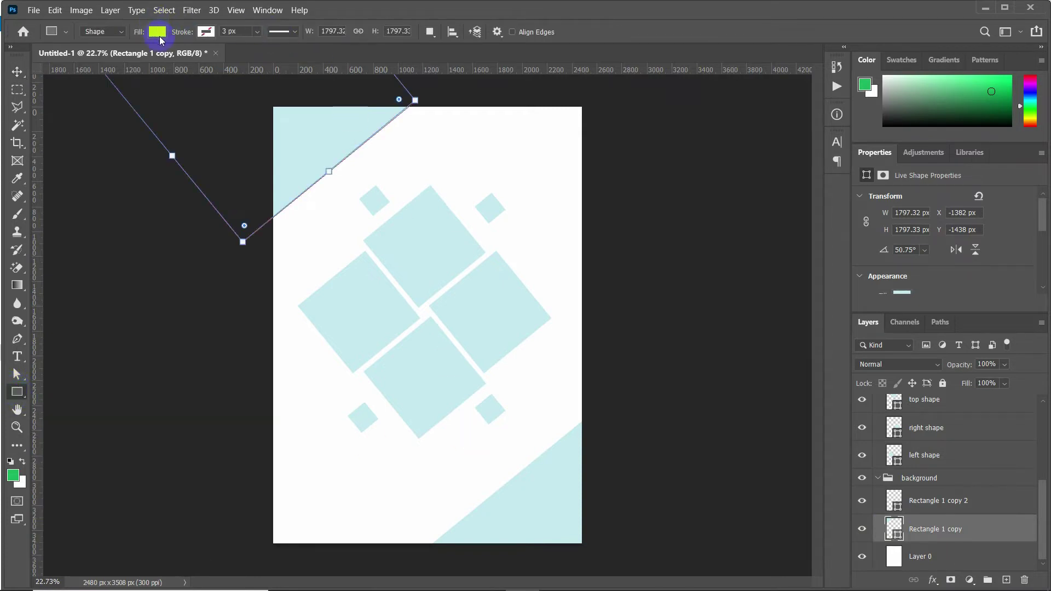
left_click(158, 33)
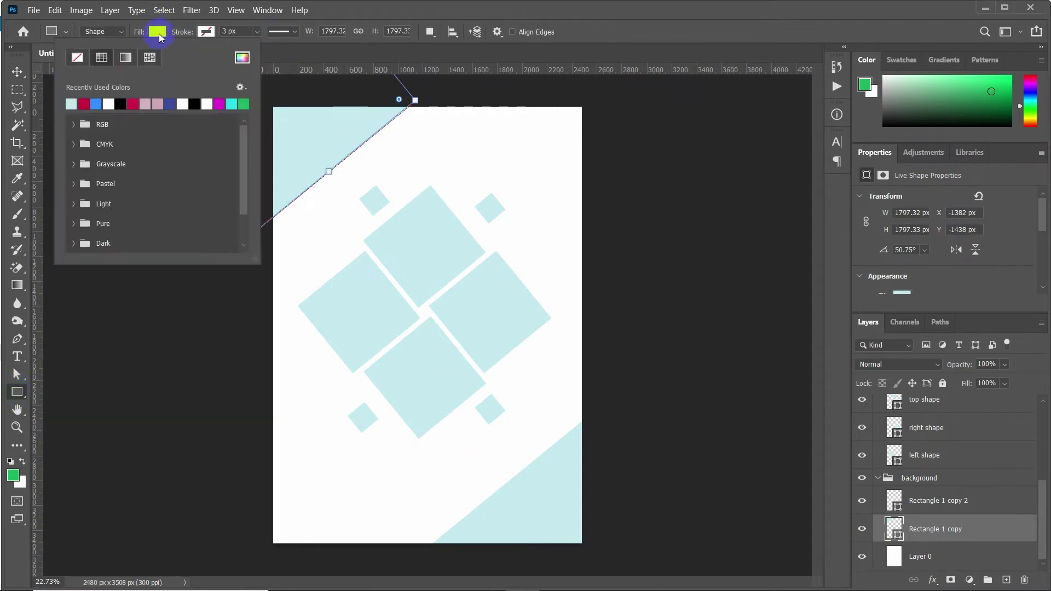
left_click(241, 58)
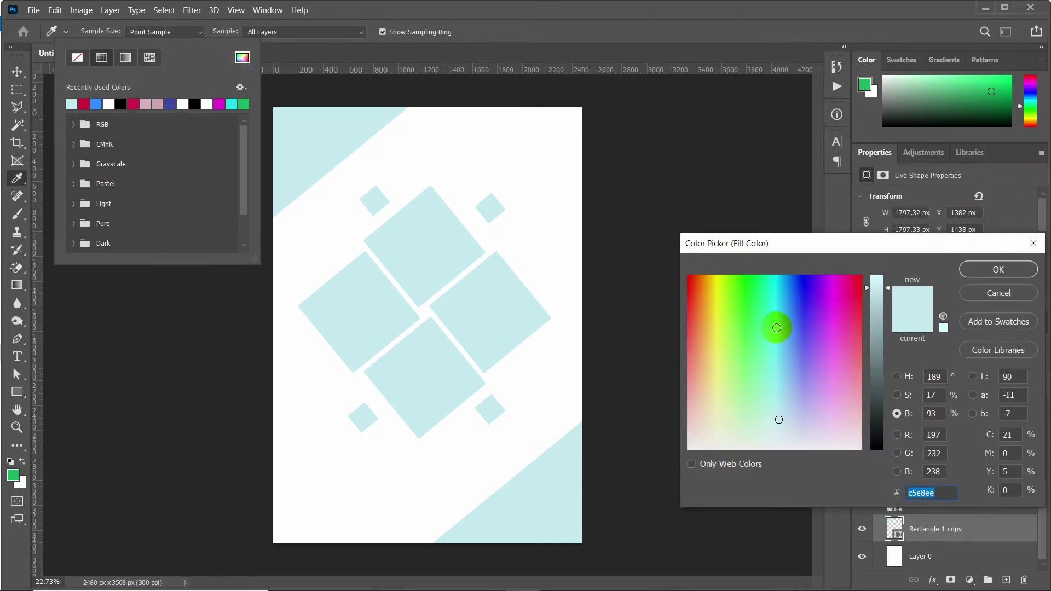
left_click(788, 316)
left_click_drag(788, 315, 794, 315)
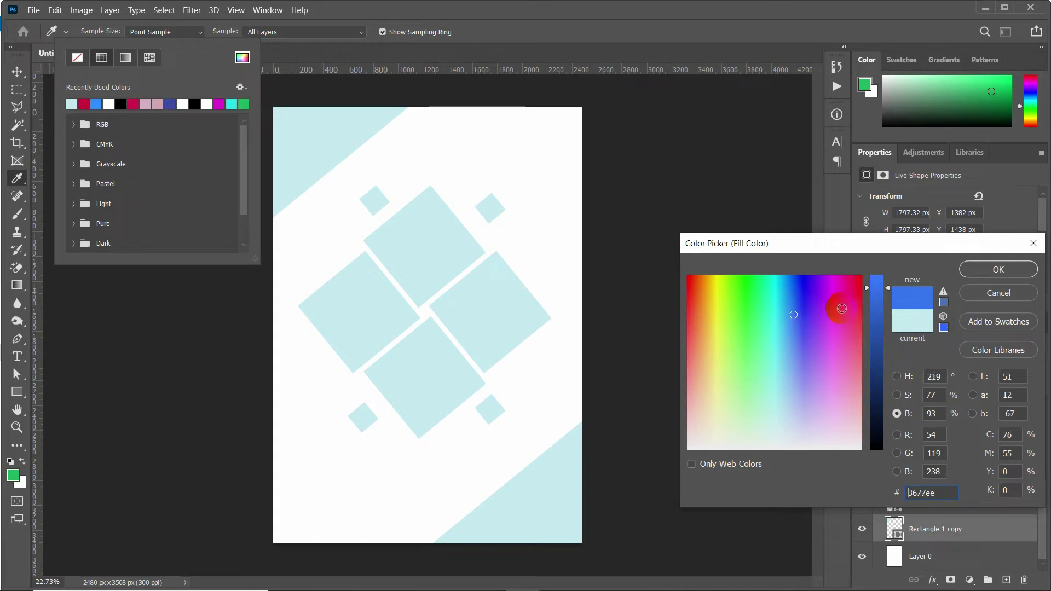
left_click_drag(881, 287, 881, 280)
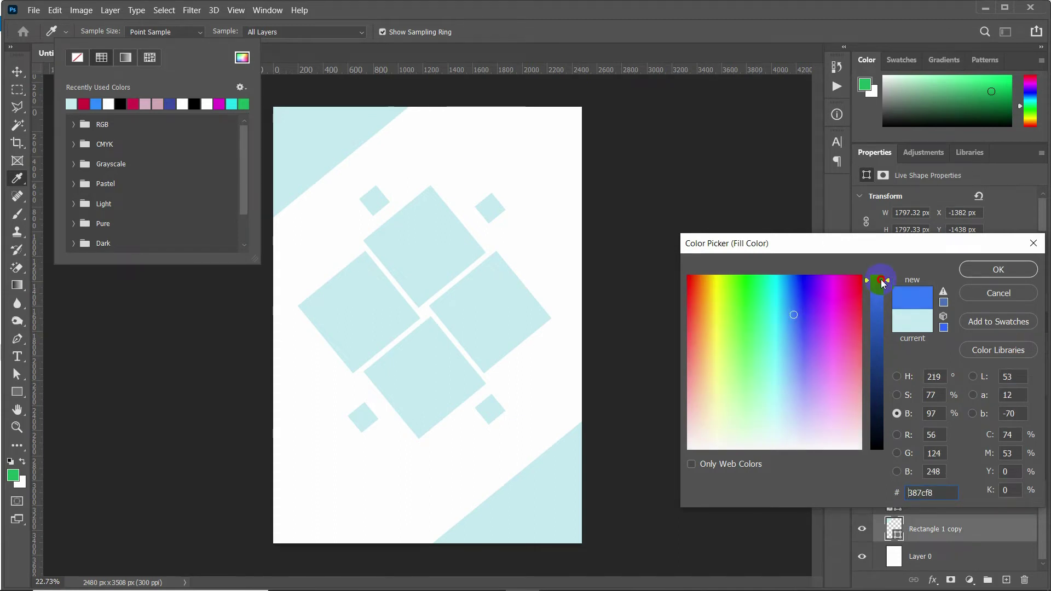
left_click(971, 271)
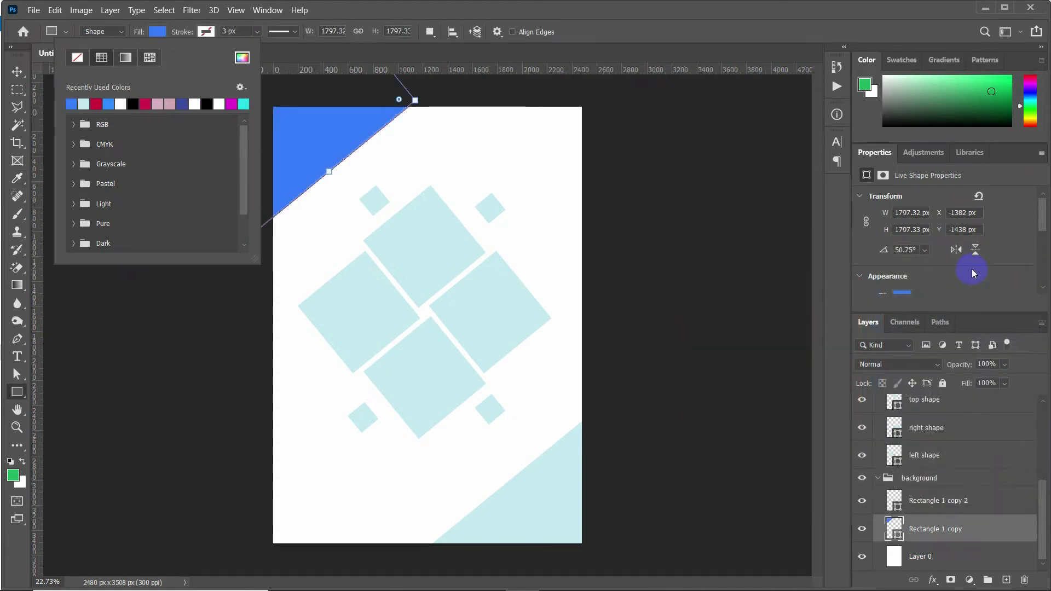
Change the upper-left corner shape's fill to a lighter blue, about #3c90f8
left_click(242, 57)
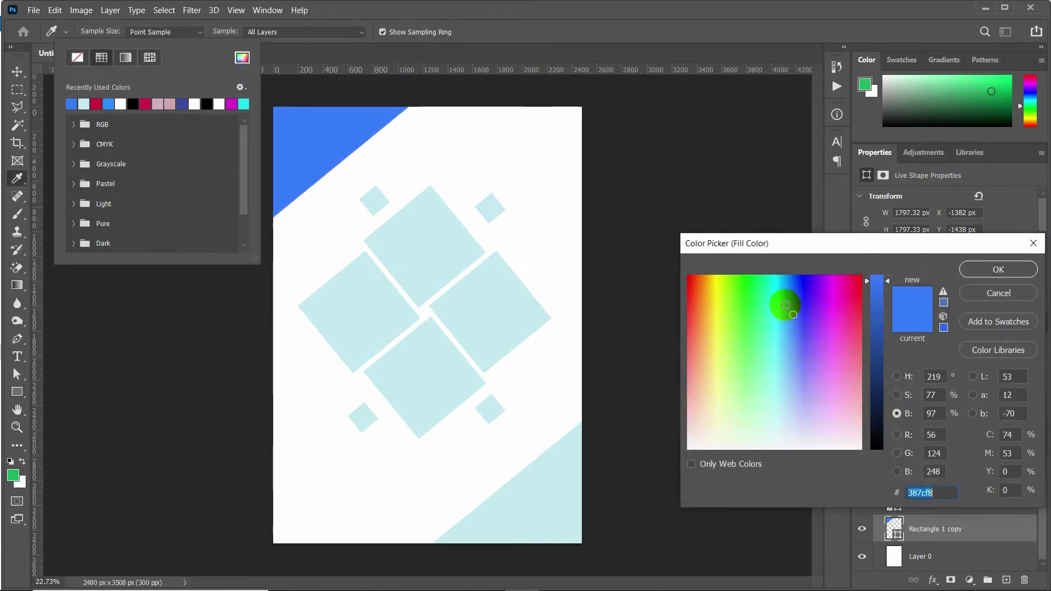
left_click(790, 318)
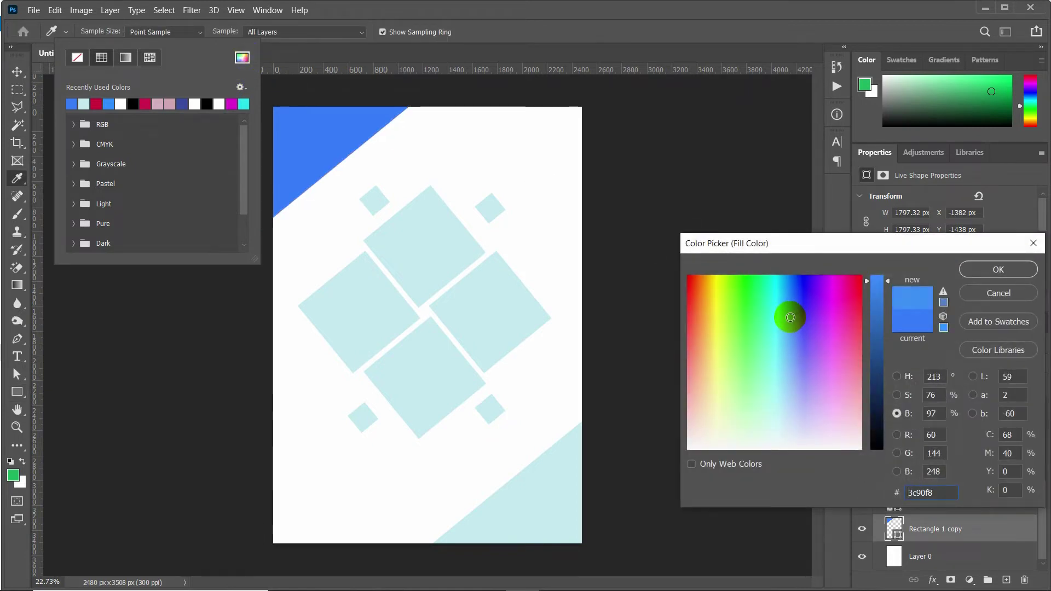
left_click(965, 271)
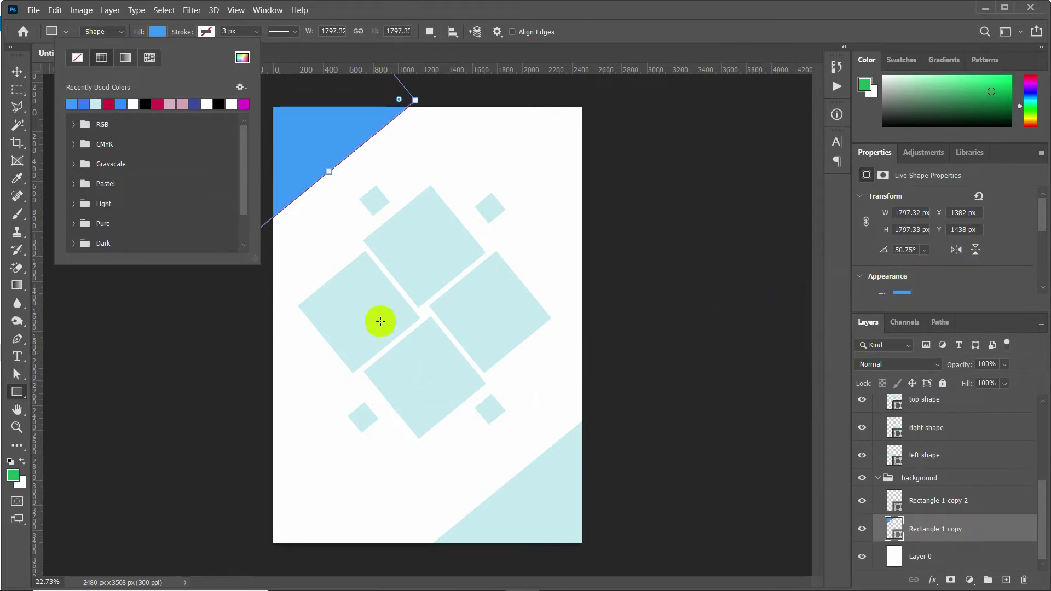
left_click(241, 58)
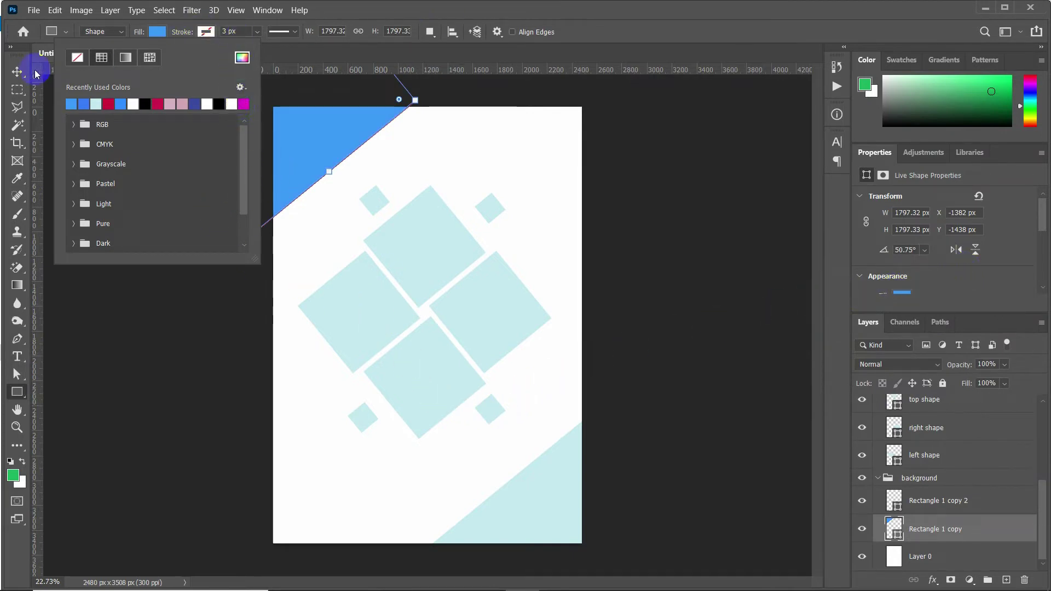
Fill the page's lower-right corner shape, layer Rectangle 1 copy 2, with the magenta-red #d10959
left_click(17, 71)
left_click(567, 500)
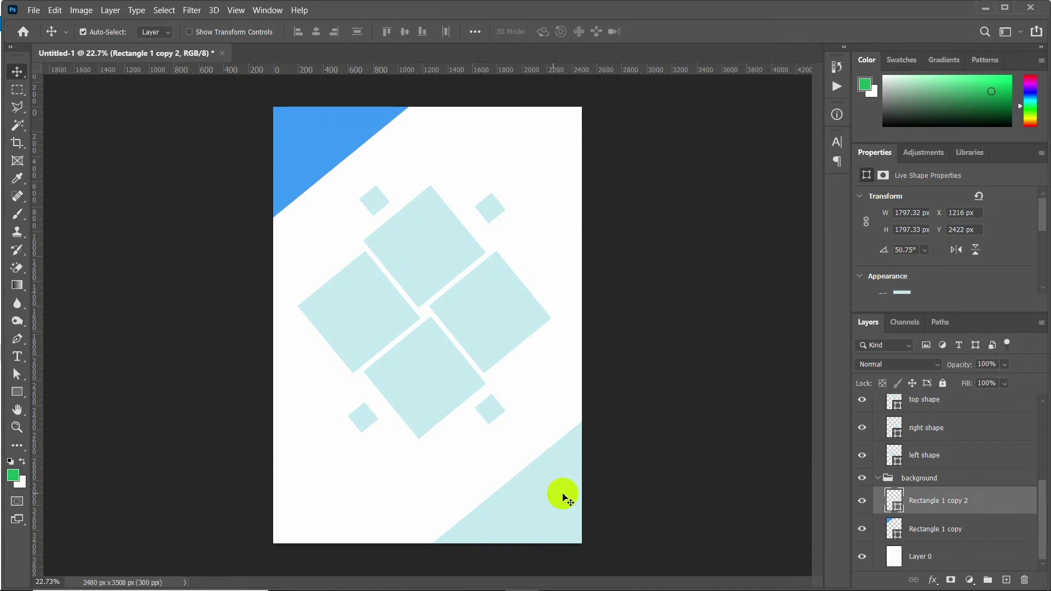
left_click(17, 392)
left_click(157, 31)
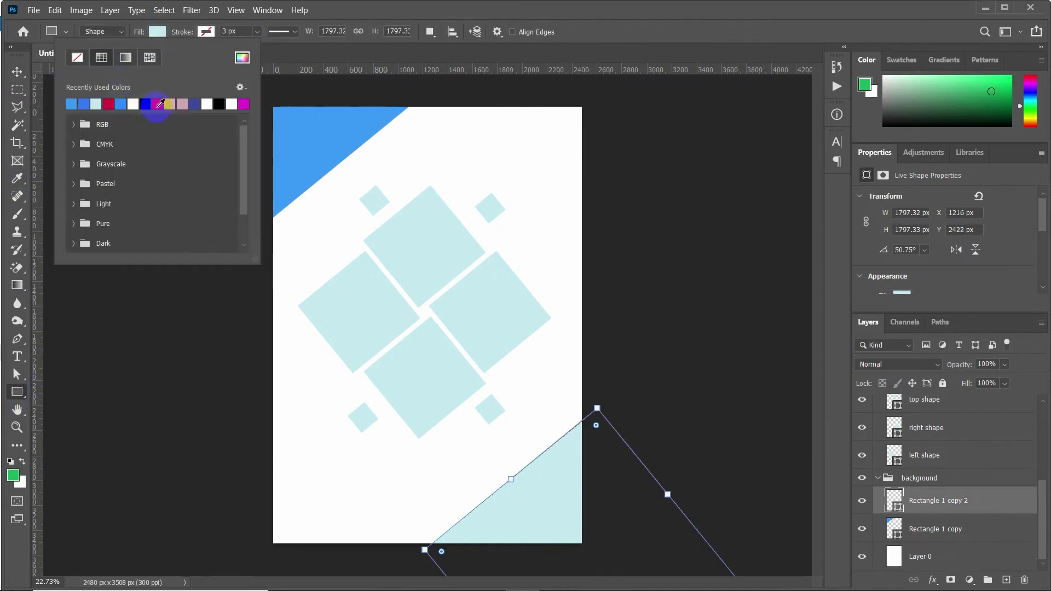
left_click(71, 104)
left_click(241, 57)
left_click(848, 277)
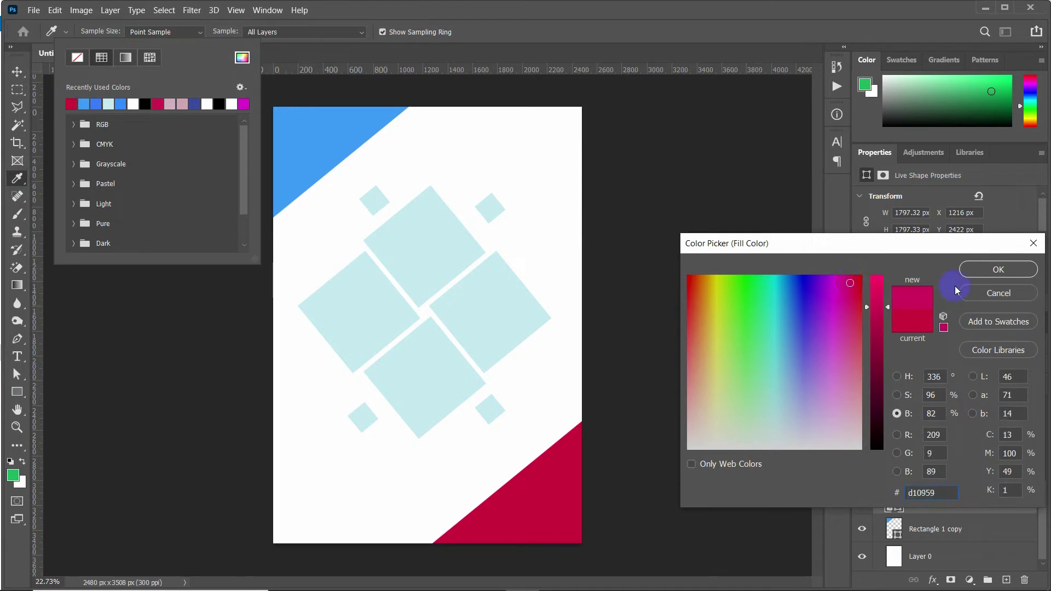
left_click(982, 269)
scroll(652, 375, "down", 2)
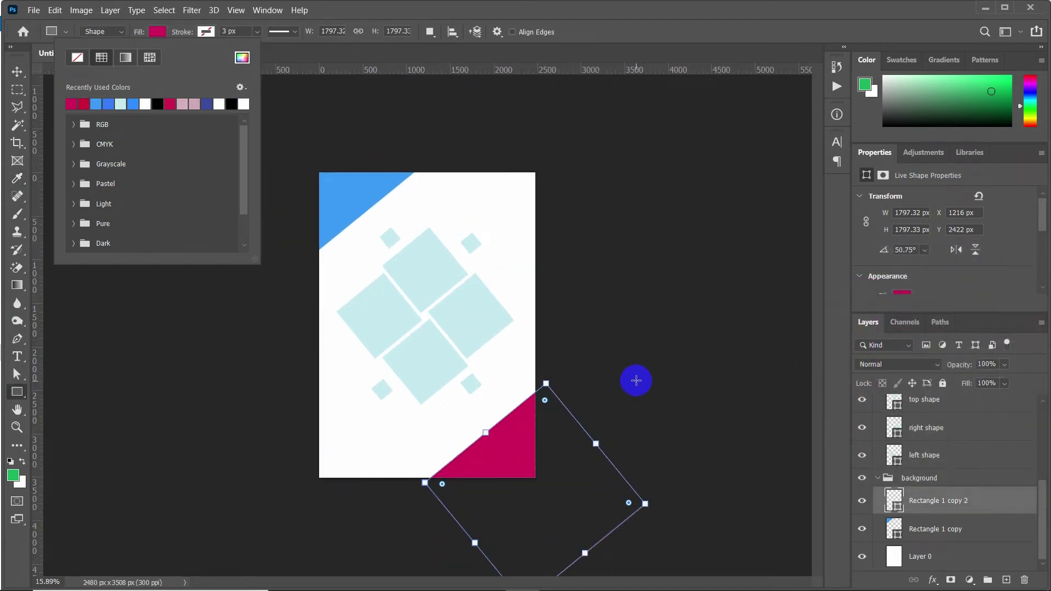
left_click(633, 388)
left_click(558, 227)
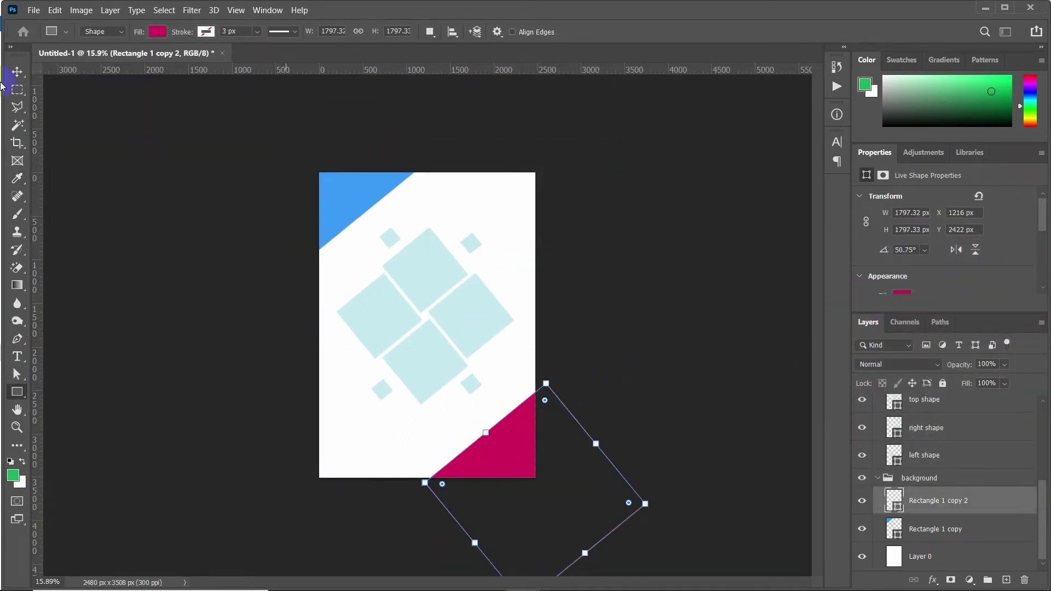
left_click(21, 70)
scroll(446, 310, "up", 2)
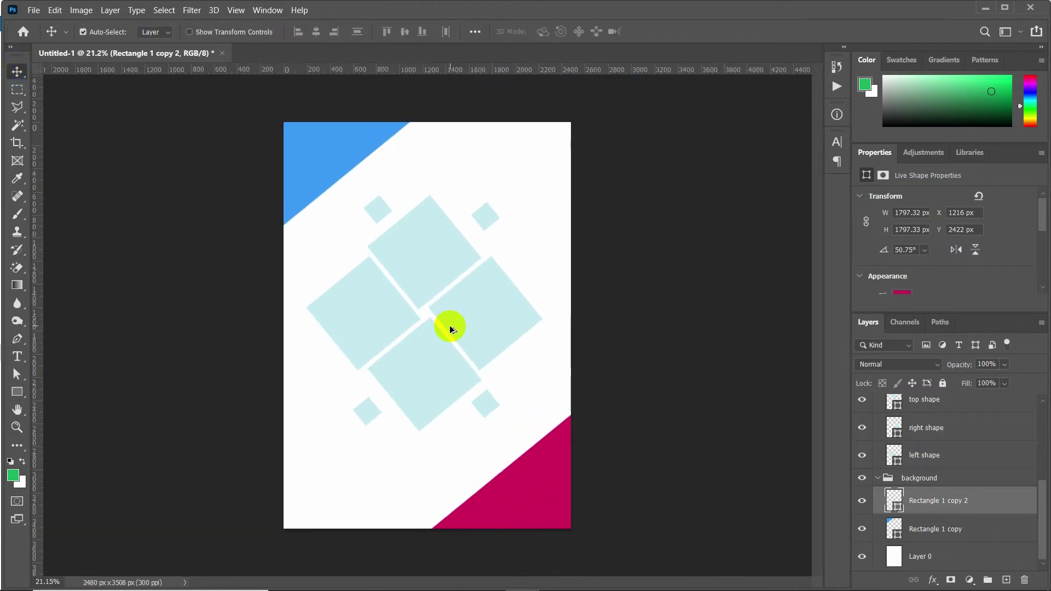
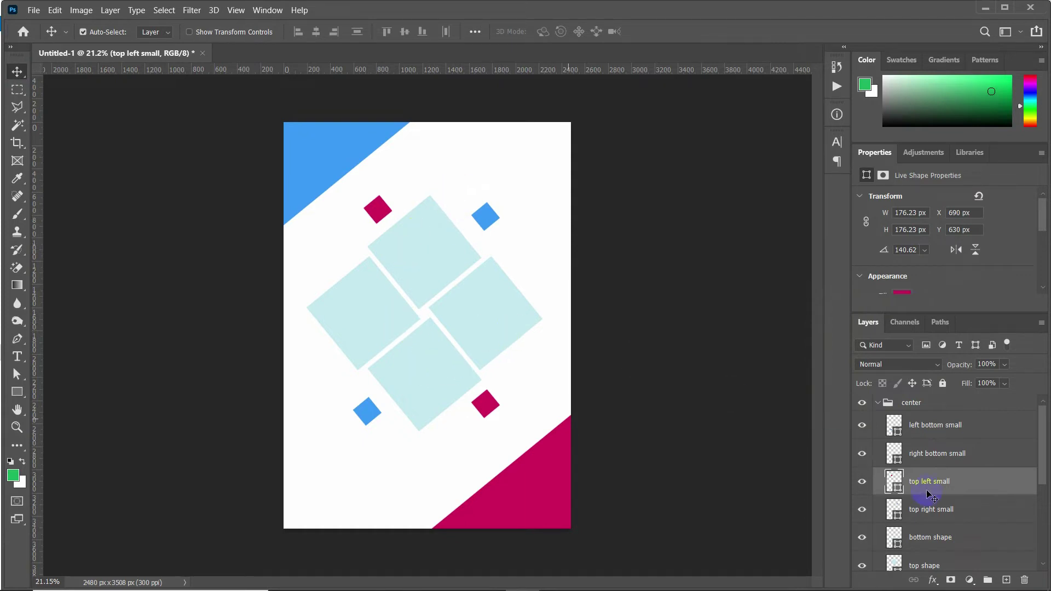
Place the four office photos from the File Explorer folder "annual report design in photoshop" into the page, directly above the bottom shape layer
scroll(929, 495, "down", 2)
scroll(923, 495, "up", 2)
scroll(919, 482, "down", 3)
left_click(922, 471)
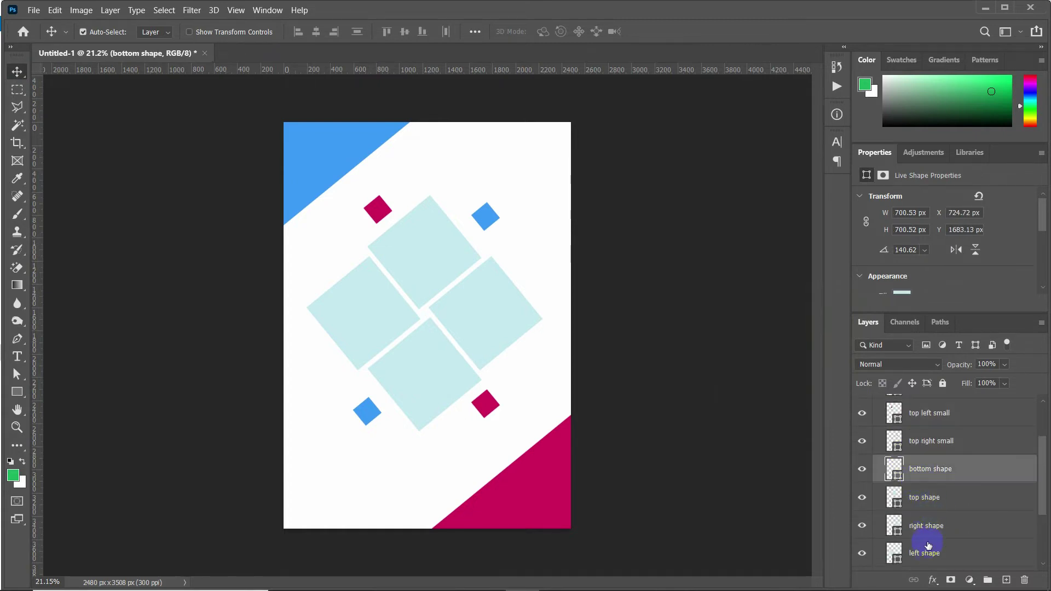
left_click(928, 546, "shift")
left_click(933, 452)
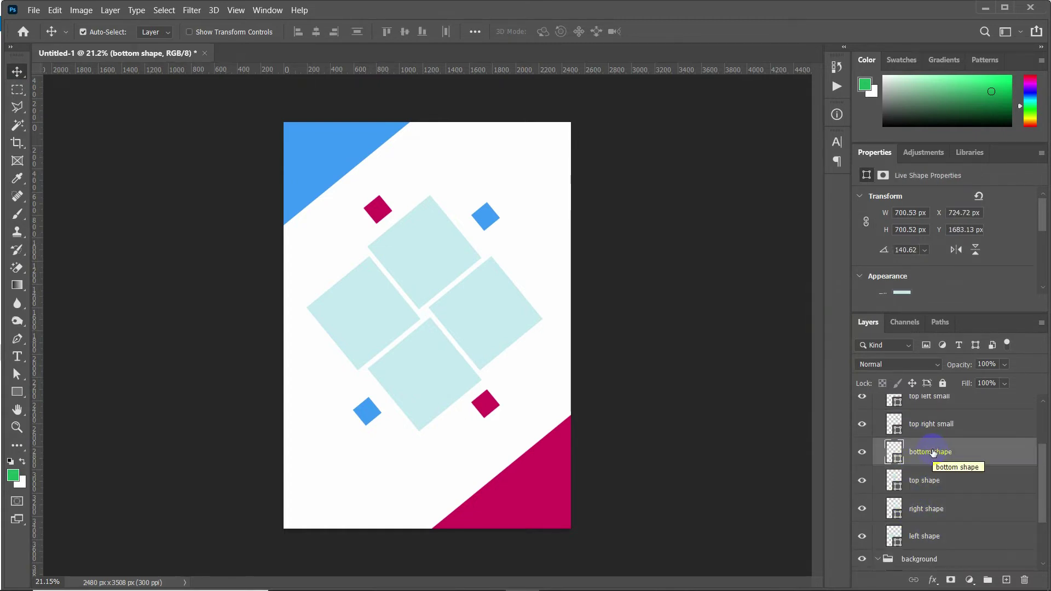
mouse_move(497, 588)
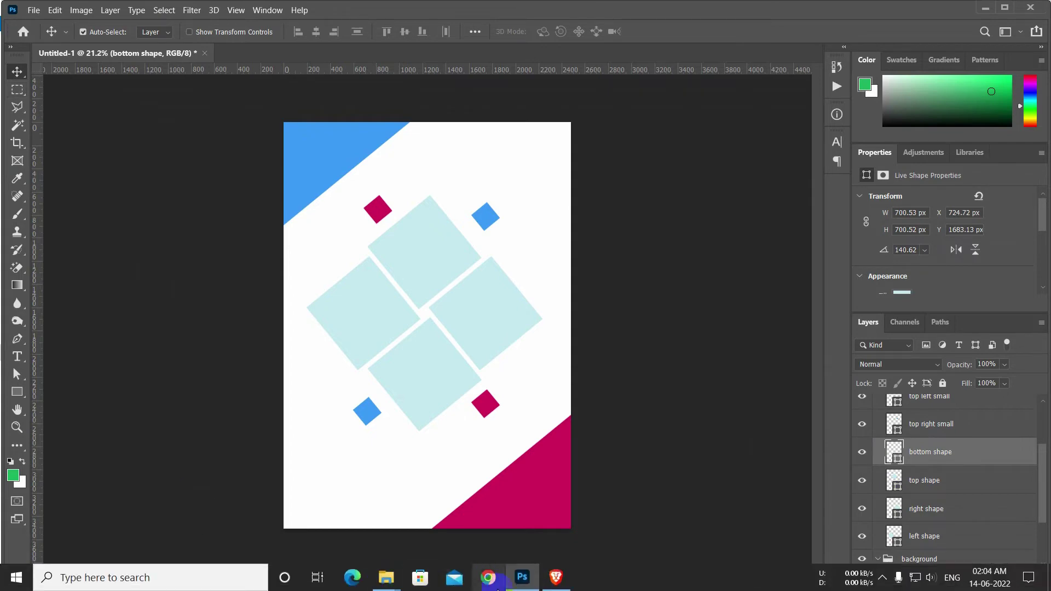
left_click(386, 578)
left_click_drag(642, 200, 367, 97)
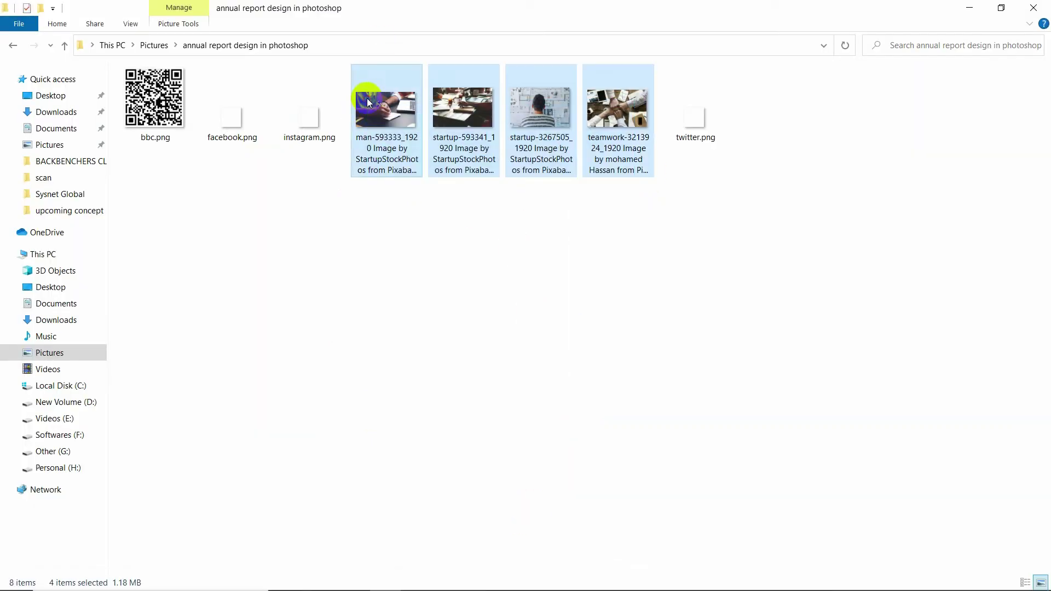
left_click_drag(456, 22, 734, 202)
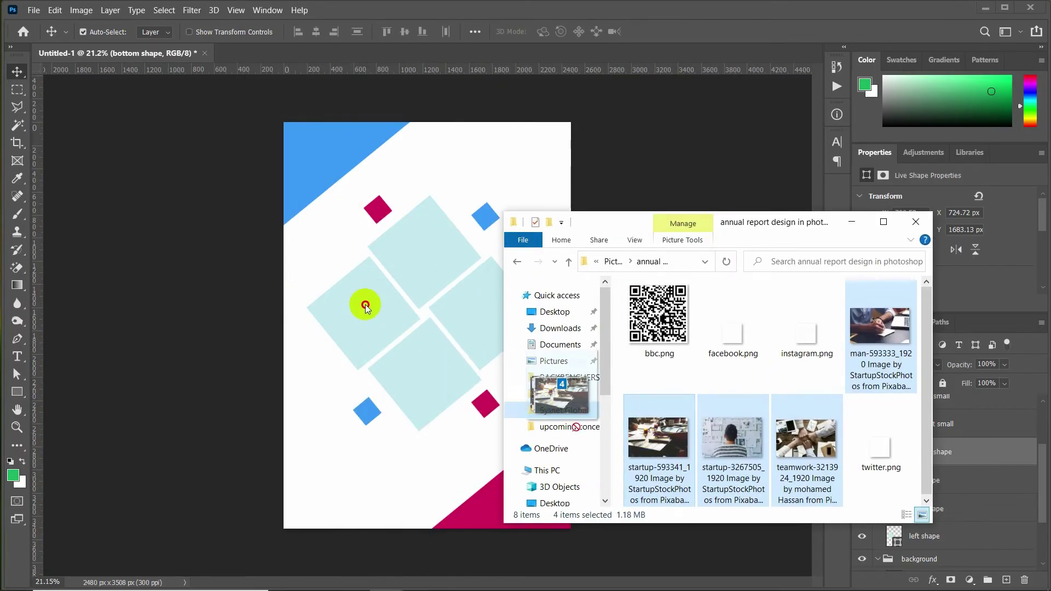
left_click_drag(429, 279, 499, 430)
left_click(659, 31)
left_click(659, 31)
left_click(659, 31)
left_click(658, 31)
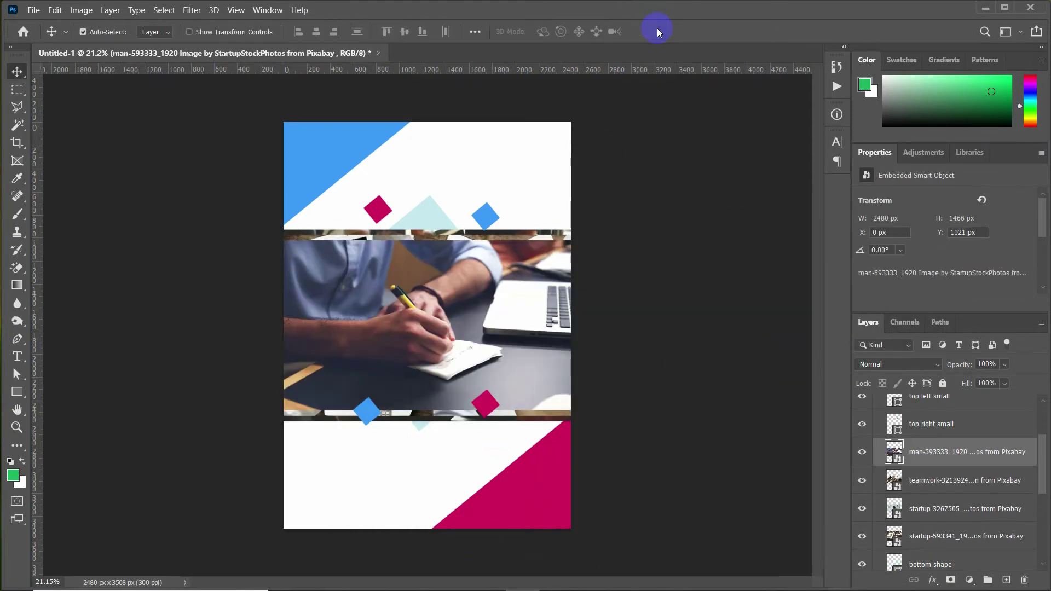
Spread the photos apart, with the teamwork photo in the page's upper part and the man-593333 photo in the lower part
scroll(994, 457, "up", 4)
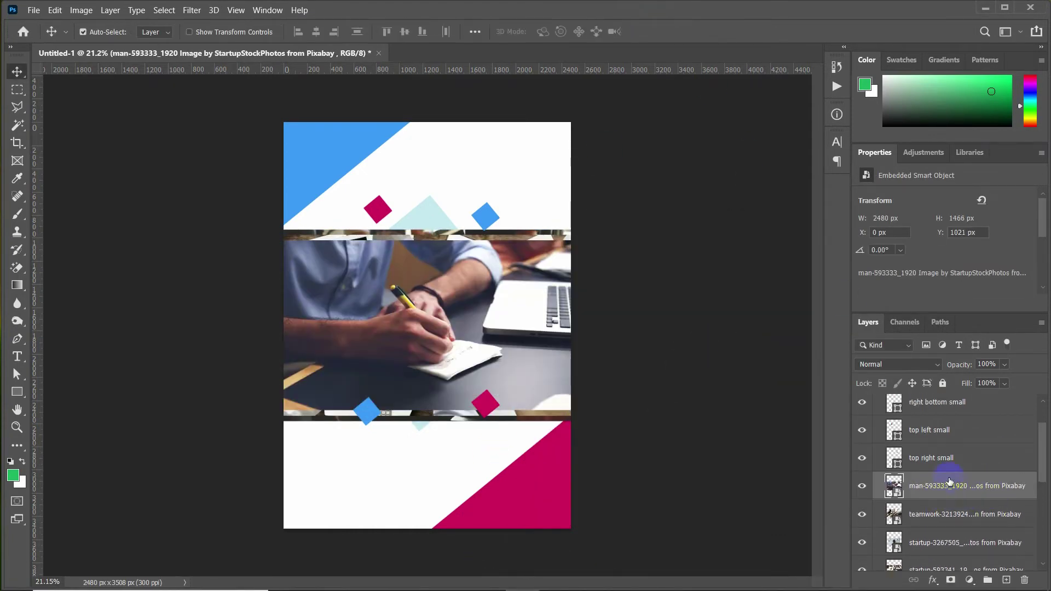
scroll(952, 495, "down", 4)
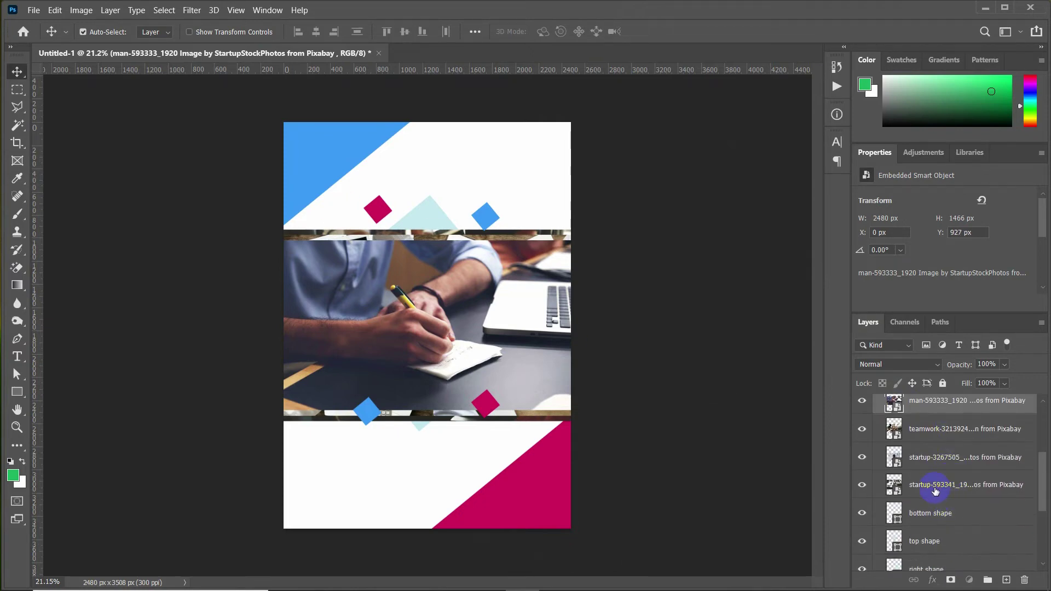
left_click(931, 485)
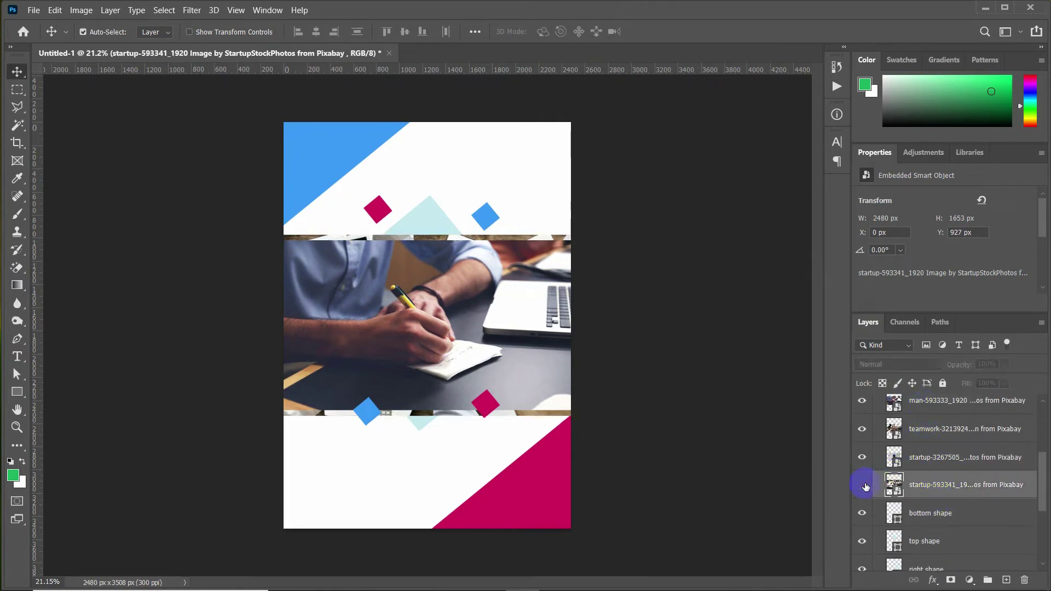
left_click_drag(427, 329, 425, 181)
left_click(430, 320)
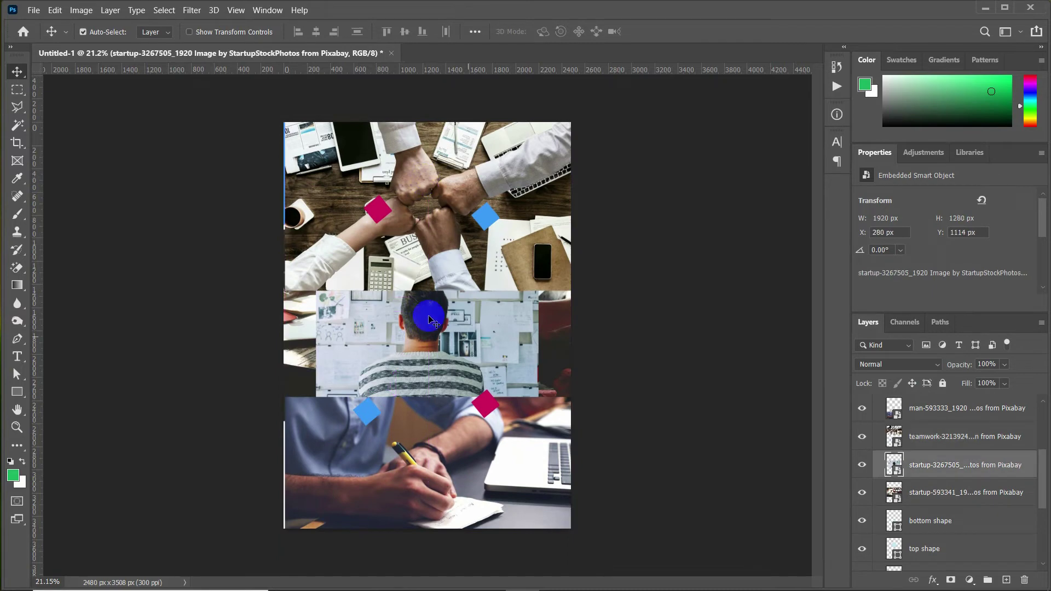
Reorder the photo layers: startup-3267505 directly above top shape, teamwork-3213924 above right shape, and man-593333 above left shape
left_click_drag(964, 467, 931, 514)
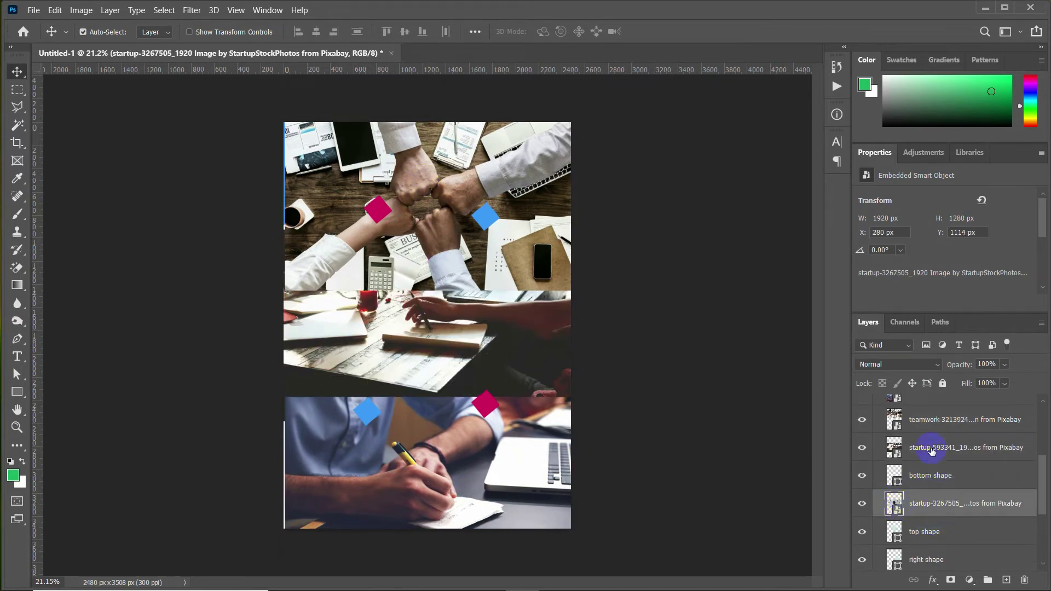
left_click(932, 452)
scroll(934, 432, "up", 1)
left_click_drag(933, 418, 932, 531)
scroll(931, 528, "up", 2)
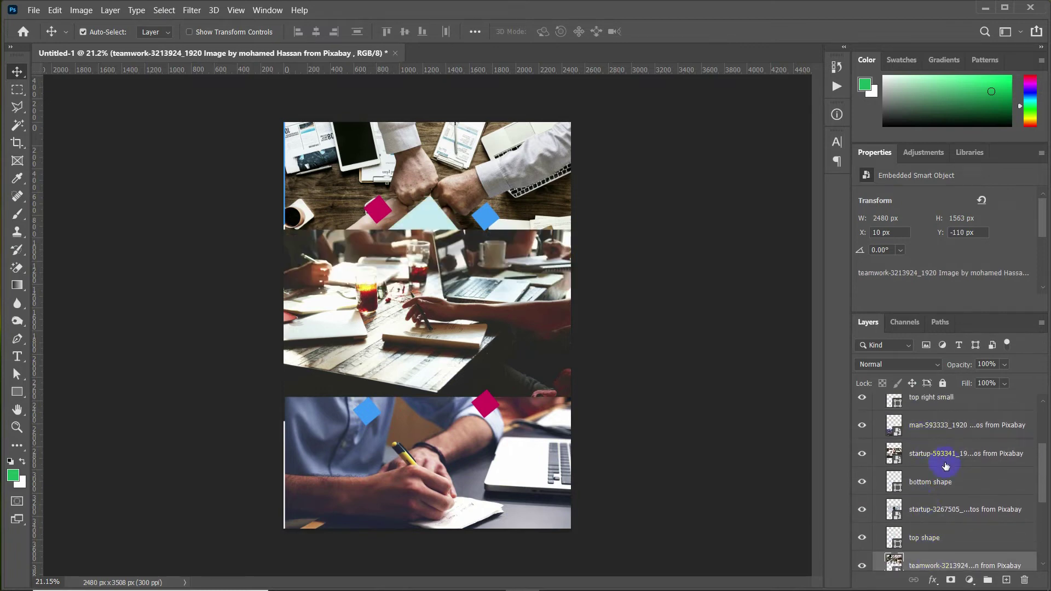
scroll(945, 466, "up", 1)
left_click_drag(944, 446, 920, 498)
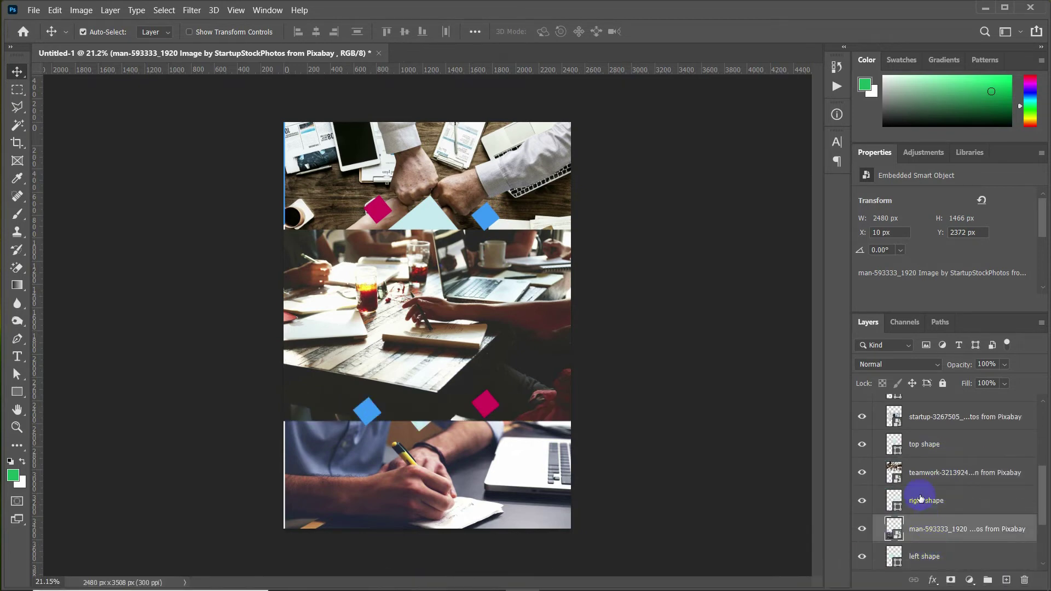
Create clipping masks that clip the startup-593341 photo to bottom shape and the startup-3267505 photo to top shape
scroll(902, 447, "up", 4)
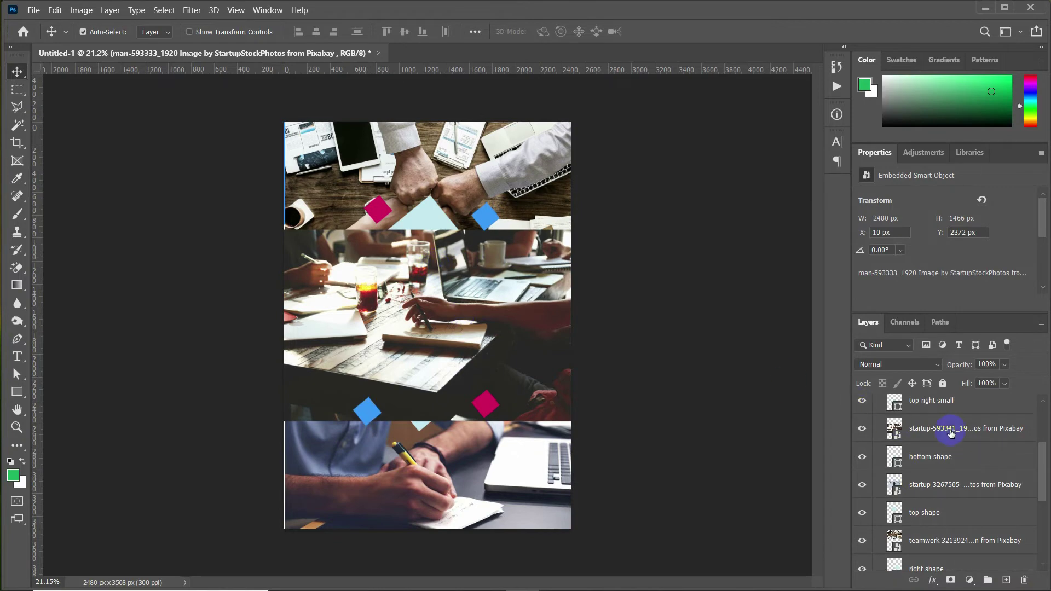
right_click(951, 433)
left_click(784, 310)
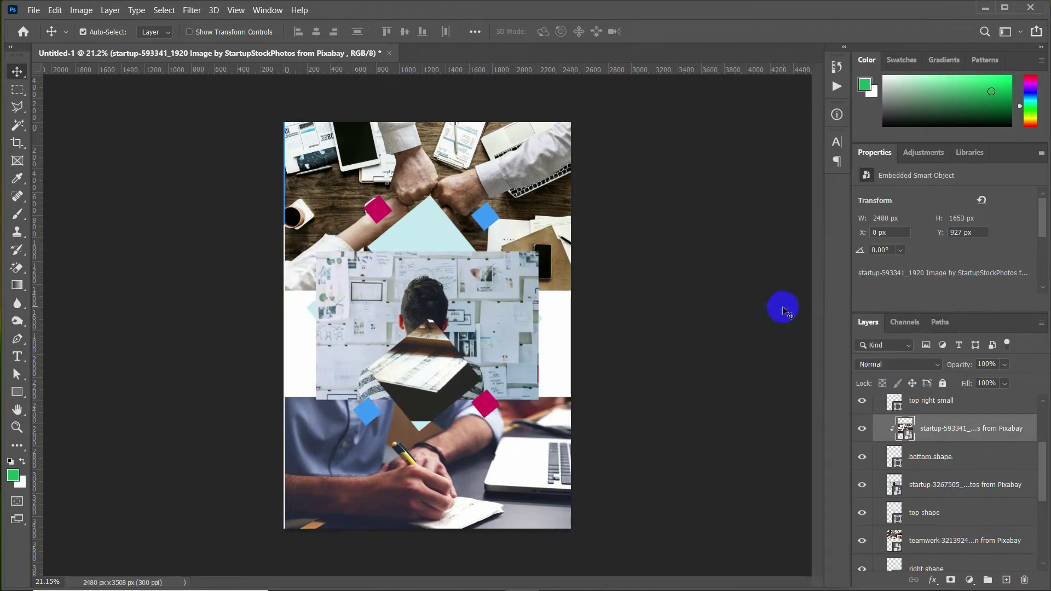
right_click(927, 486)
left_click(774, 305)
Create clipping masks that clip the teamwork-3213924 photo to right shape and the man-593333 photo to left shape
scroll(896, 445, "down", 2)
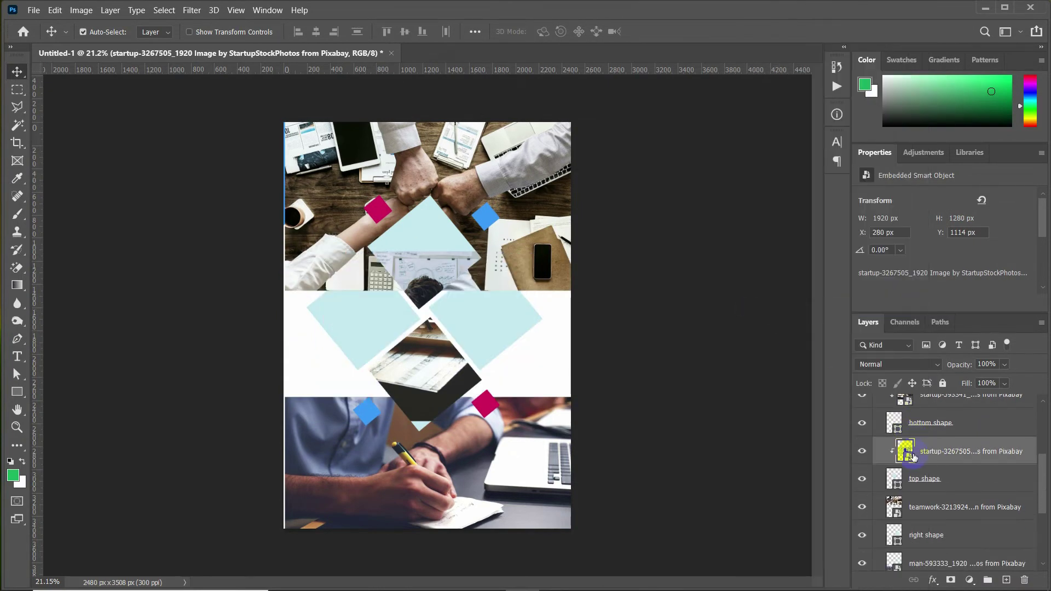
left_click(929, 492)
right_click(929, 492)
left_click(774, 305)
scroll(929, 492, "down", 1)
right_click(942, 529)
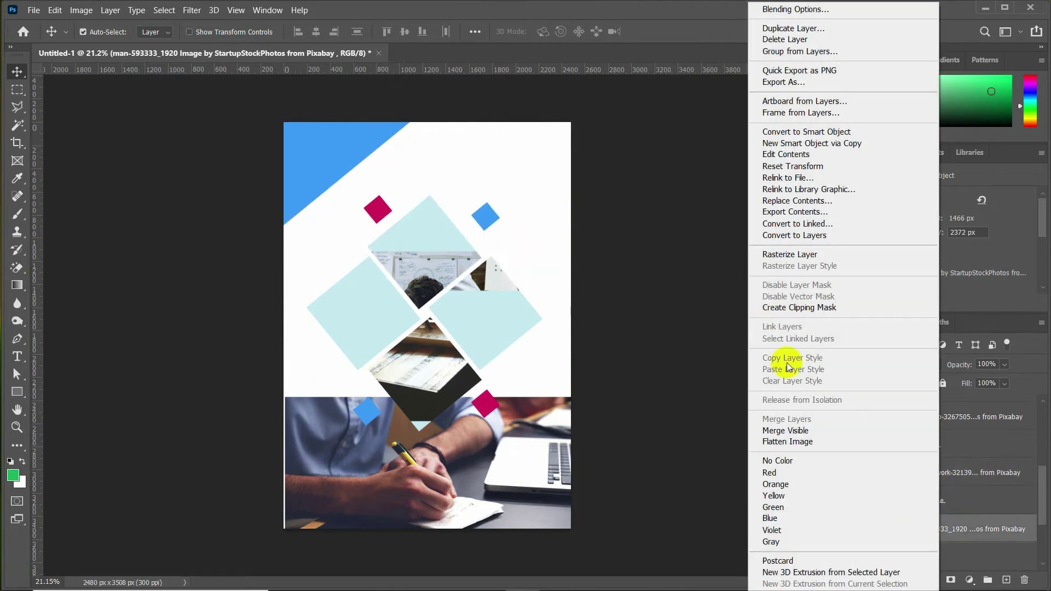
left_click(783, 310)
Scale down the man-593333 photo and position it so that it covers the left diamond frame
left_click(914, 475)
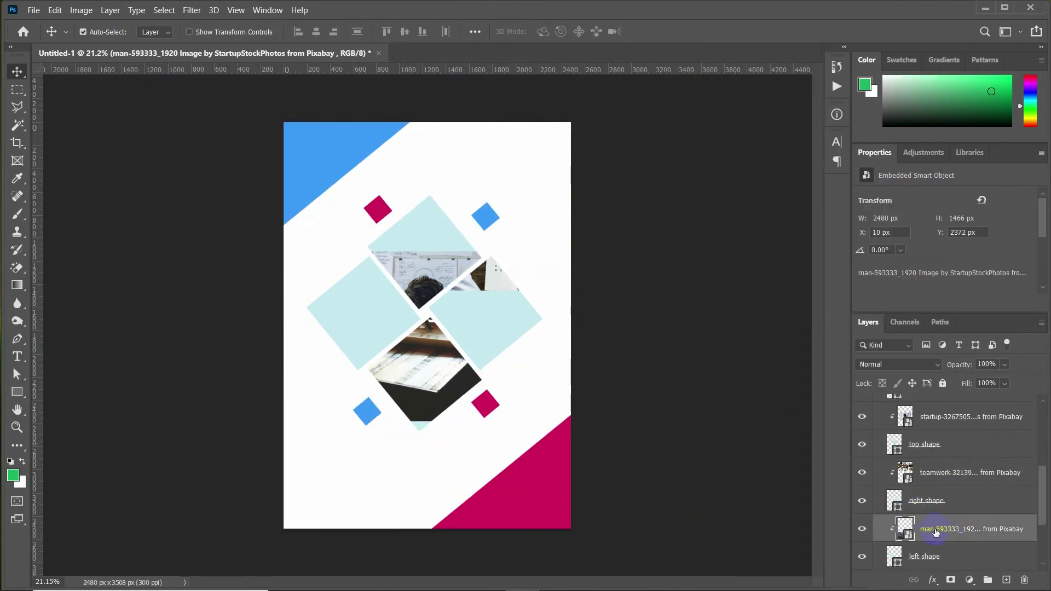
key("ctrl+t")
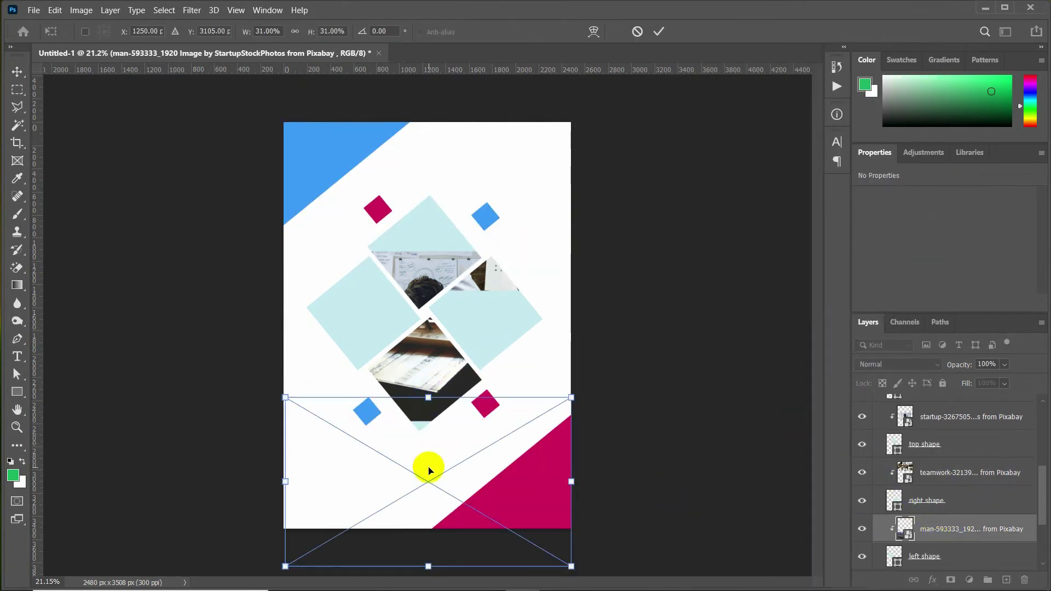
left_click_drag(426, 469, 427, 319)
left_click_drag(569, 418, 439, 370)
mouse_move(296, 314)
left_mouse_down()
mouse_move(293, 305)
mouse_move(307, 311)
left_mouse_up()
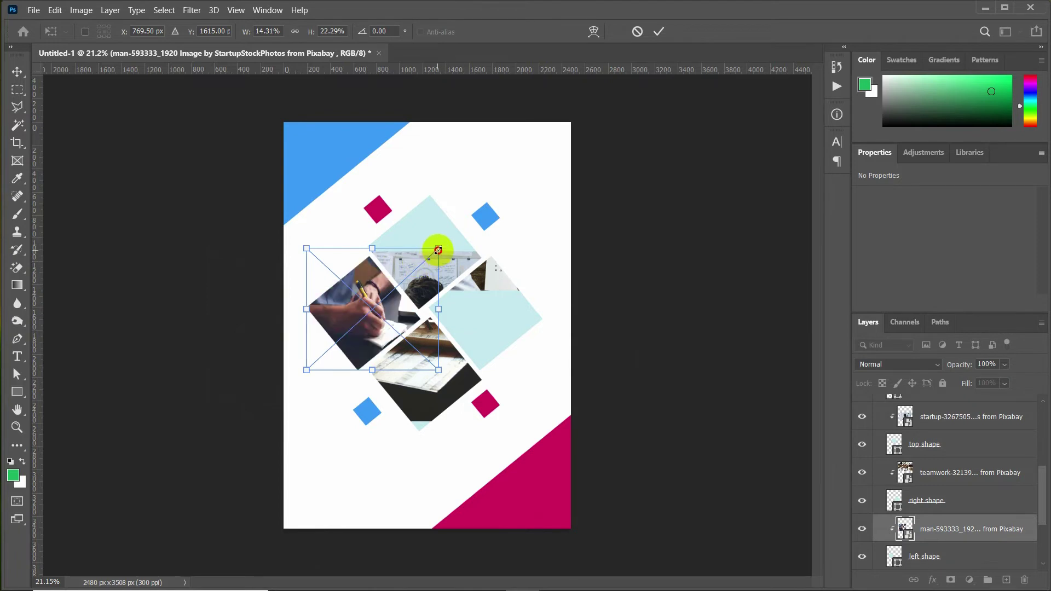
left_click_drag(436, 246, 428, 259)
key("Return")
Scale the teamwork-3213924 photo to about 1018 × 985 px and position it over the right diamond frame
left_click(931, 473)
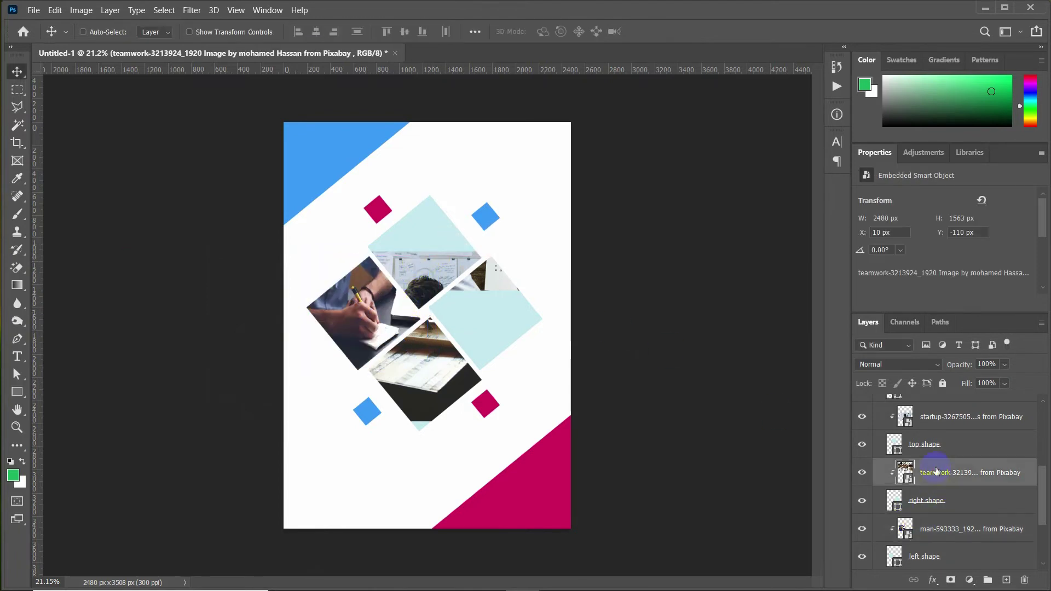
key("ctrl+t")
left_click_drag(285, 109, 367, 186)
left_click_drag(569, 238, 510, 351)
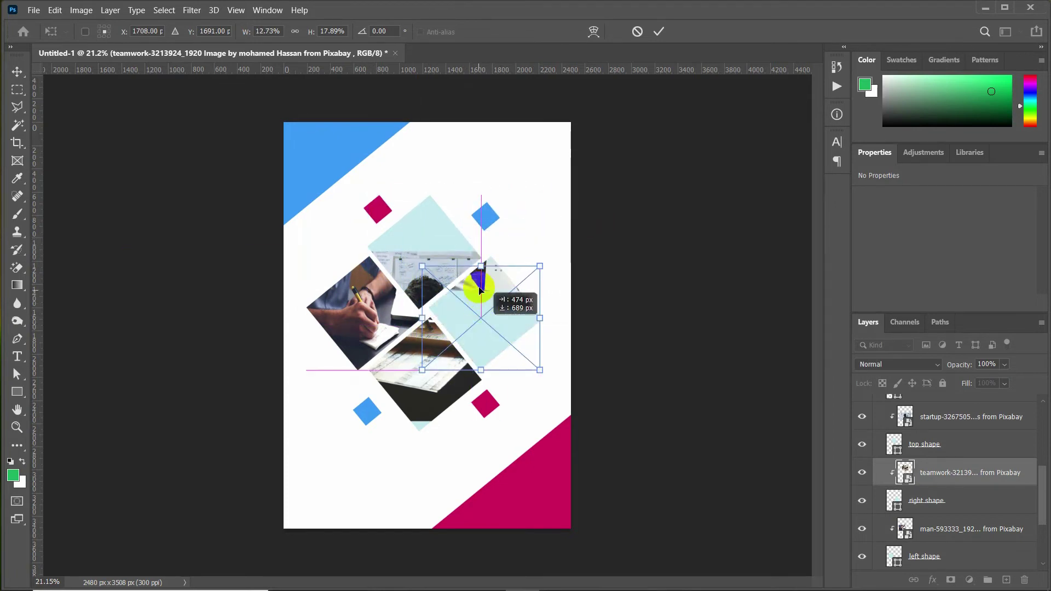
mouse_move(481, 265)
left_mouse_down()
mouse_move(481, 243)
mouse_move(482, 254)
left_mouse_up()
left_click(658, 31)
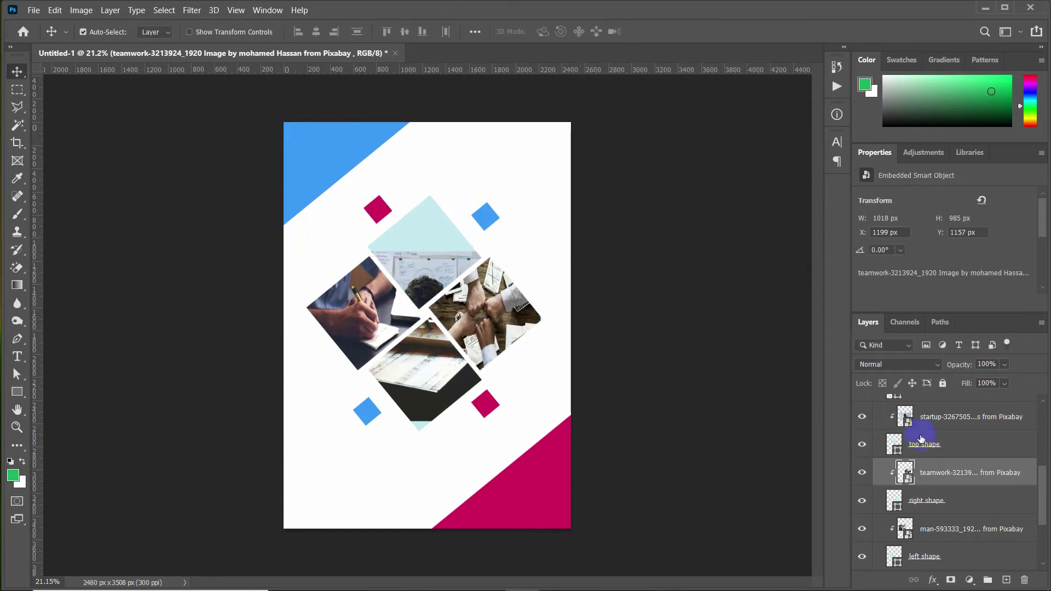
Scale the startup-3267505 photo to about 1269 × 1020 px and position it over the top diamond frame
left_click(937, 428)
scroll(937, 432, "up", 2)
key("ctrl+t")
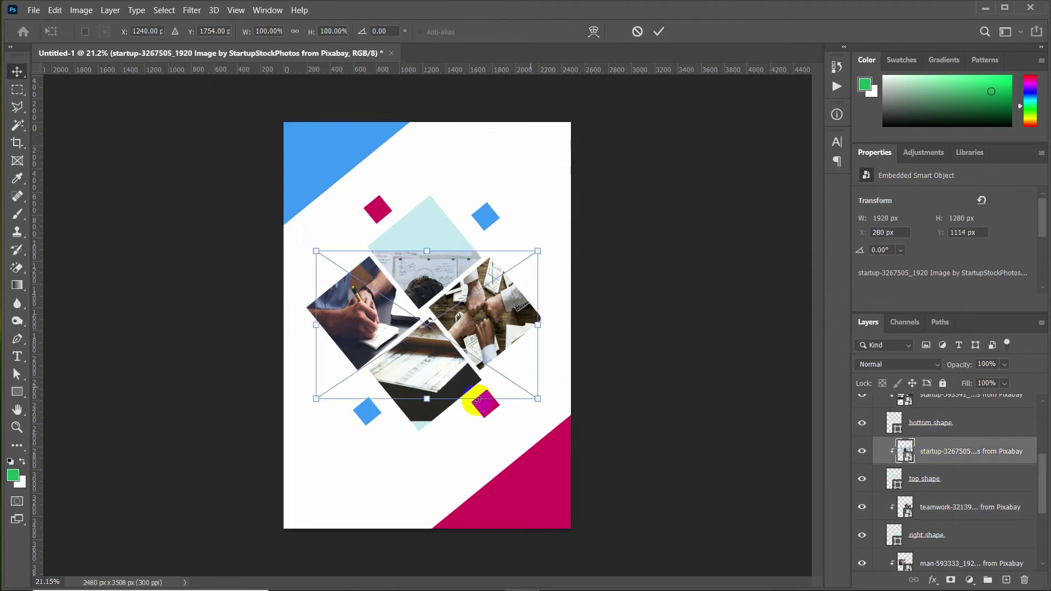
left_click_drag(417, 290, 419, 235)
left_click_drag(318, 342, 367, 309)
left_click_drag(540, 309, 499, 312)
left_click_drag(368, 245, 353, 253)
left_click(655, 34)
Scale the startup-593341 photo to about 1053 × 937 px and position it over the bottom diamond frame
scroll(969, 471, "up", 1)
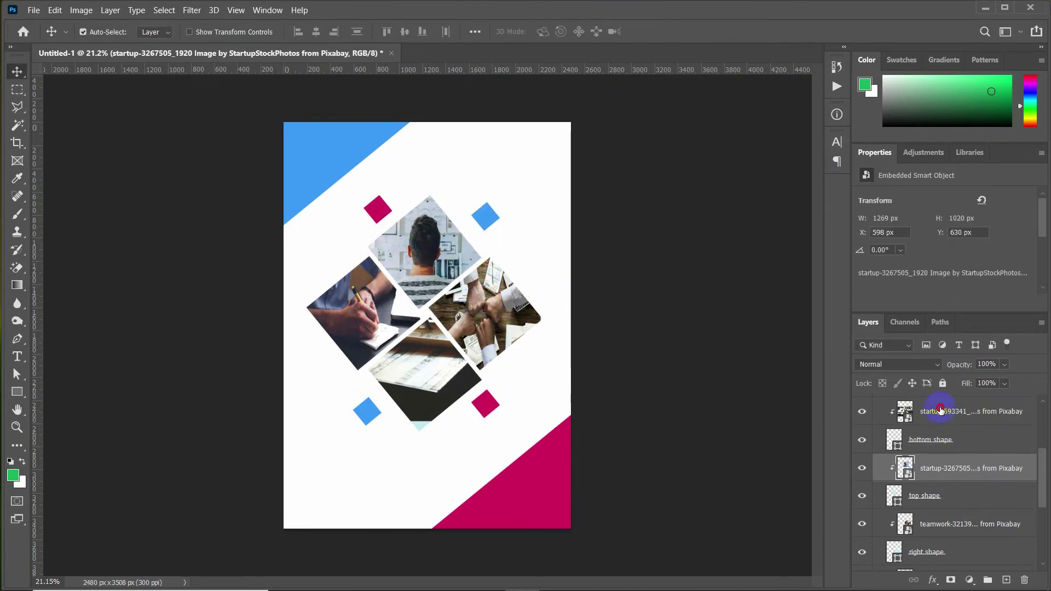
left_click(936, 411)
key("ctrl+t")
left_click_drag(568, 270, 504, 270)
left_click_drag(504, 229, 485, 313)
left_click_drag(290, 316, 364, 317)
left_click_drag(427, 423, 426, 429)
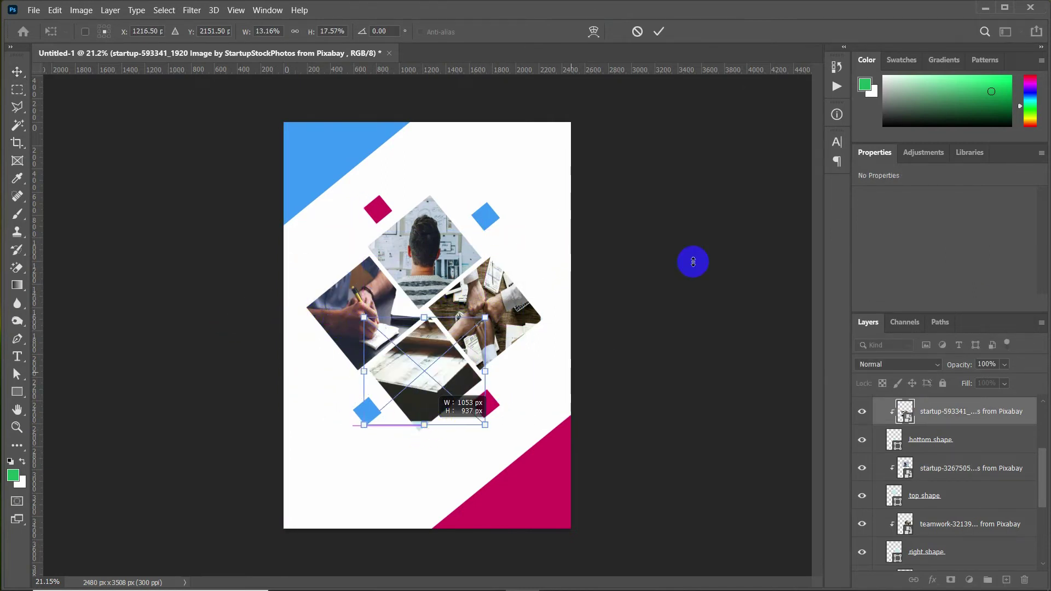
left_click(659, 31)
Collapse the center layer group
scroll(487, 369, "up", 1)
scroll(974, 460, "up", 3)
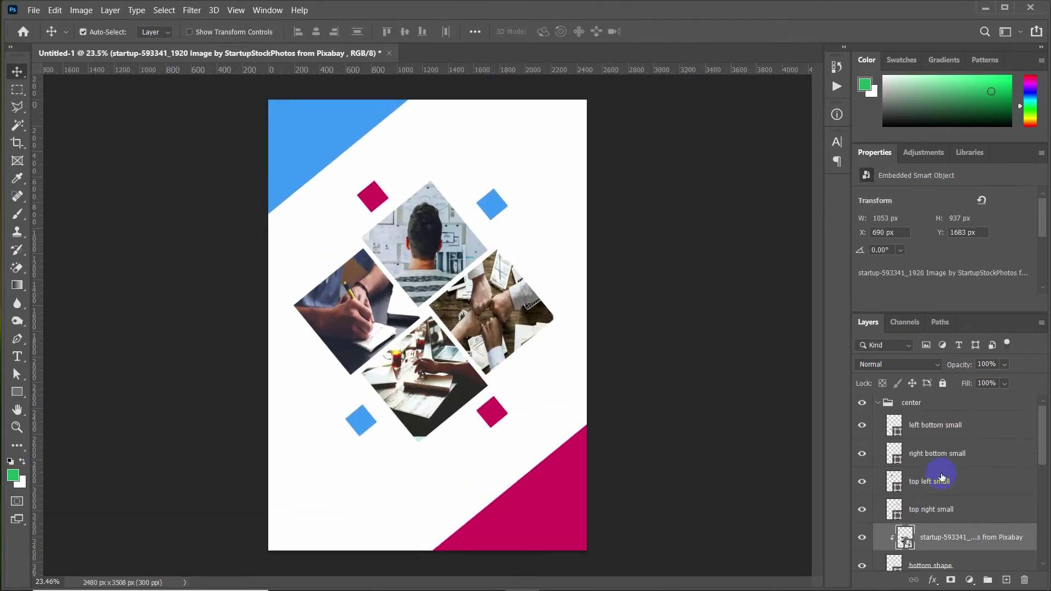
left_click(877, 403)
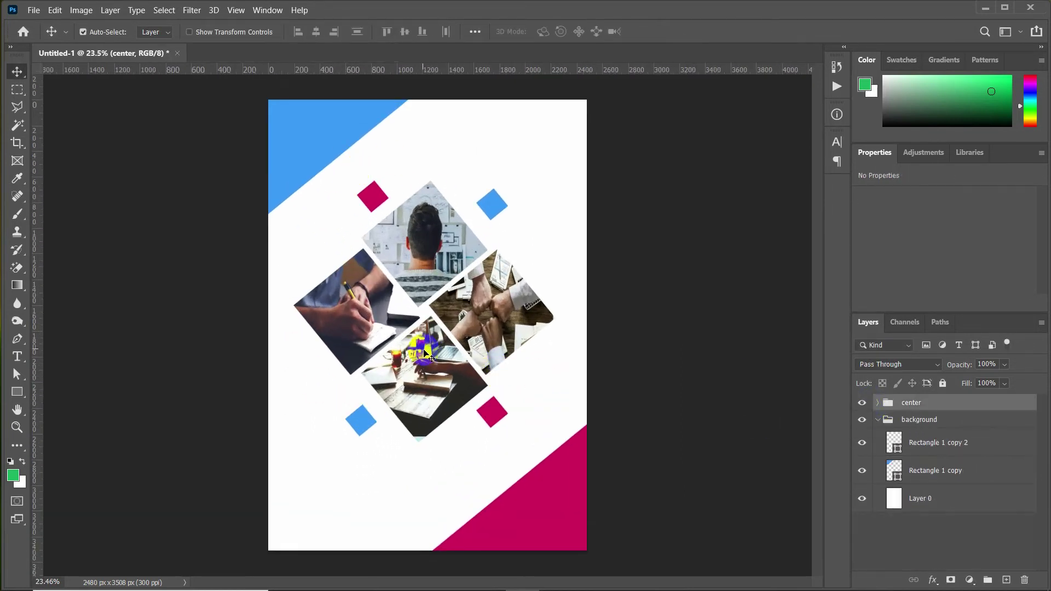
Add a drop shadow to the center group with 80% opacity and a 135° angle, adjusting its distance and size
left_click(936, 577)
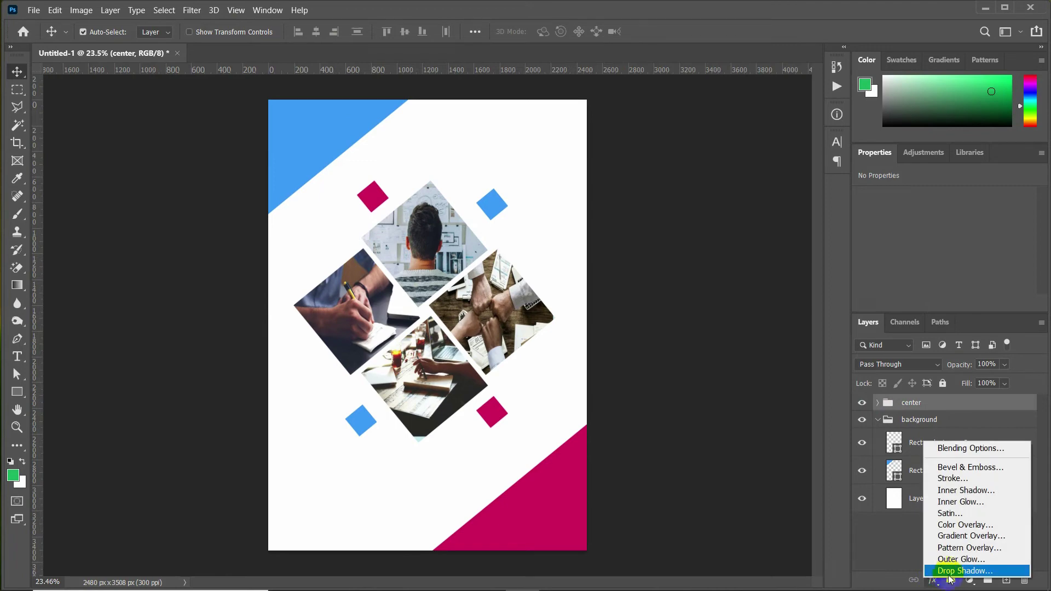
left_click(951, 579)
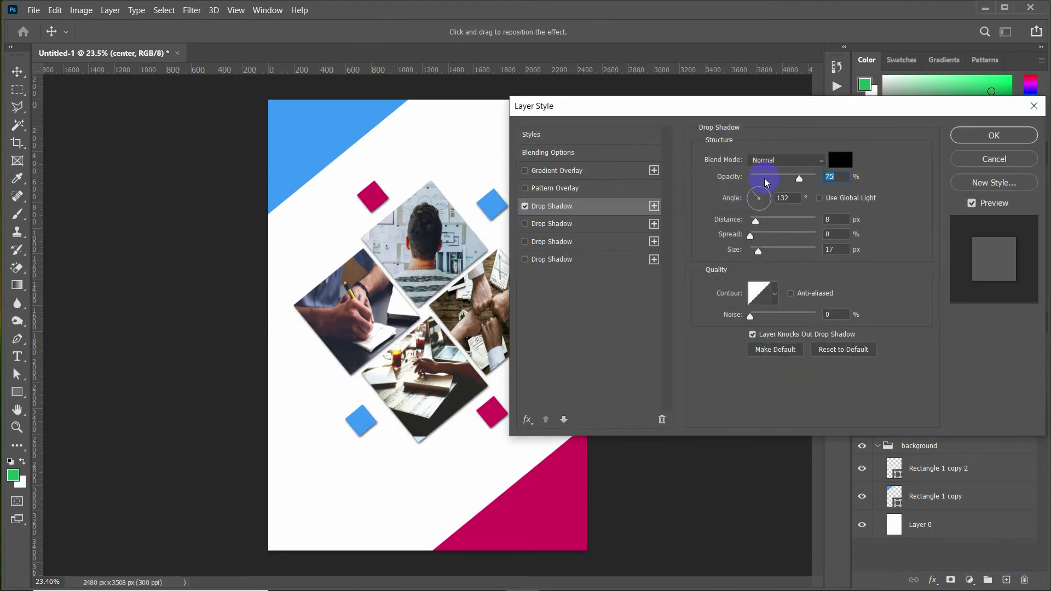
left_click_drag(771, 114, 811, 119)
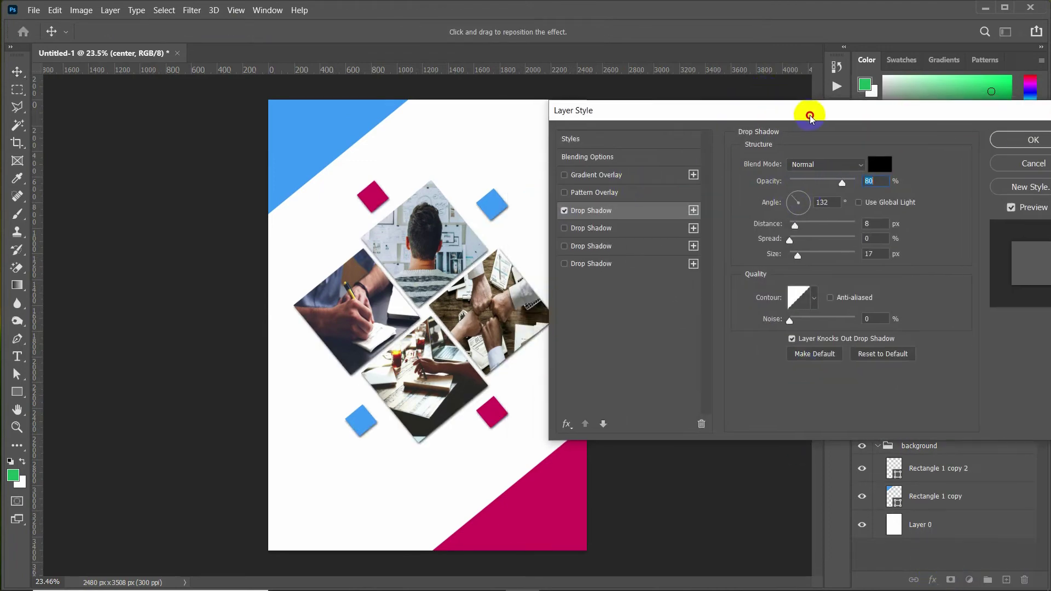
left_click_drag(790, 200, 796, 259)
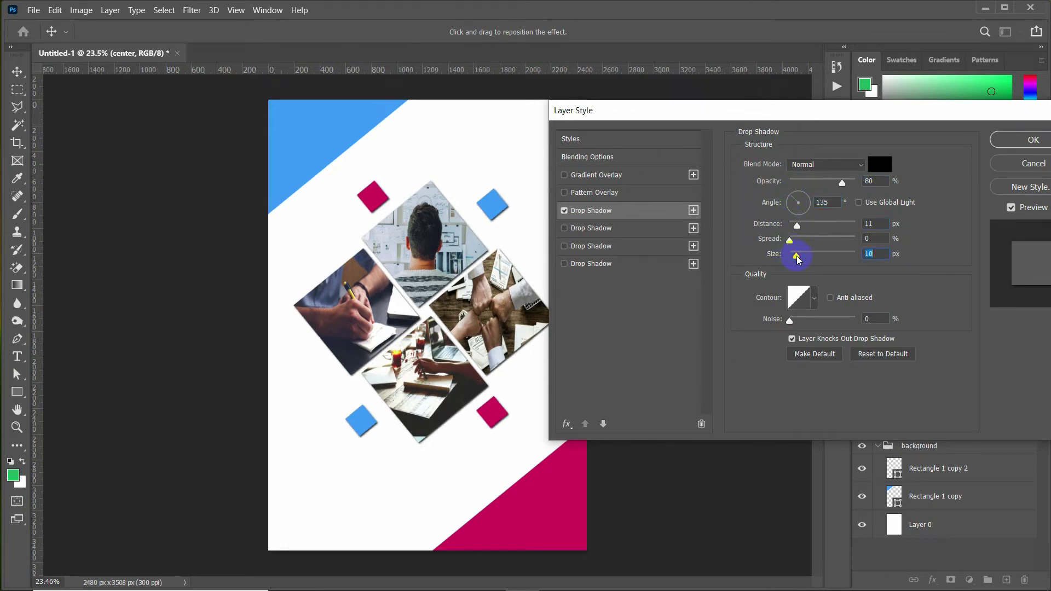
left_click_drag(757, 111, 755, 197)
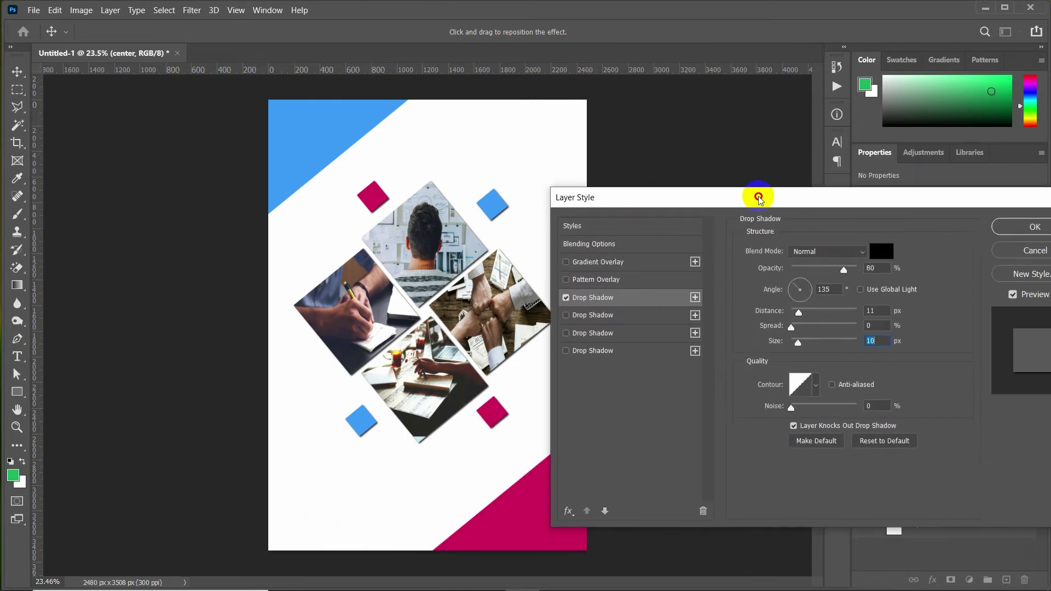
left_click_drag(795, 342, 796, 310)
left_click(1002, 228)
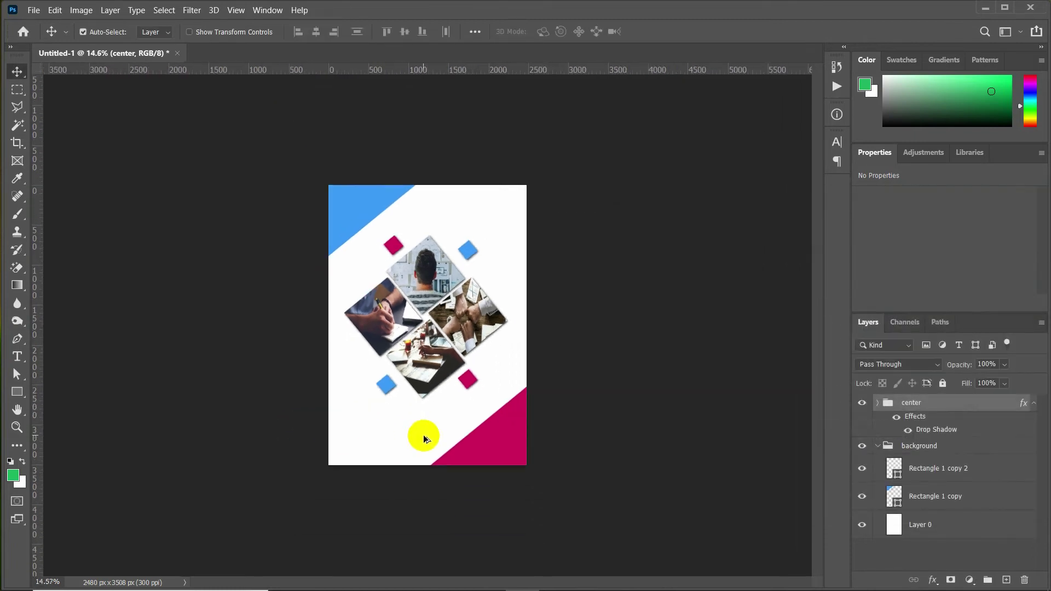
Nudge the top shape diamond frame upward to Y 595 px to widen the gap below it
left_click(419, 395)
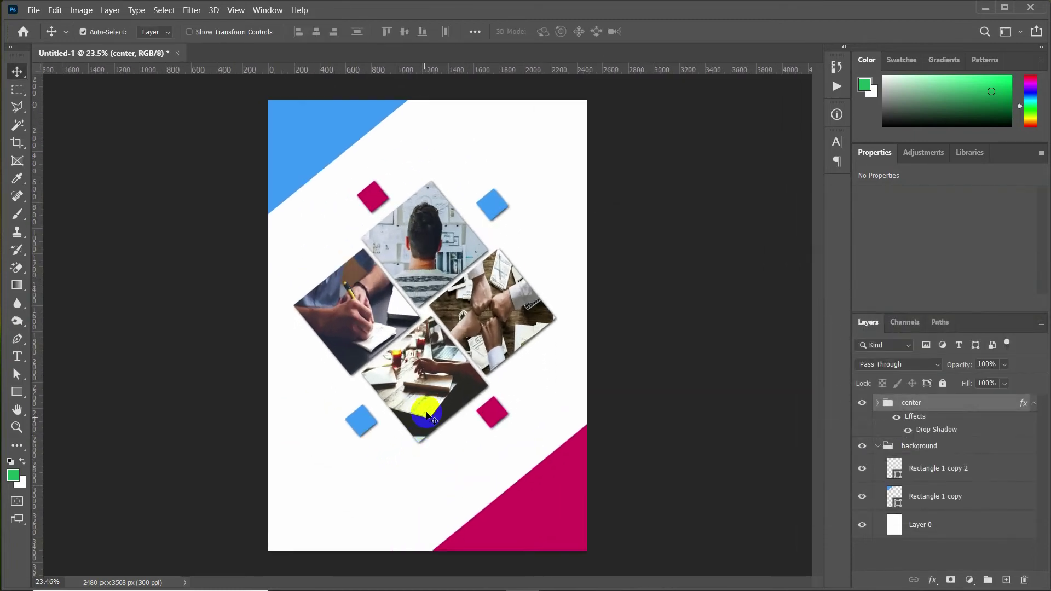
left_click(521, 409)
left_click(509, 334)
left_click(469, 344)
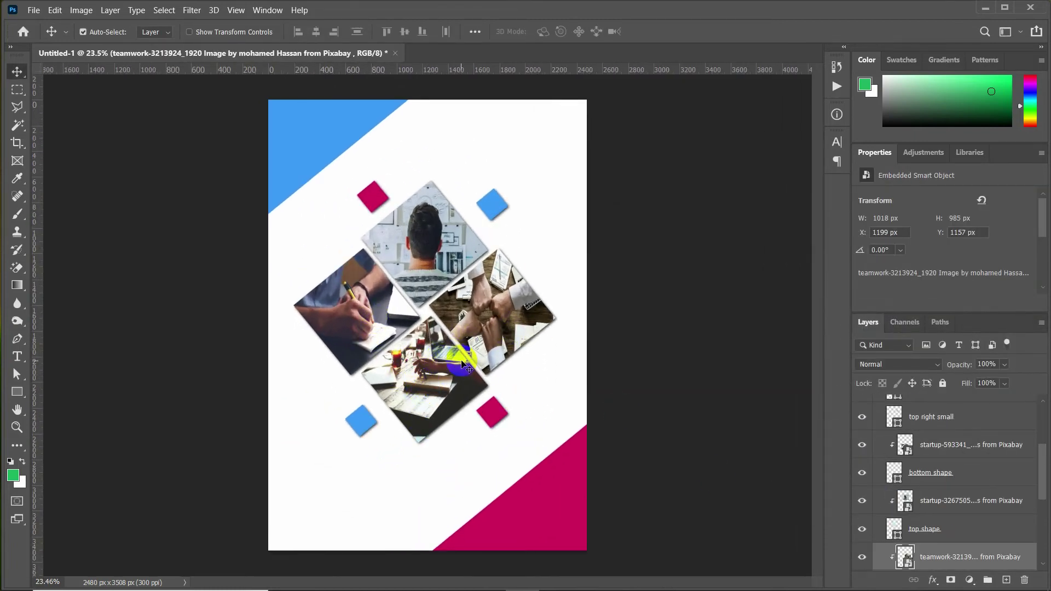
left_click(925, 529)
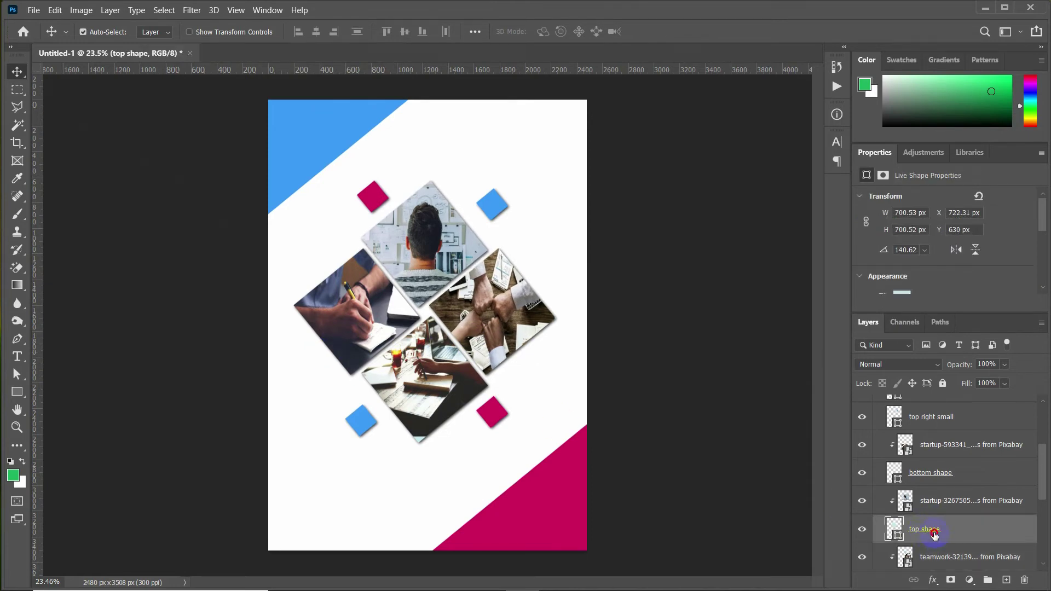
key("shift+Up")
key("shift+Up")
key("shift+Up")
Nudge the right shape diamond frame outward to X 1274.25 px
scroll(935, 536, "down", 3)
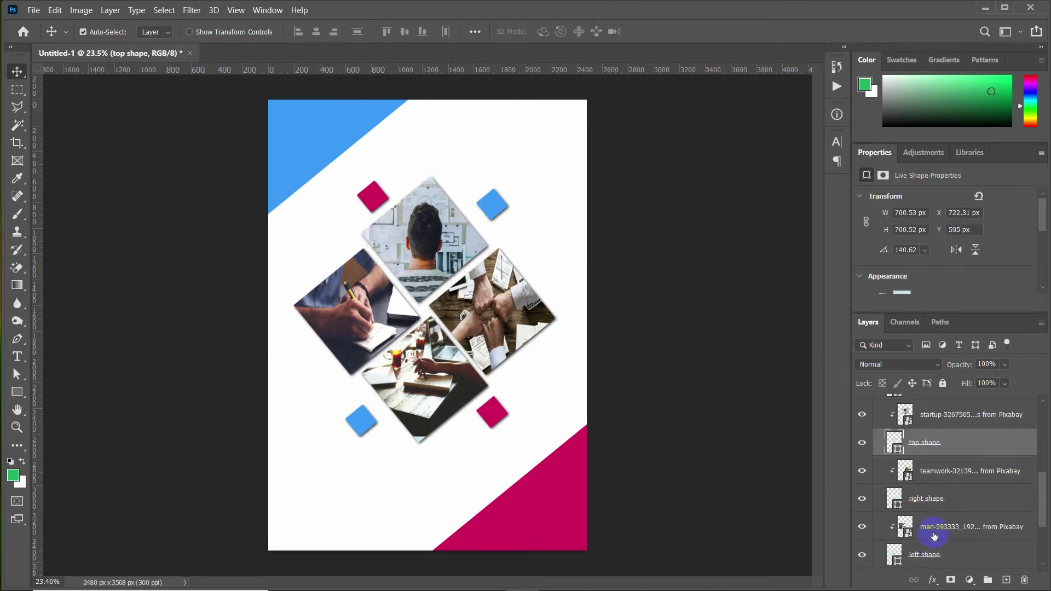
left_click(924, 498)
key("shift+Right")
key("shift+Right")
key("shift+Right")
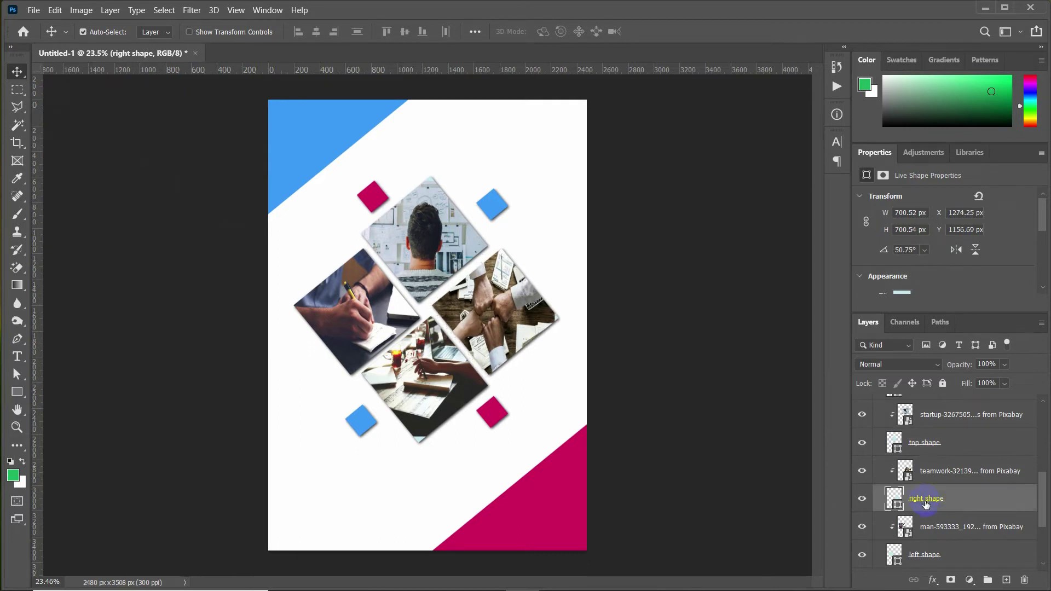
Nudge the left shape diamond frame outward to X 162 px
scroll(925, 504, "down", 2)
left_click(923, 512)
key("shift+Left")
key("shift+Left")
Nudge the bottom shape diamond frame to X 719.72 px and Y 1703.13 px, then deselect all layers
scroll(923, 513, "up", 5)
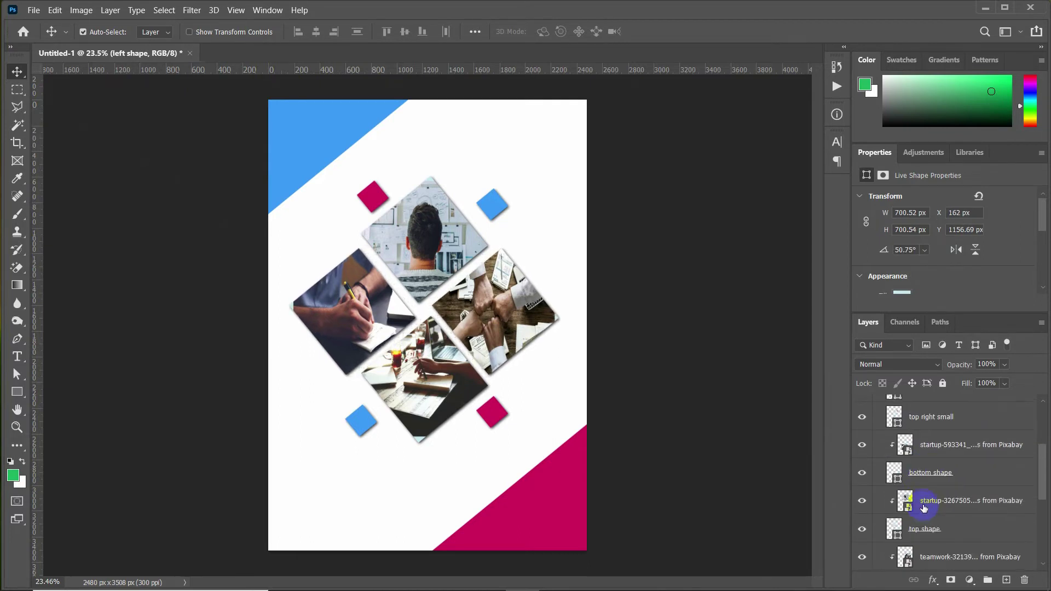
scroll(922, 474, "down", 4)
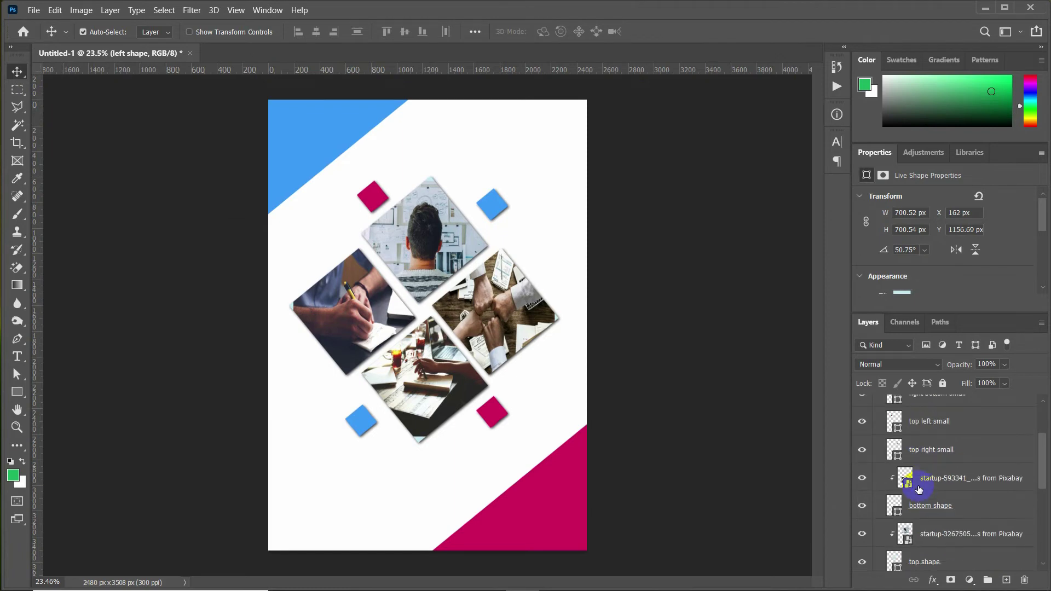
left_click(398, 401)
left_click(902, 510)
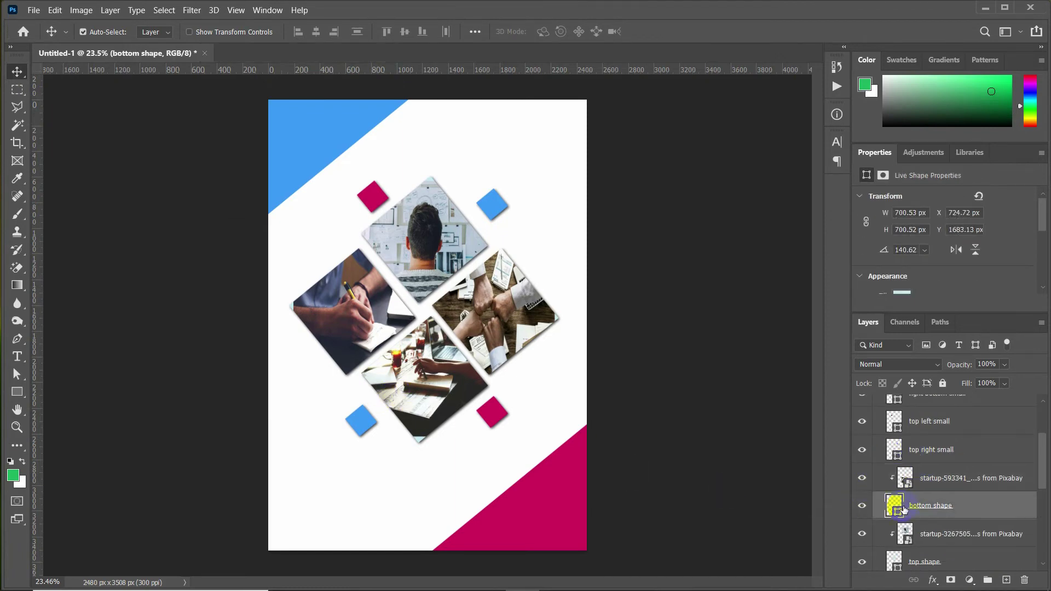
key("Down")
key("Down")
key("Down")
key("Down")
key("Down")
key("Down")
key("Down")
key("Down")
key("Down")
key("Down")
key("Down")
key("Down")
key("Down")
key("Down")
key("Down")
key("Down")
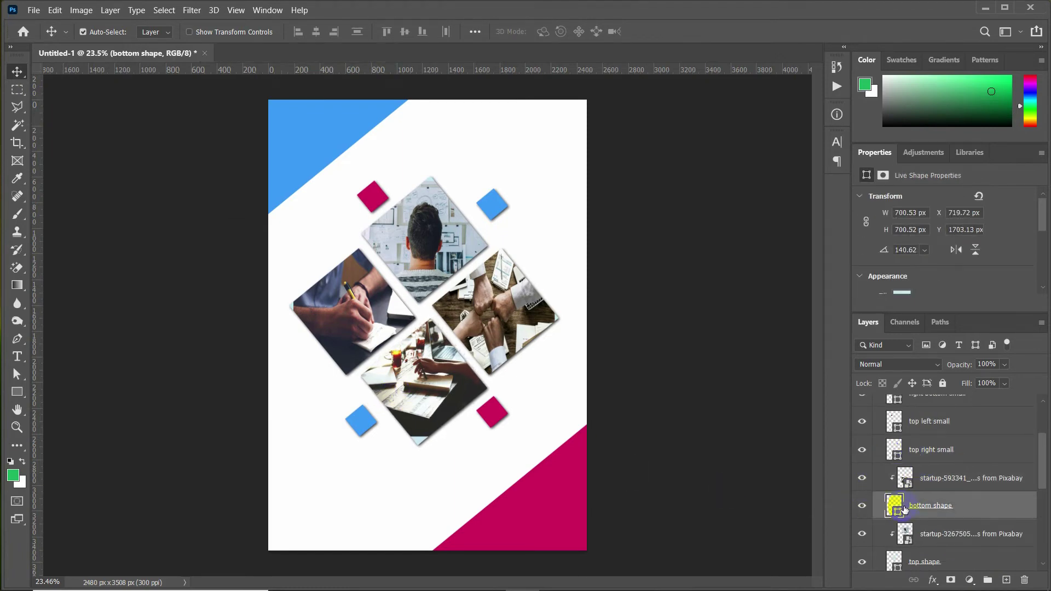
left_click(192, 192)
scroll(347, 288, "down", 3)
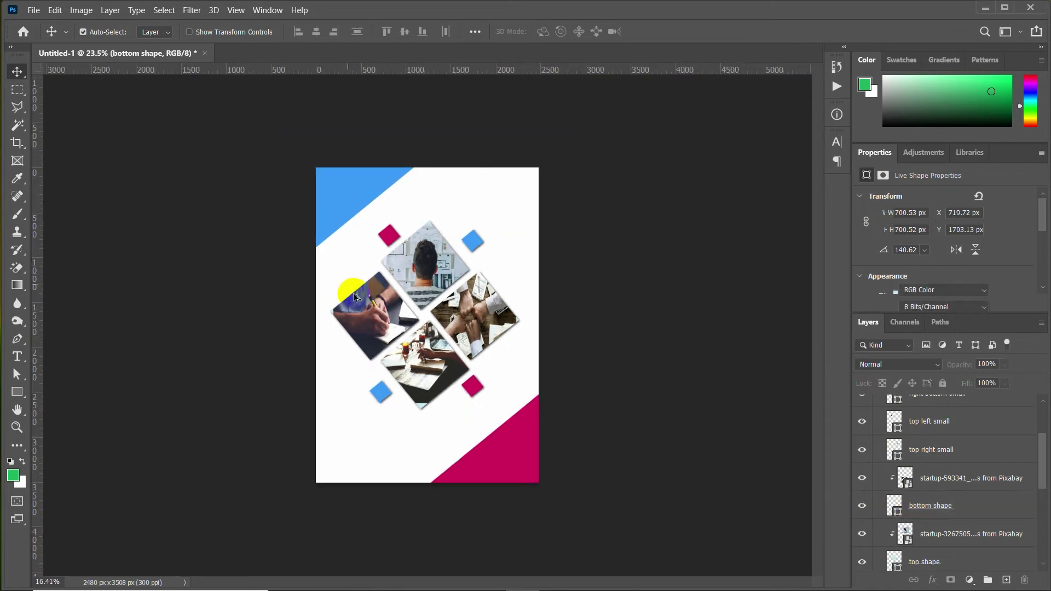
scroll(427, 390, "up", 1)
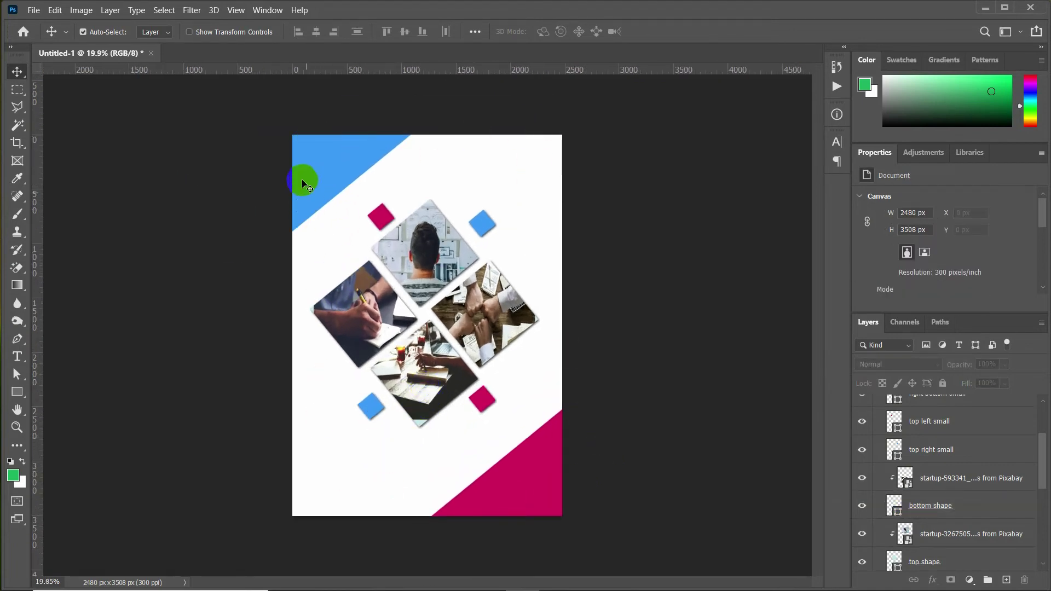
Convert the background group to a smart object and open its contents for editing
left_click(479, 475)
scroll(955, 538, "down", 1)
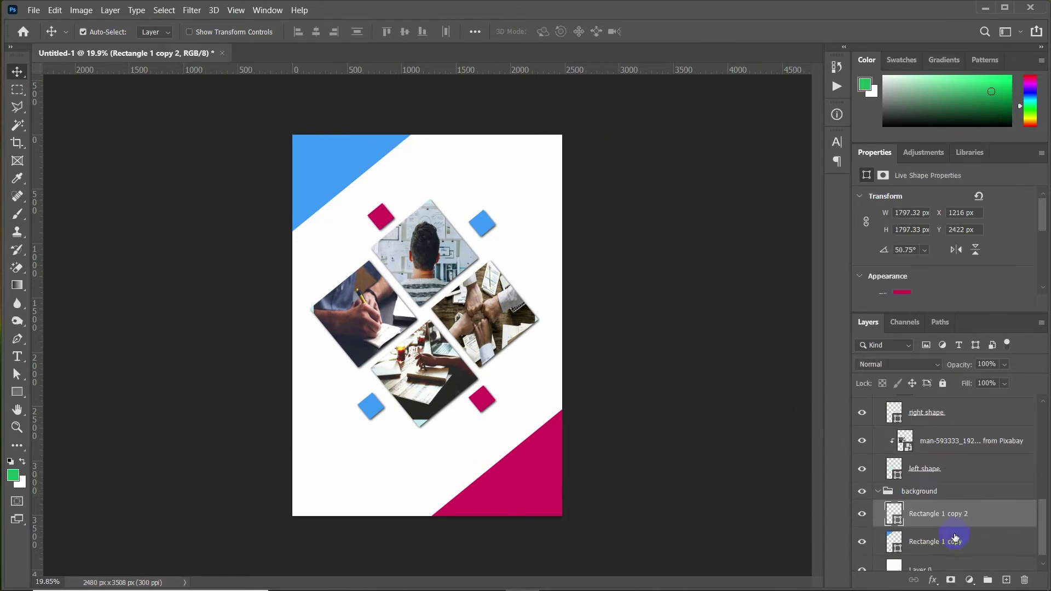
left_click(915, 492)
right_click(915, 493)
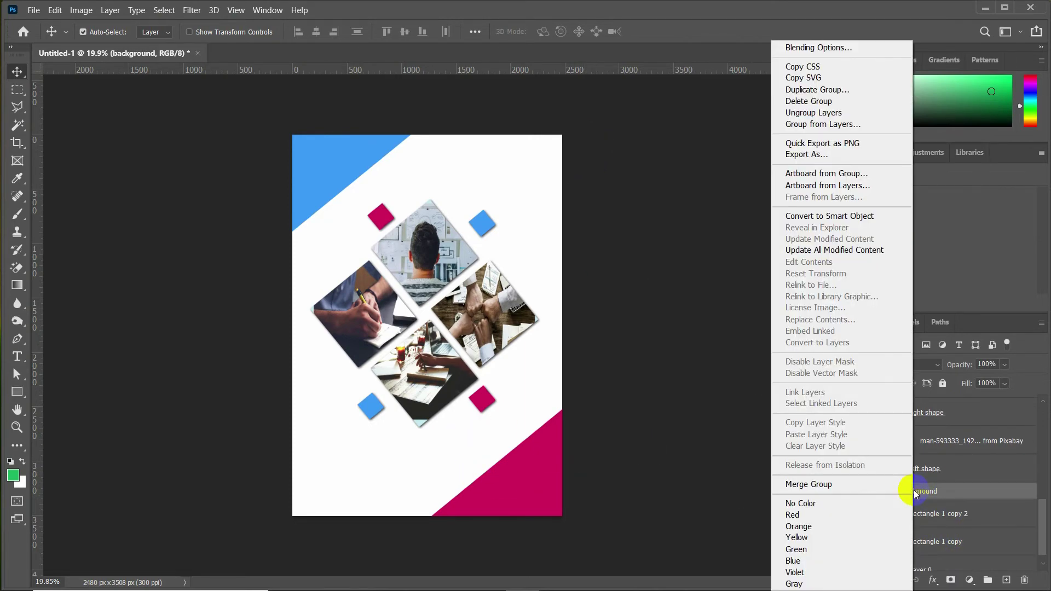
left_click(829, 217)
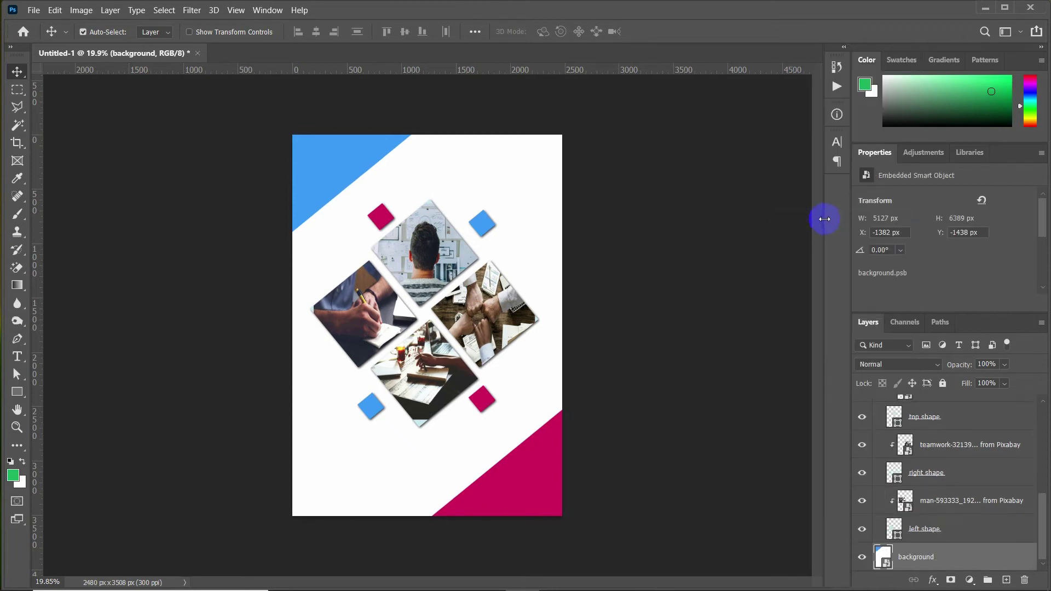
left_click(863, 499)
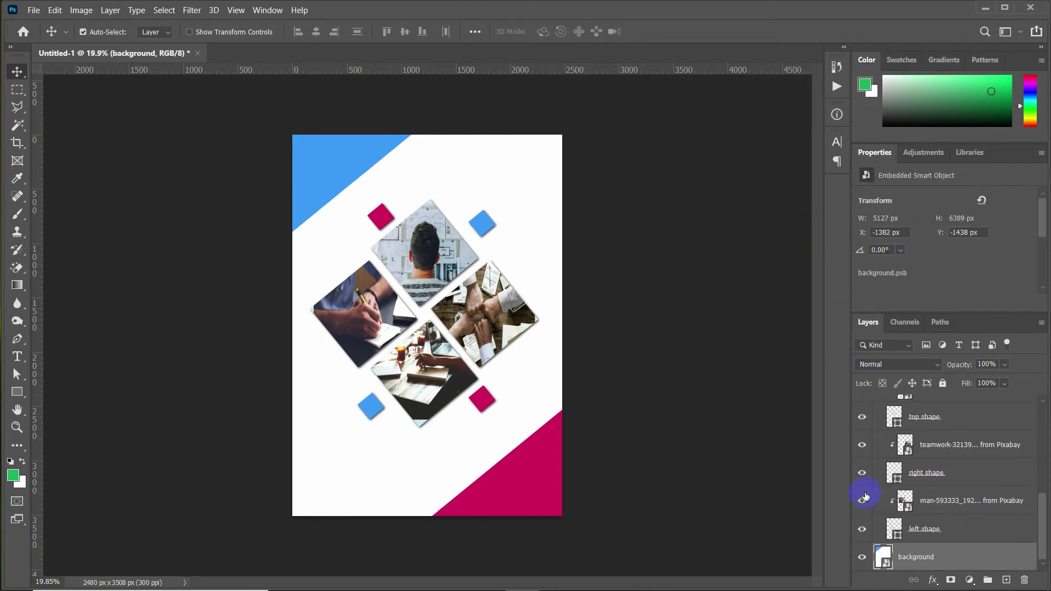
double_click(883, 557)
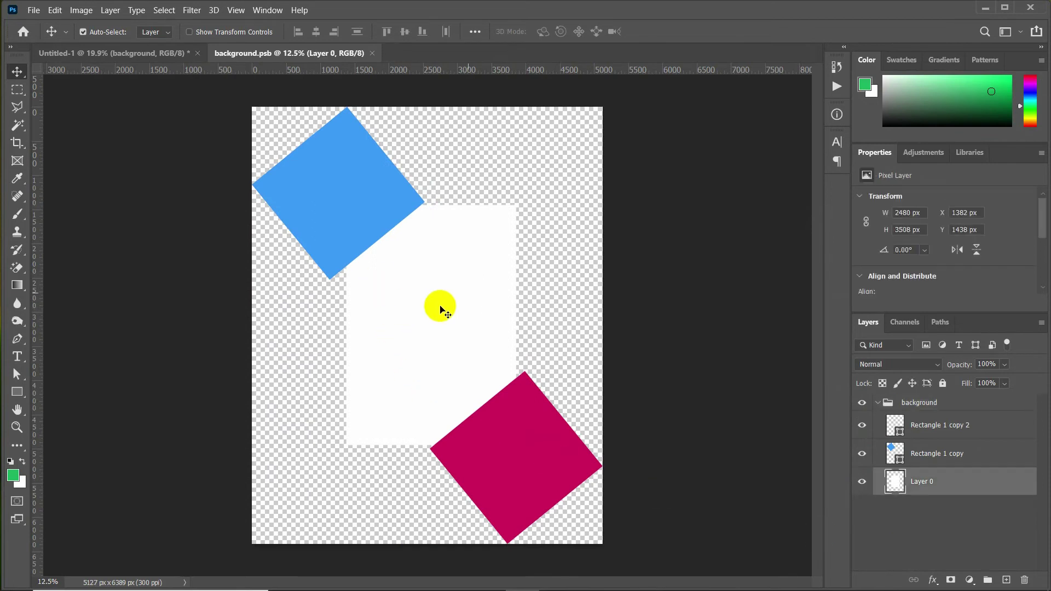
Add a gradient fill layer above Layer 0, running from the blue square's colour to the magenta square's colour, fully opaque at both ends
left_click(970, 581)
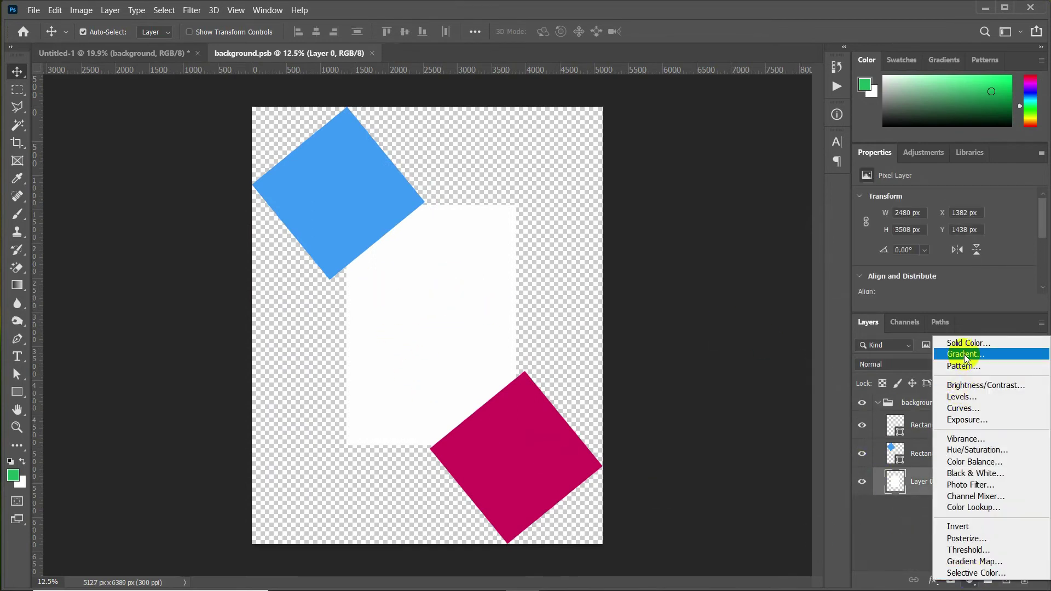
left_click(972, 354)
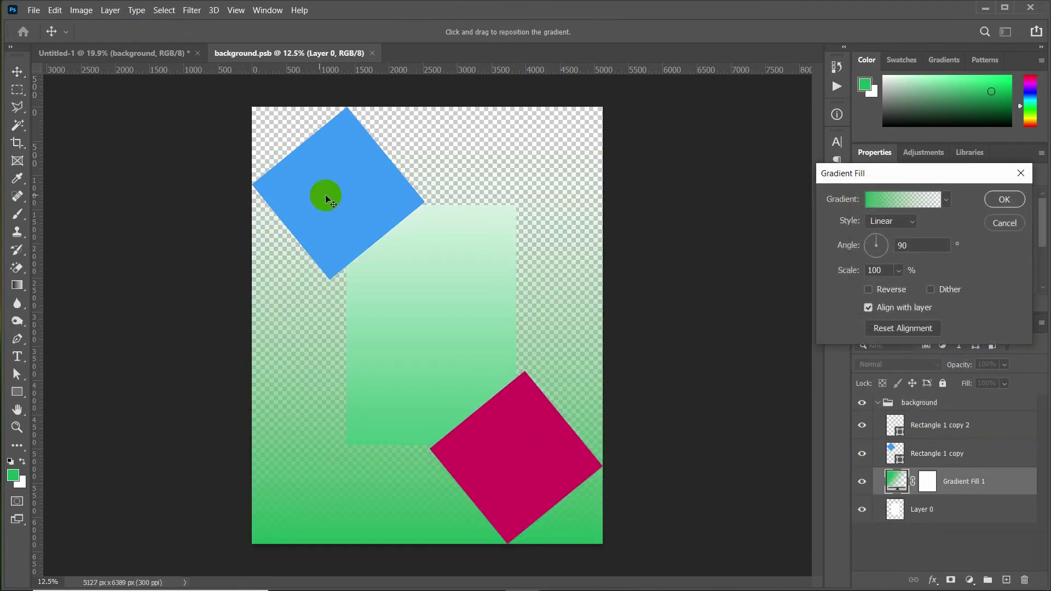
left_click(904, 201)
double_click(696, 426)
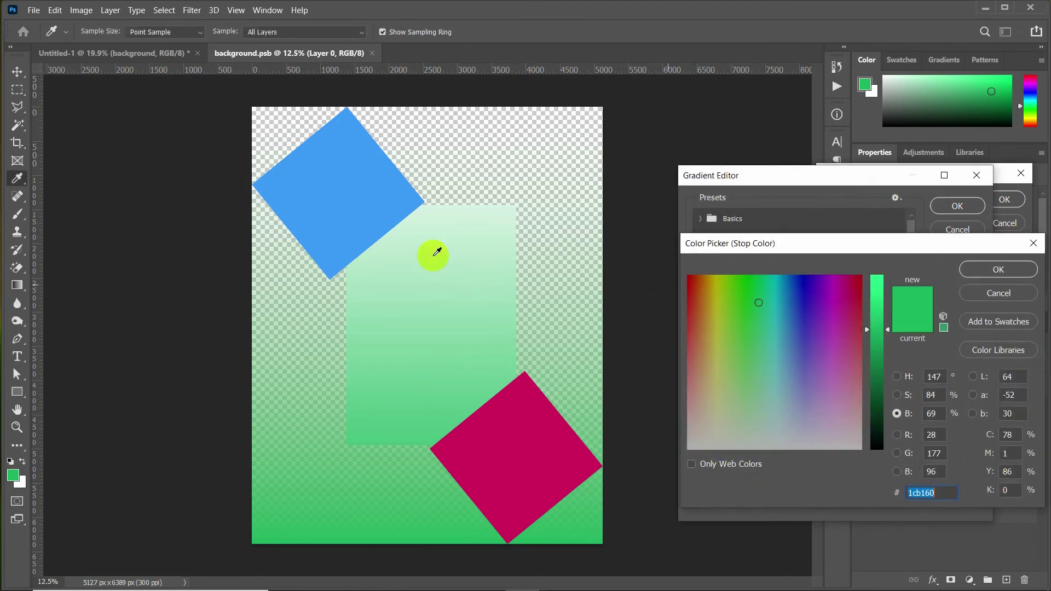
left_click(340, 191)
left_click(963, 268)
double_click(972, 426)
left_click(514, 459)
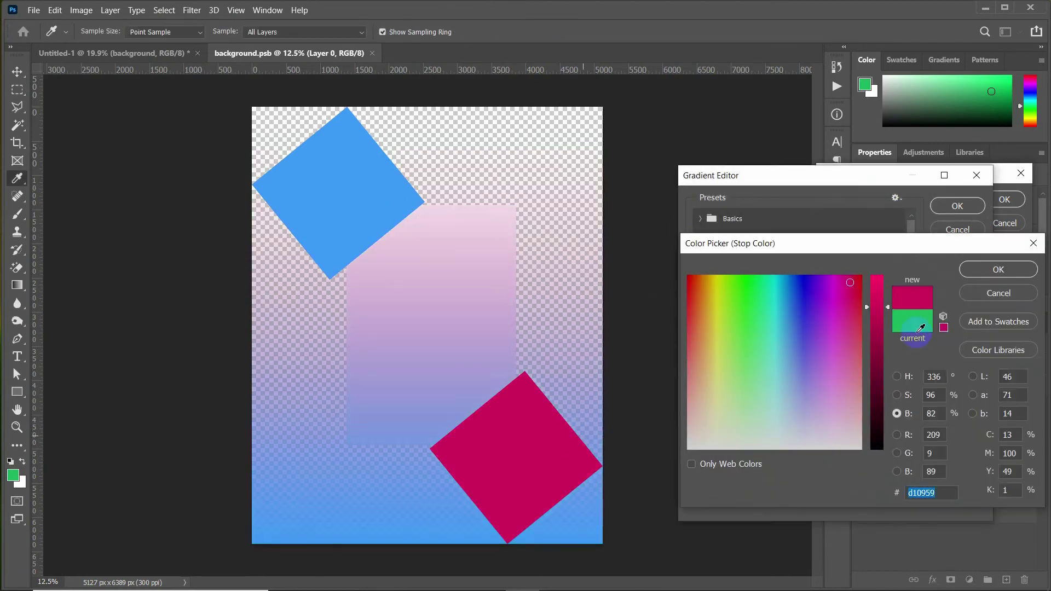
left_click(993, 272)
left_click(972, 392)
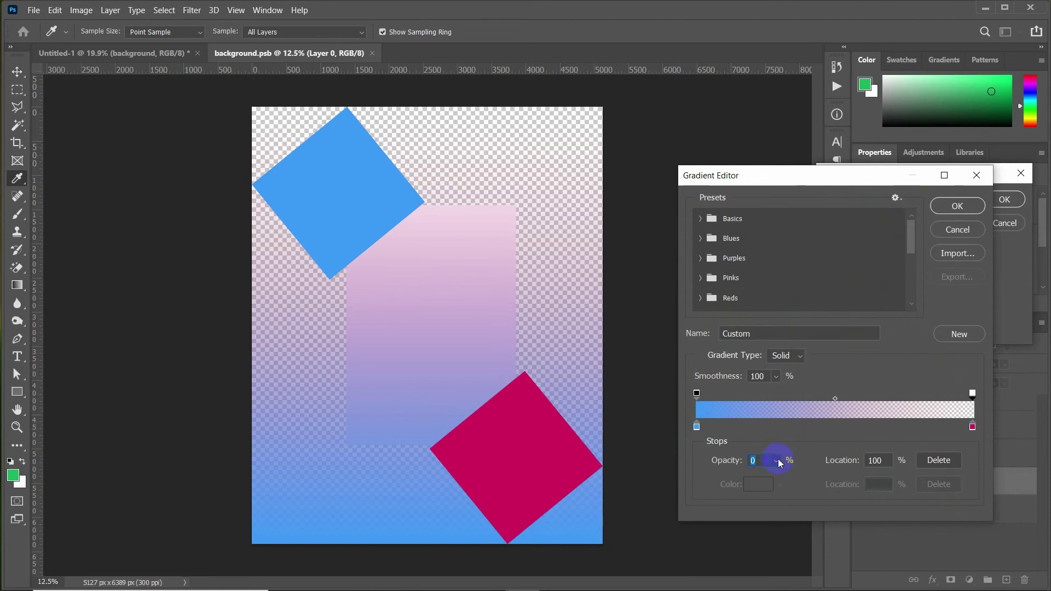
left_click_drag(780, 463, 886, 482)
left_click(957, 206)
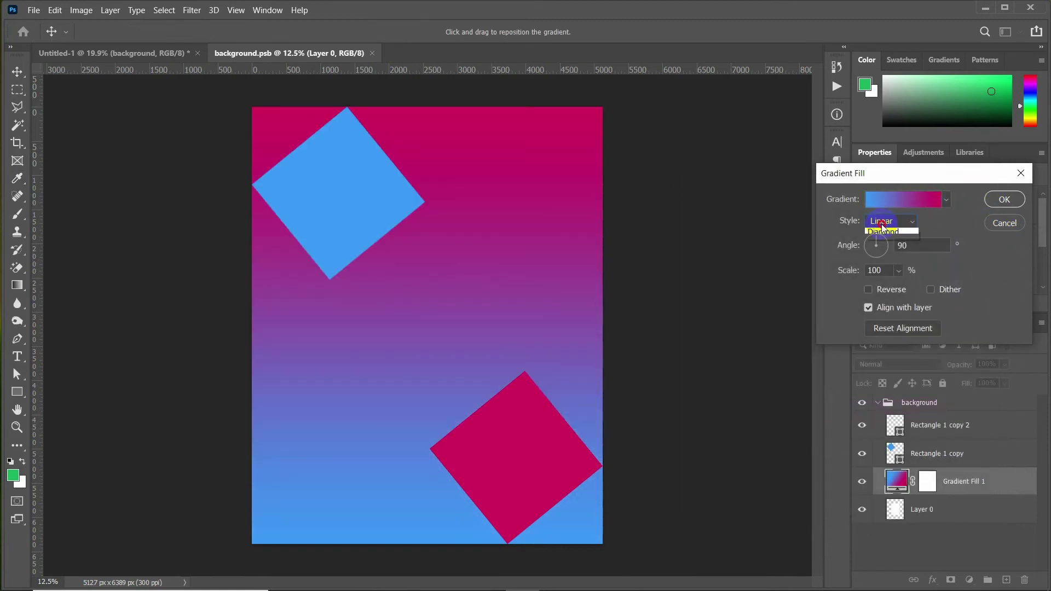
Make the gradient fill radial and reversed, with a scale of 119%
left_click(878, 245)
left_click(887, 289)
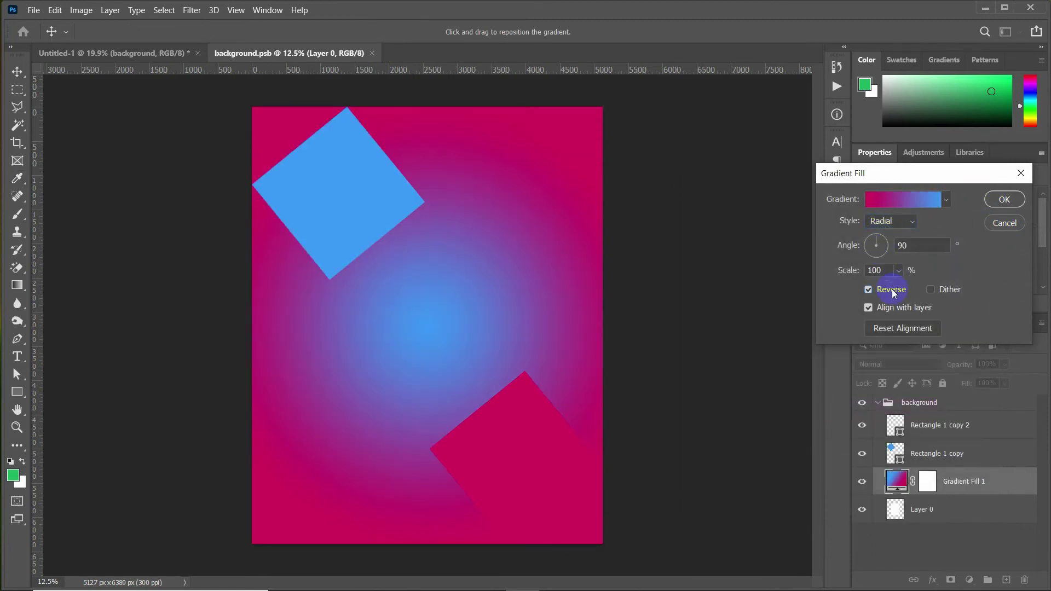
mouse_move(841, 272)
left_mouse_down()
mouse_move(873, 266)
mouse_move(849, 268)
left_mouse_up()
left_click(869, 290)
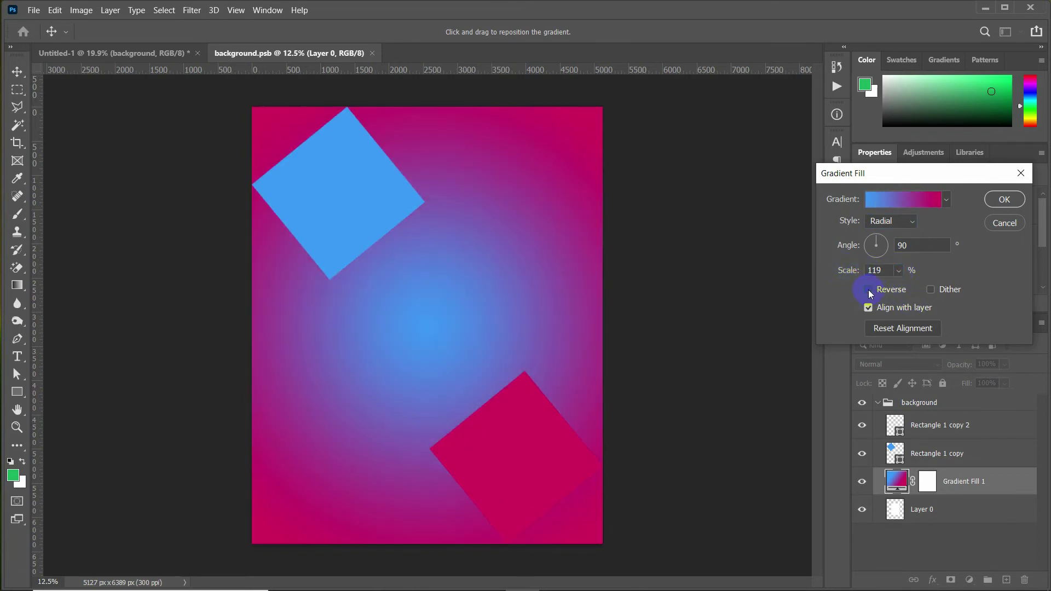
left_click(869, 290)
left_click(1005, 200)
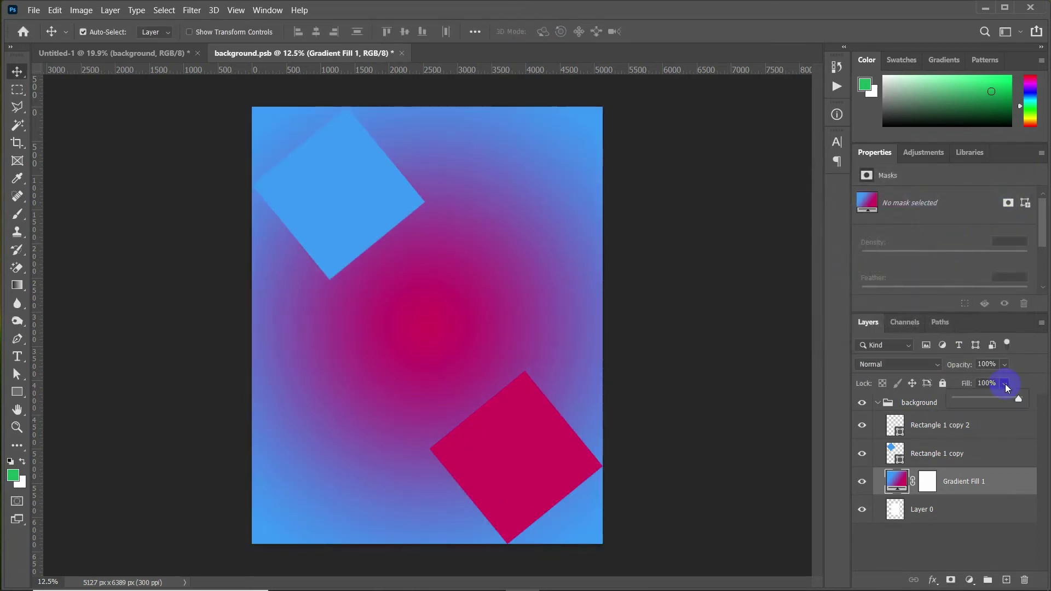
Lower the gradient layer's fill to 9% and save the background smart object
left_click(957, 400)
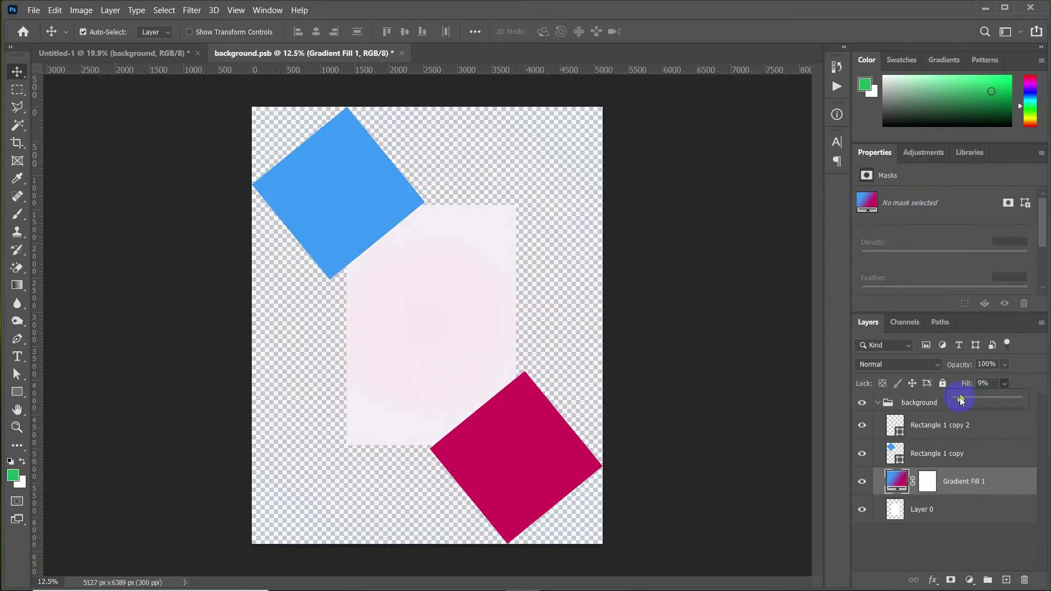
left_click(755, 231)
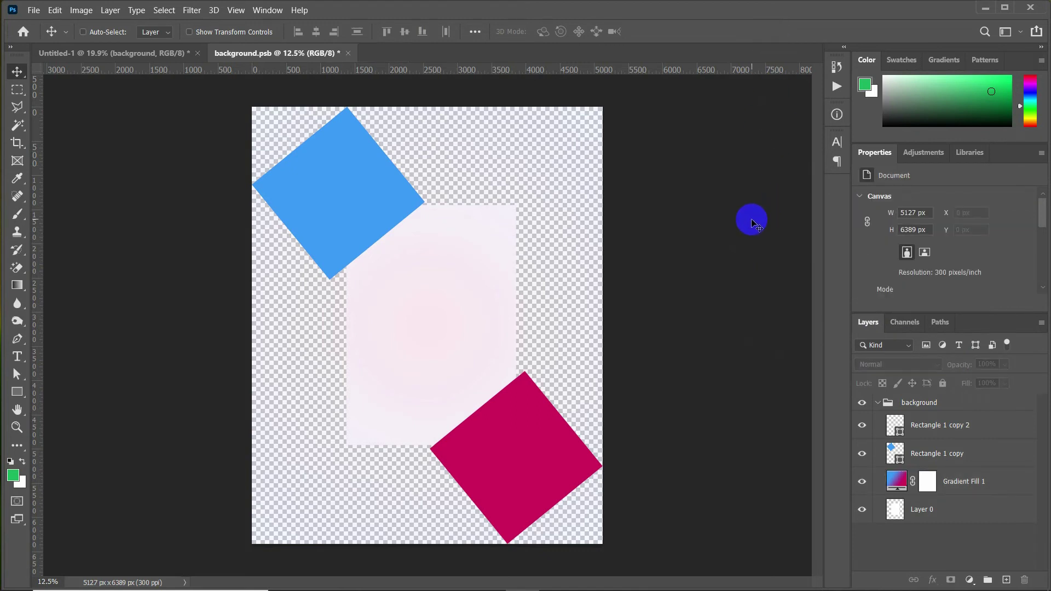
key("ctrl+s")
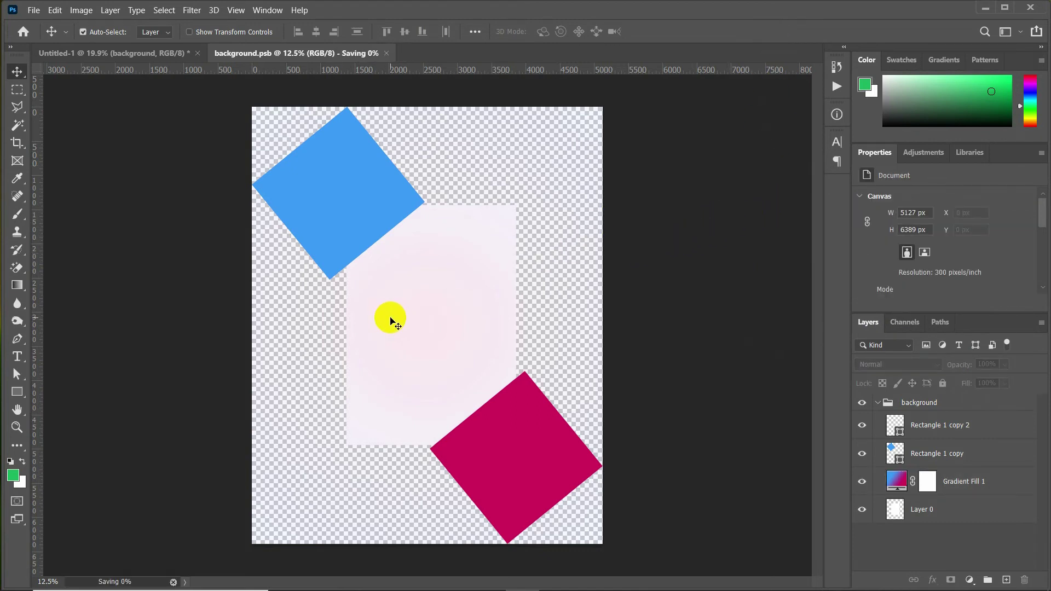
left_click(390, 54)
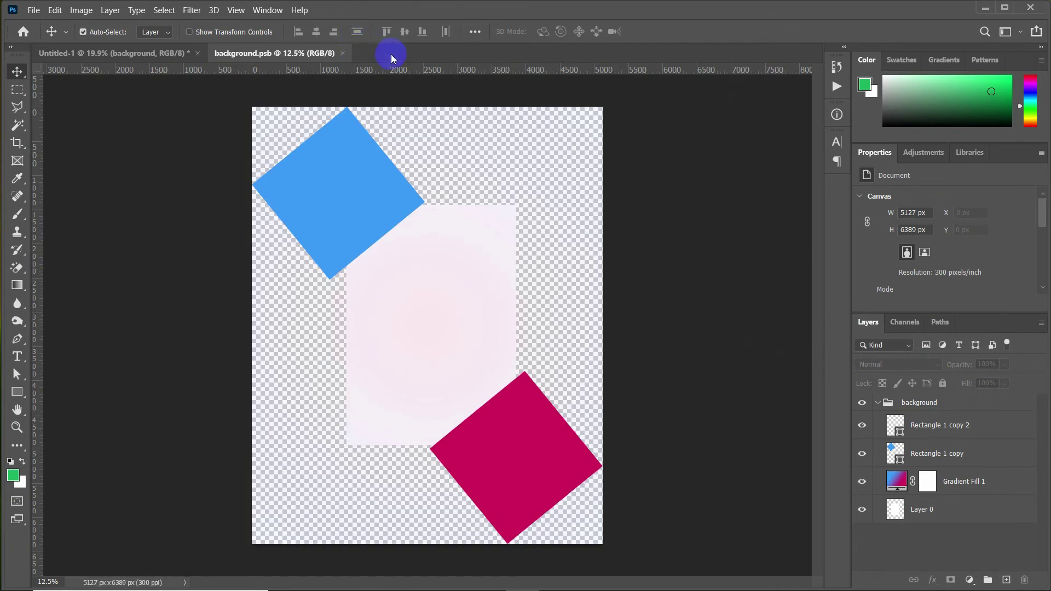
Return to the cover document and open the Filter Gallery's Grain effect on the background smart object
left_click(342, 54)
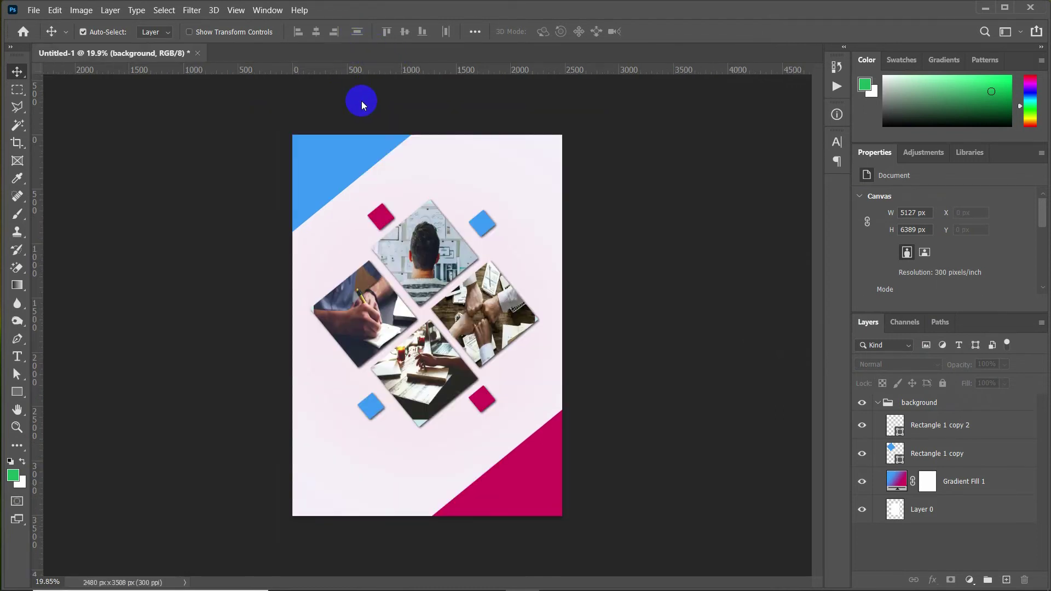
left_click(443, 270)
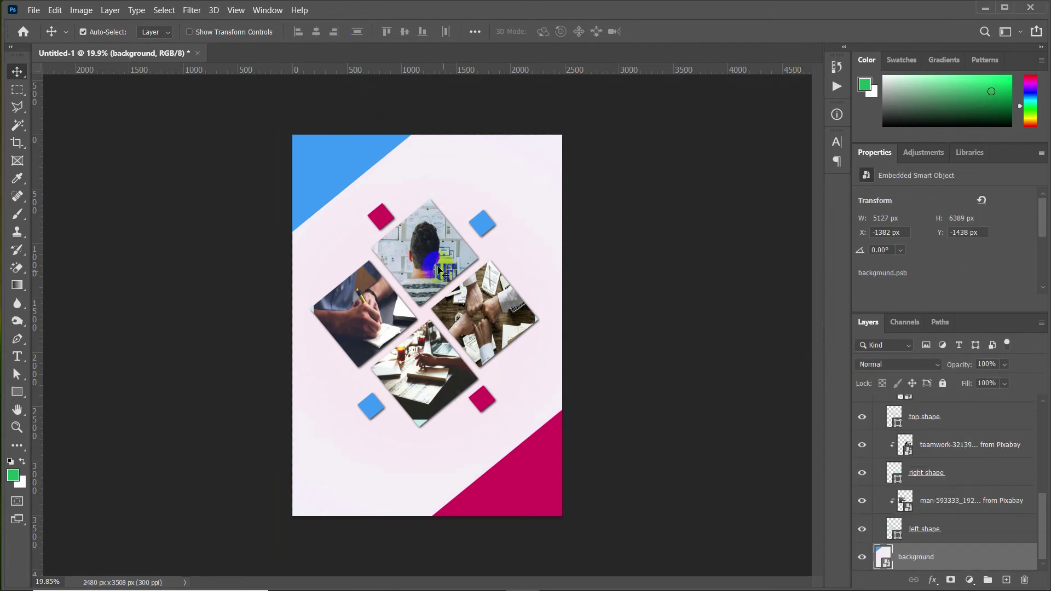
left_click(186, 12)
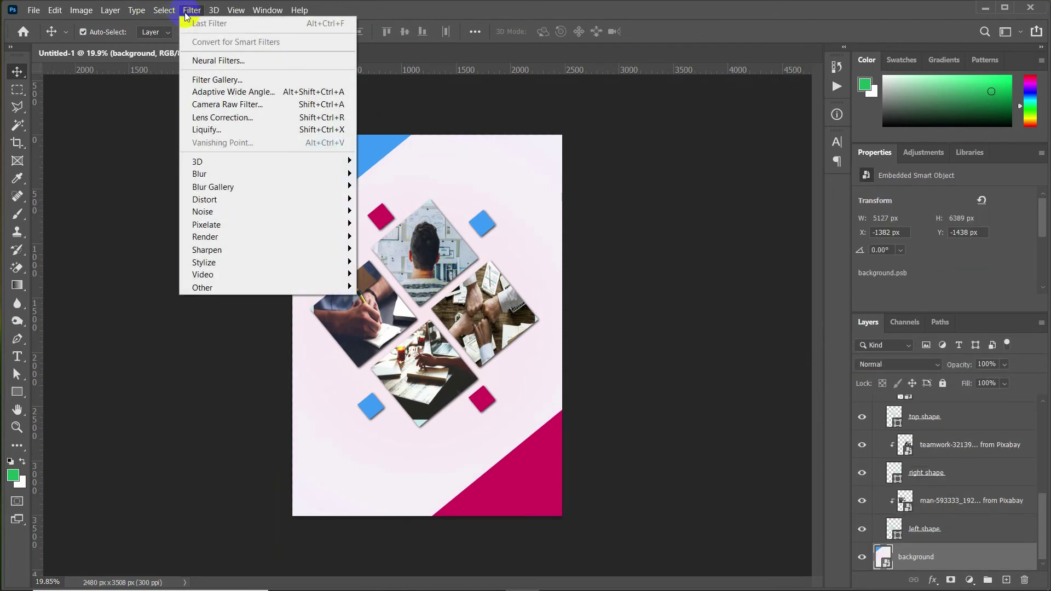
left_click(217, 80)
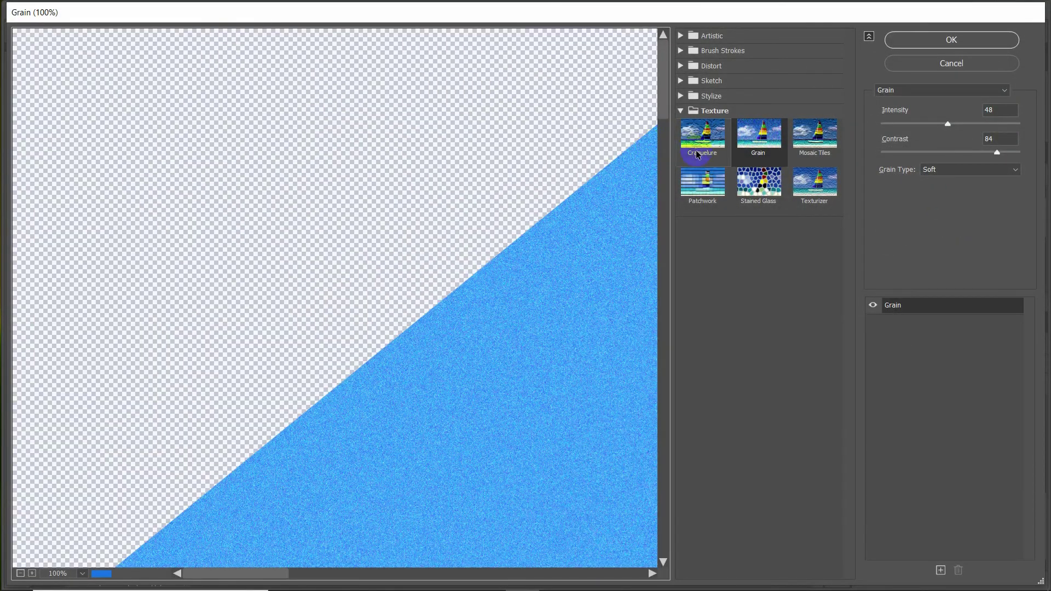
left_click(888, 90)
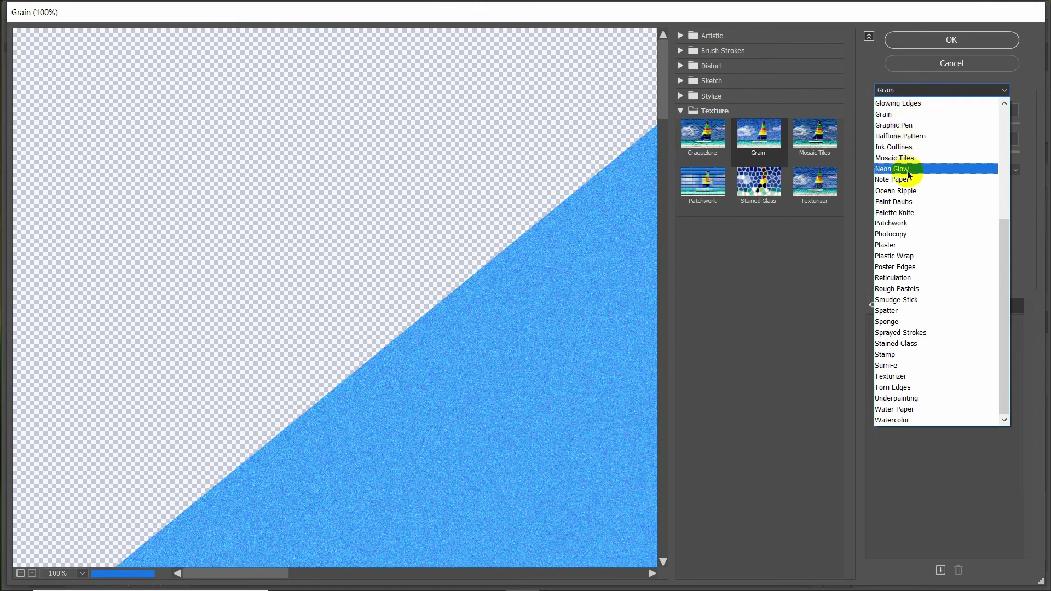
left_click(885, 114)
Try Soft grain on the background with intensity 42 and contrast 85
left_click_drag(898, 135, 921, 130)
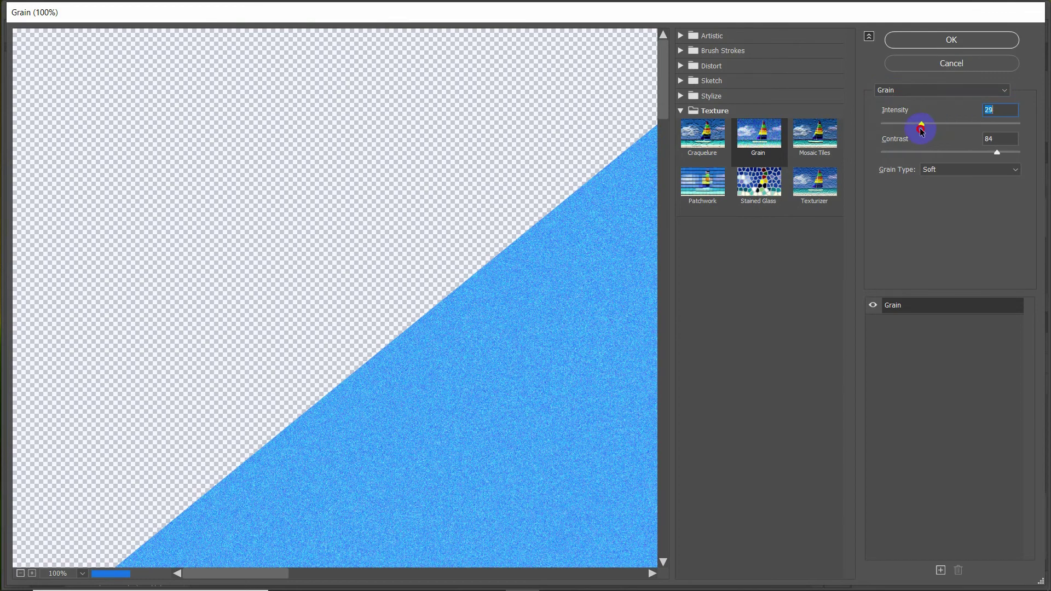
scroll(375, 270, "down", 3)
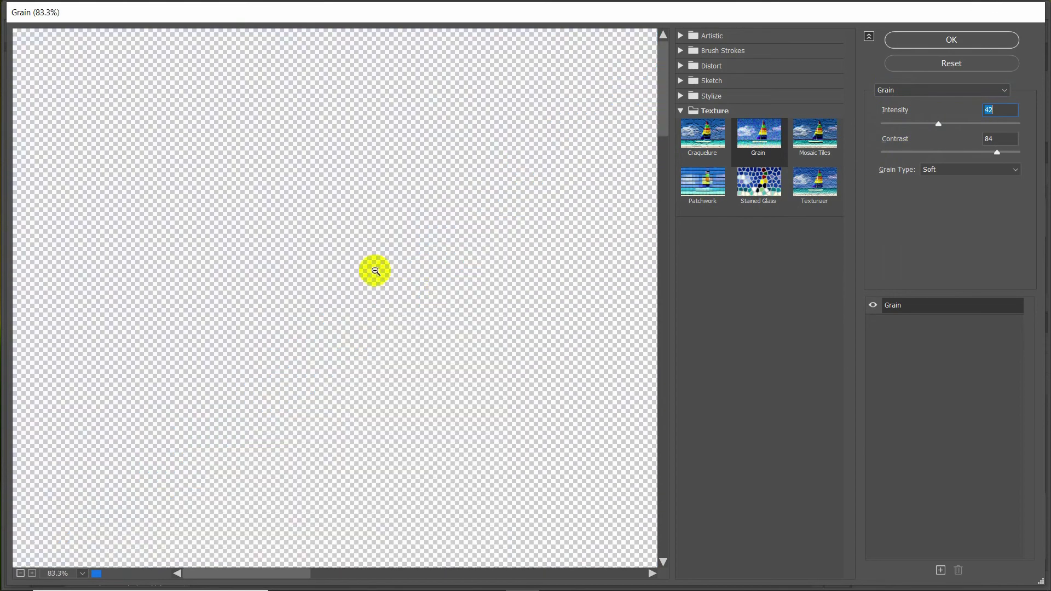
mouse_move(997, 152)
left_mouse_down()
mouse_move(966, 158)
mouse_move(990, 141)
mouse_move(997, 153)
left_mouse_up()
Try the Contrasty, Speckle and Stippled grain types on the background with varied intensity and contrast
left_click(974, 172)
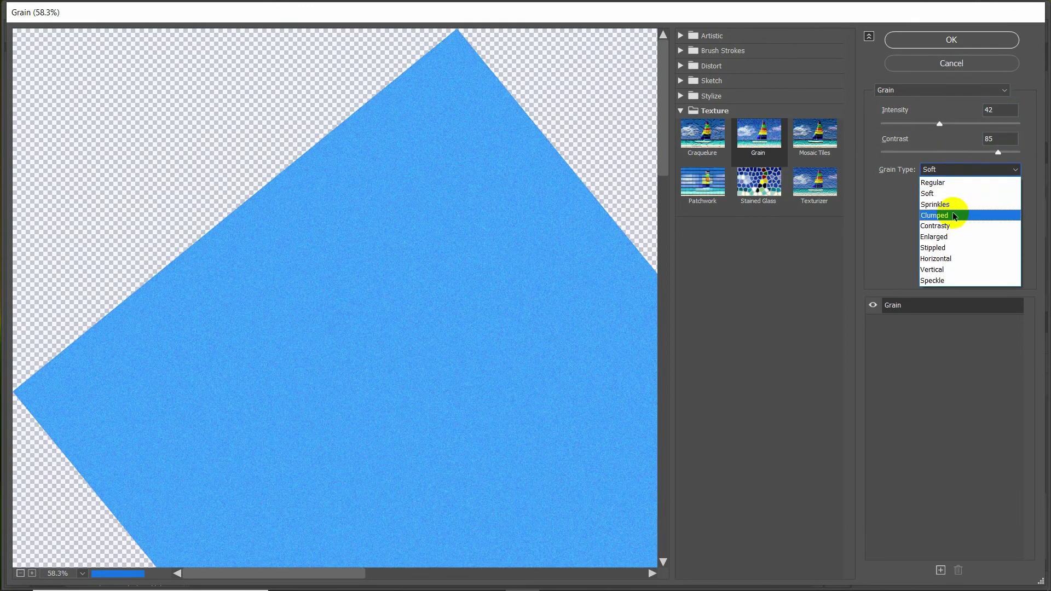
left_click(953, 225)
left_click(947, 170)
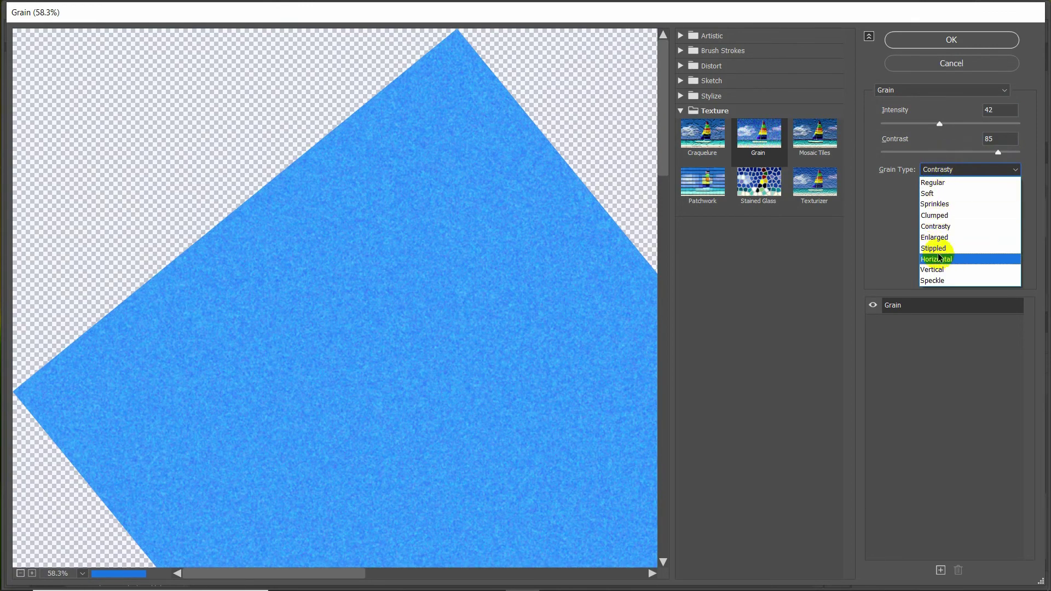
left_click(941, 283)
left_click_drag(939, 124, 977, 129)
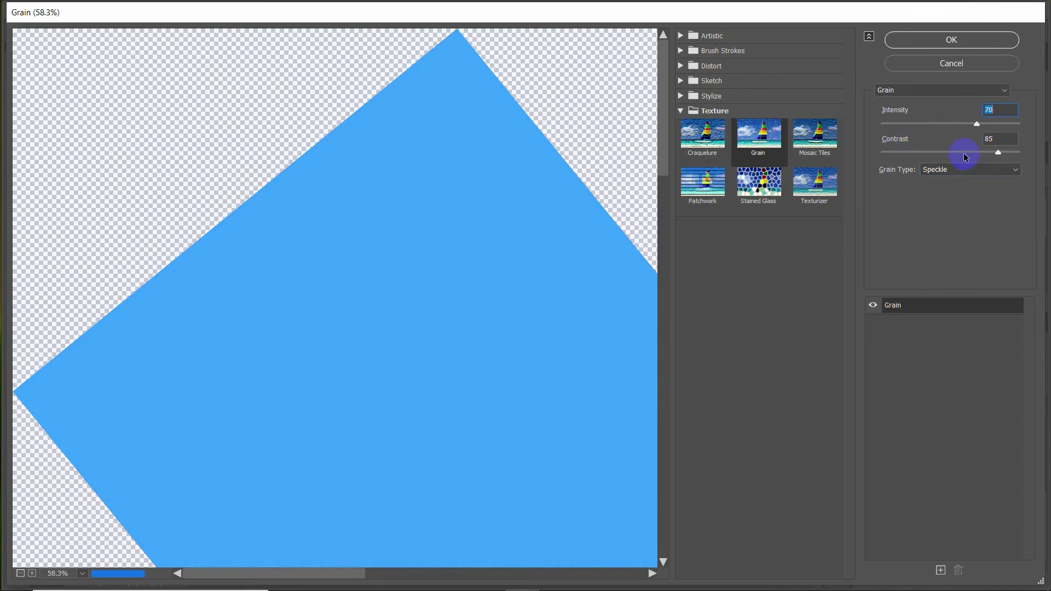
left_click(966, 169)
left_click(935, 247)
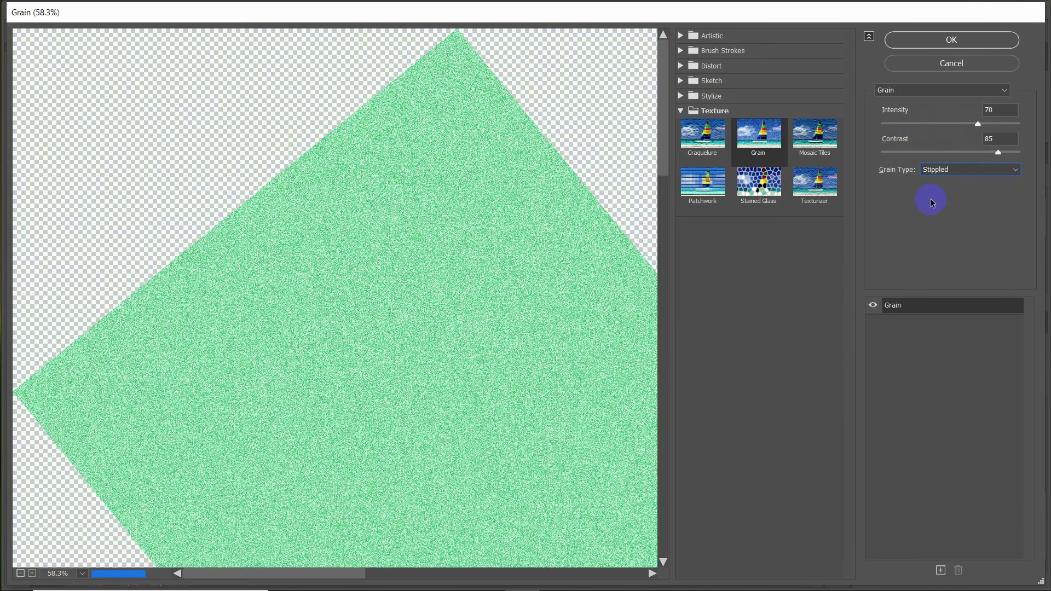
left_click(917, 123)
left_click(920, 154)
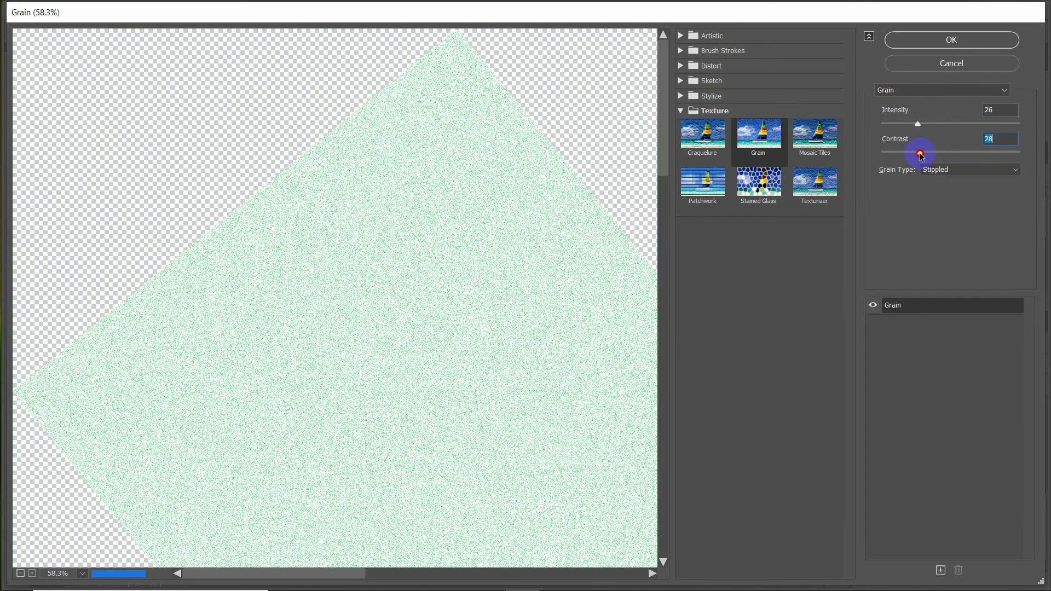
Apply Regular grain to the background with intensity 85 and contrast 65
left_click(953, 170)
left_click(931, 183)
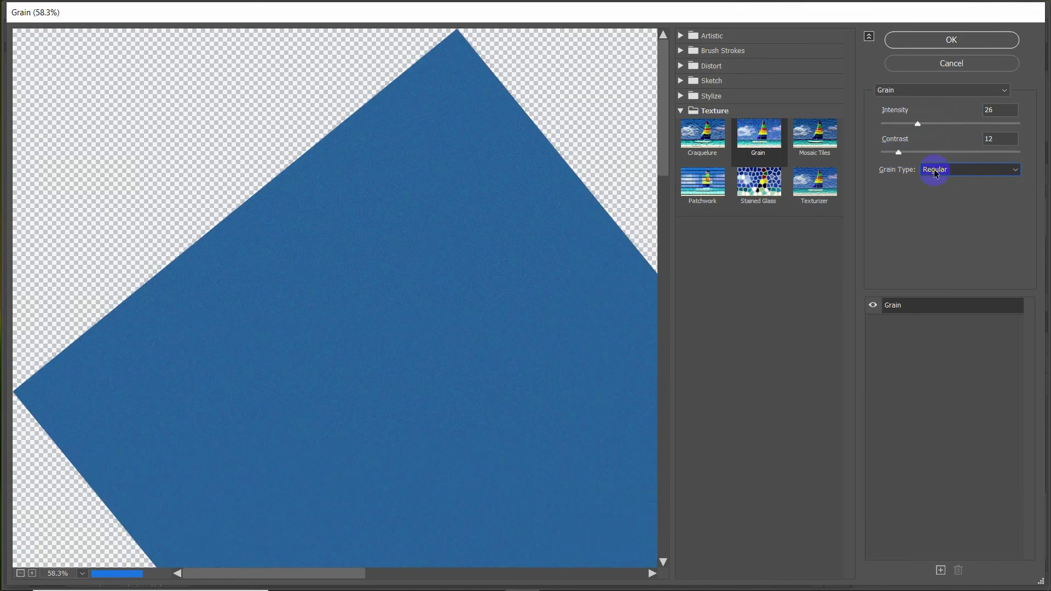
left_click(964, 124)
left_click(970, 151)
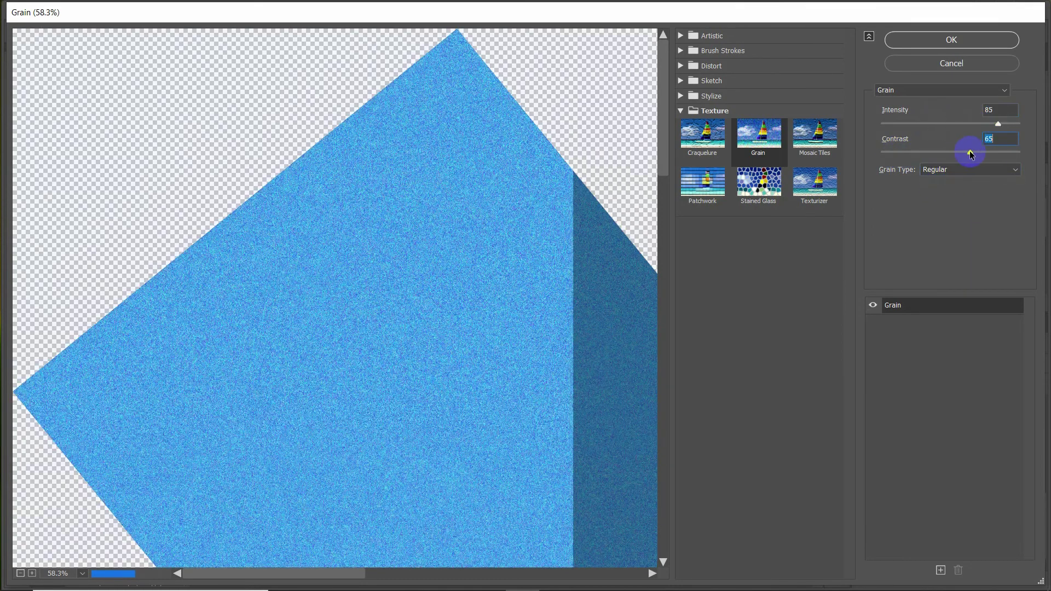
left_click(943, 40)
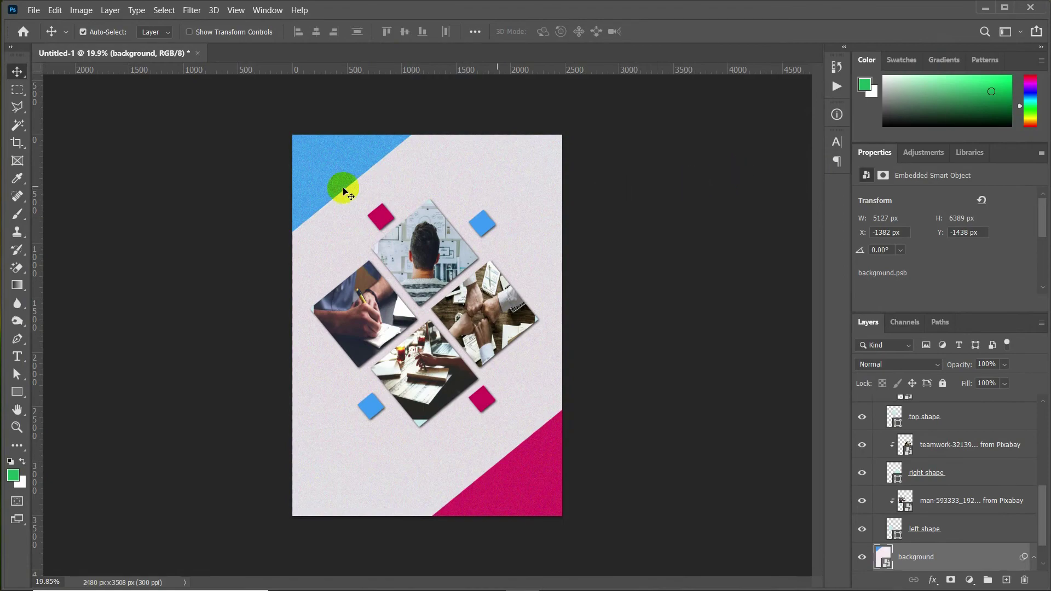
Inspect the grain on the cover and reopen the background smart object's contents for editing
scroll(340, 156, "up", 5)
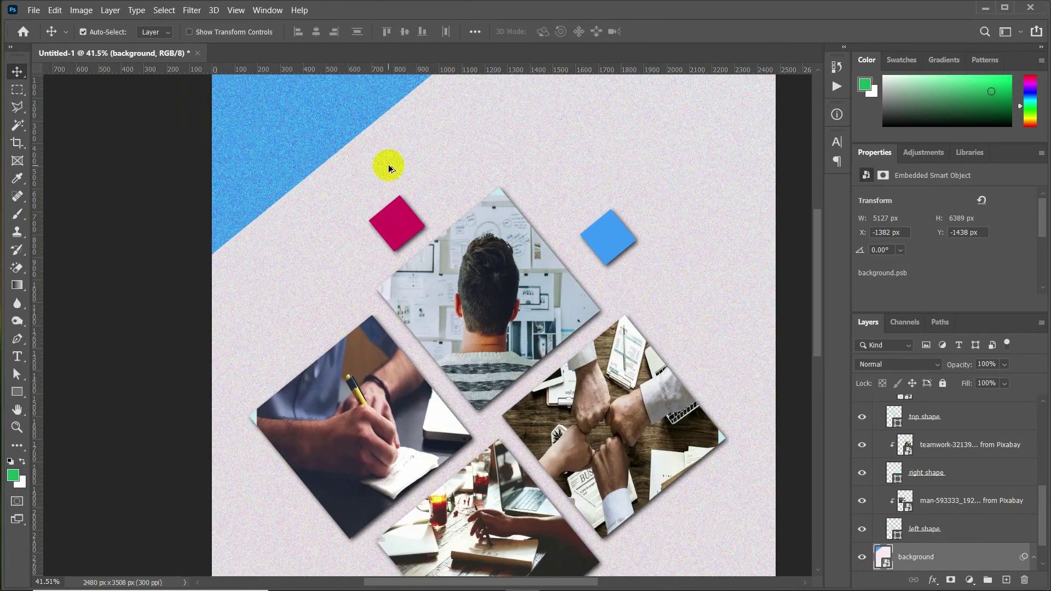
scroll(387, 164, "down", 4)
scroll(382, 170, "up", 5)
scroll(331, 195, "down", 3)
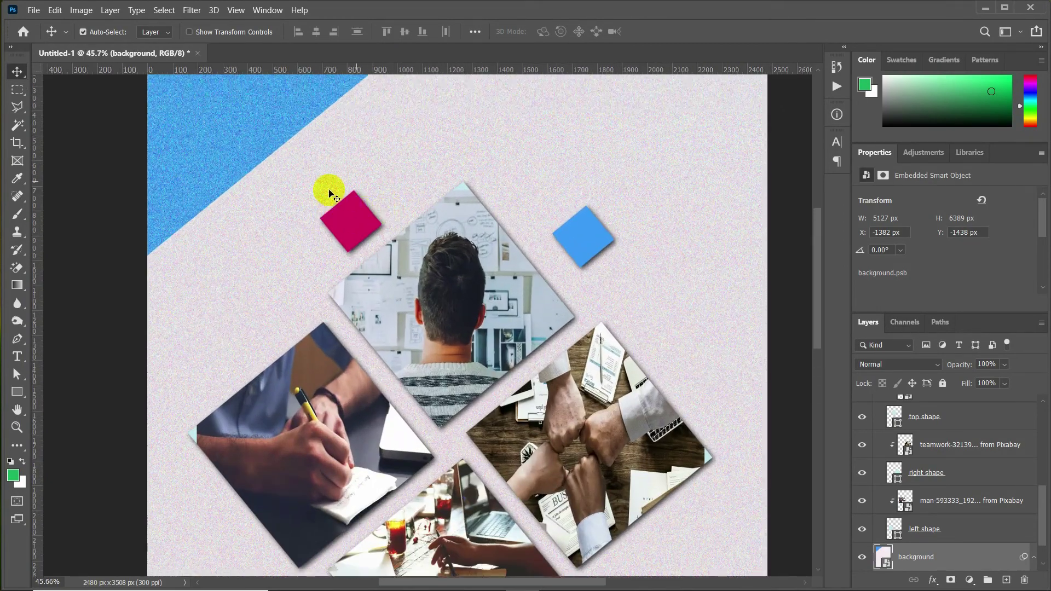
scroll(329, 235, "down", 1)
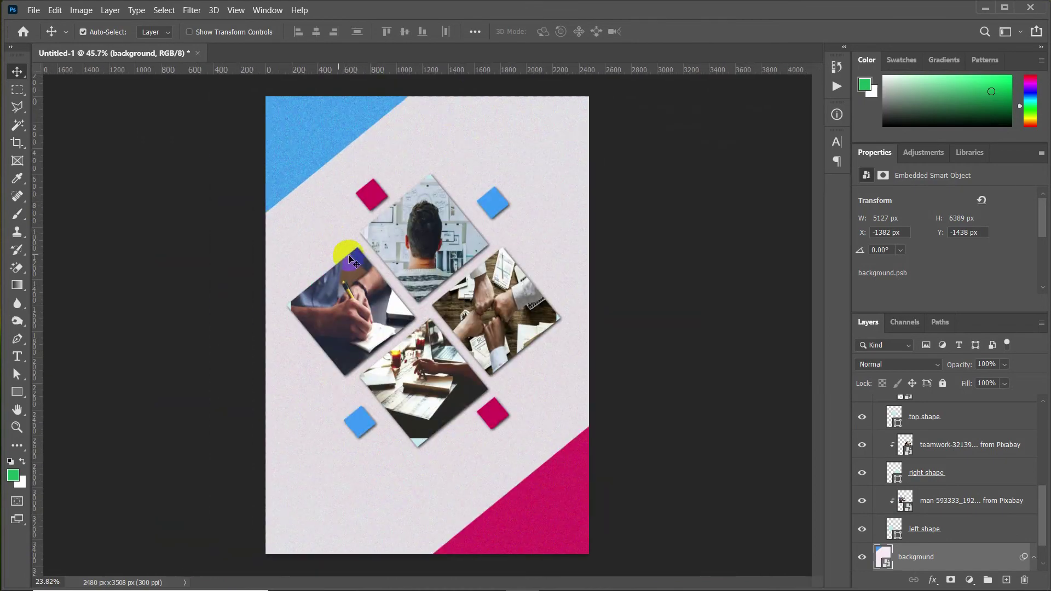
scroll(876, 492, "down", 1)
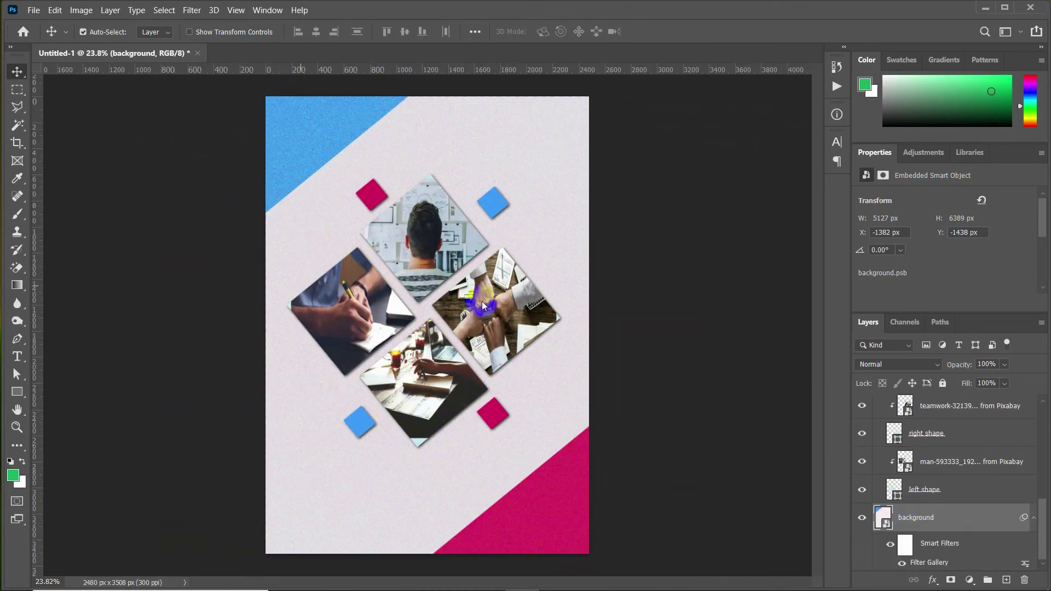
double_click(881, 520)
left_click(619, 485)
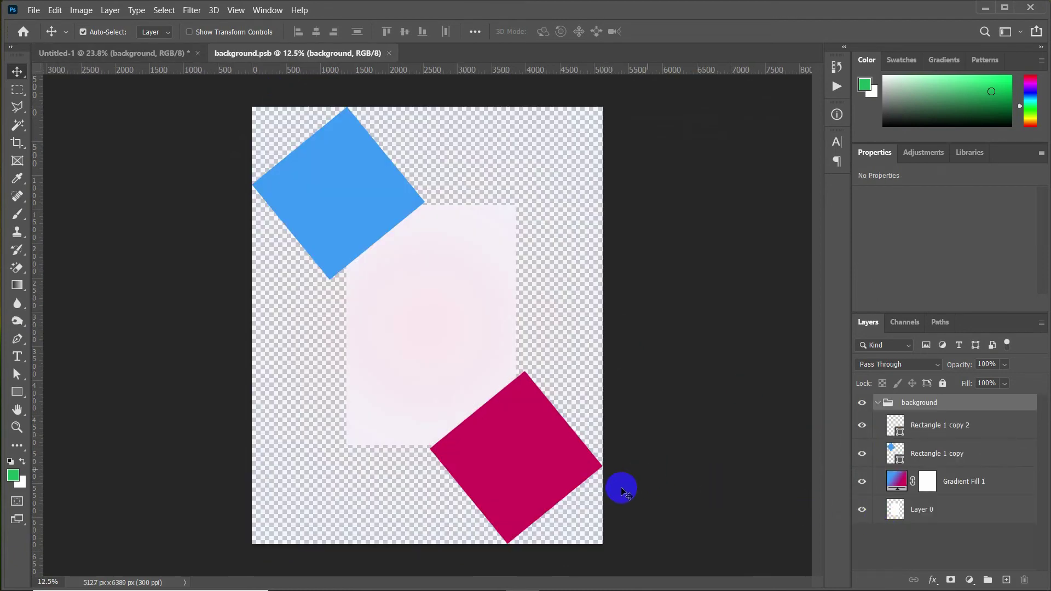
Add a drop shadow to the magenta square with an angle of -50° and a distance of 13 px
left_click(513, 454)
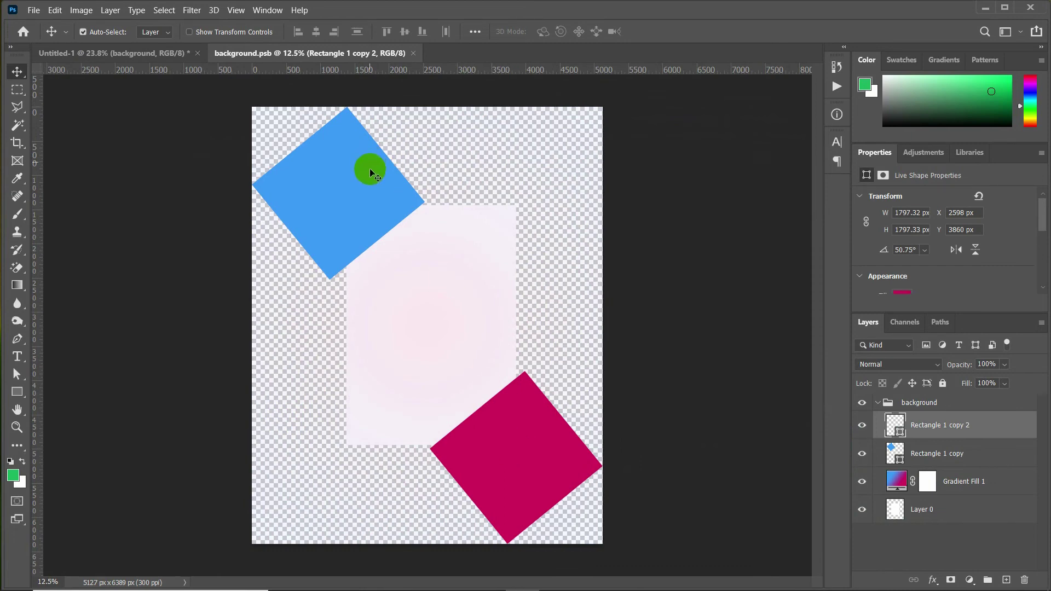
left_click(948, 449, "shift")
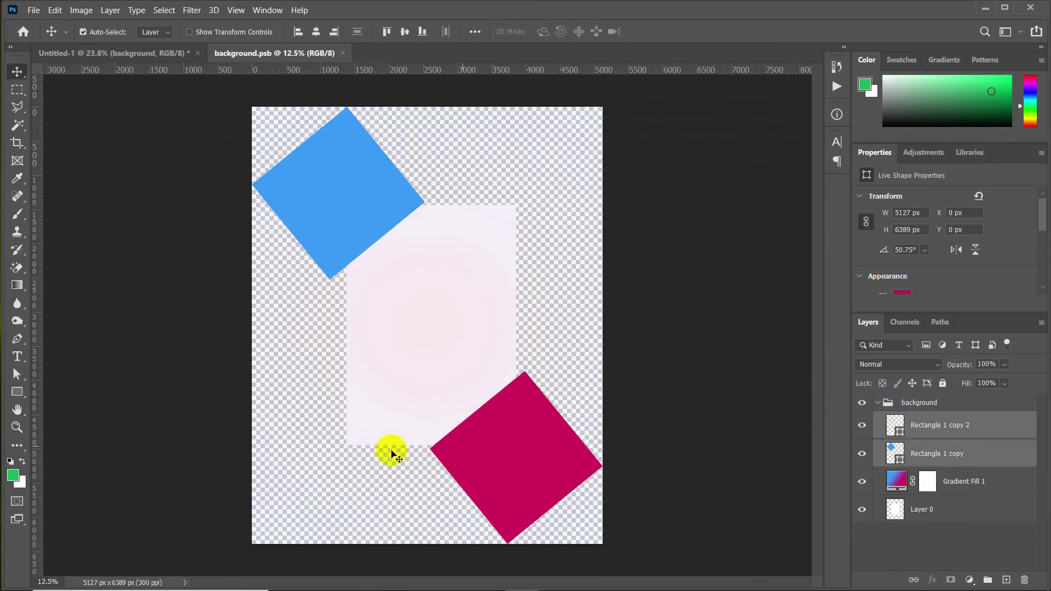
left_click(952, 425)
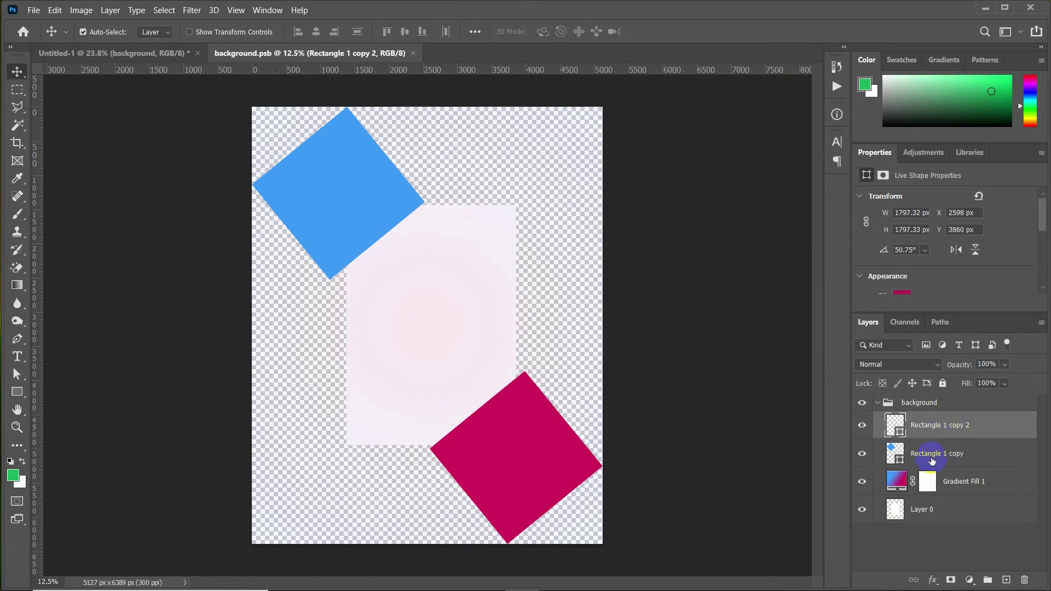
left_click(934, 581)
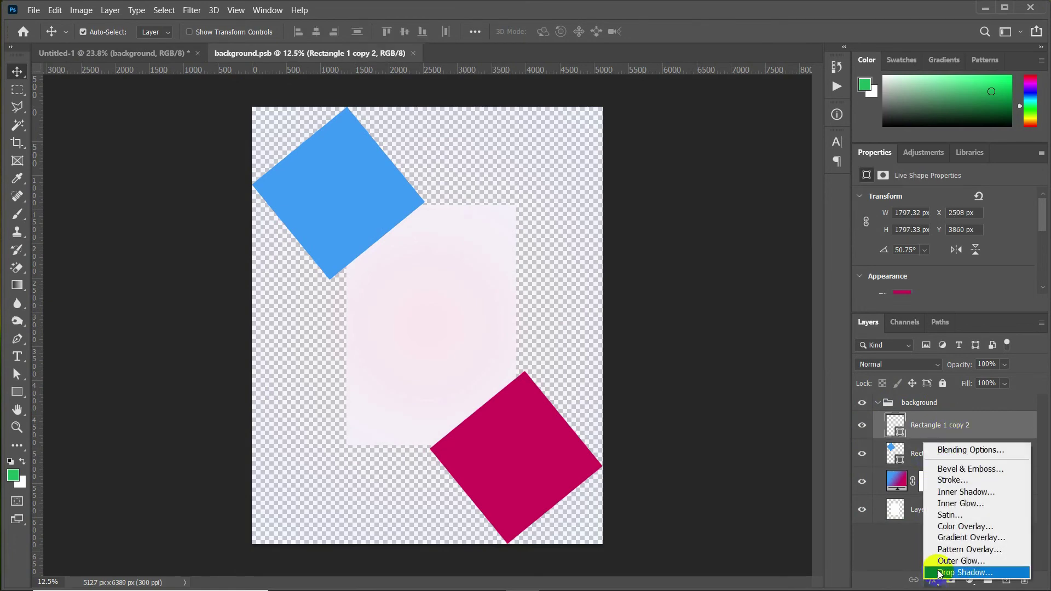
left_click(939, 563)
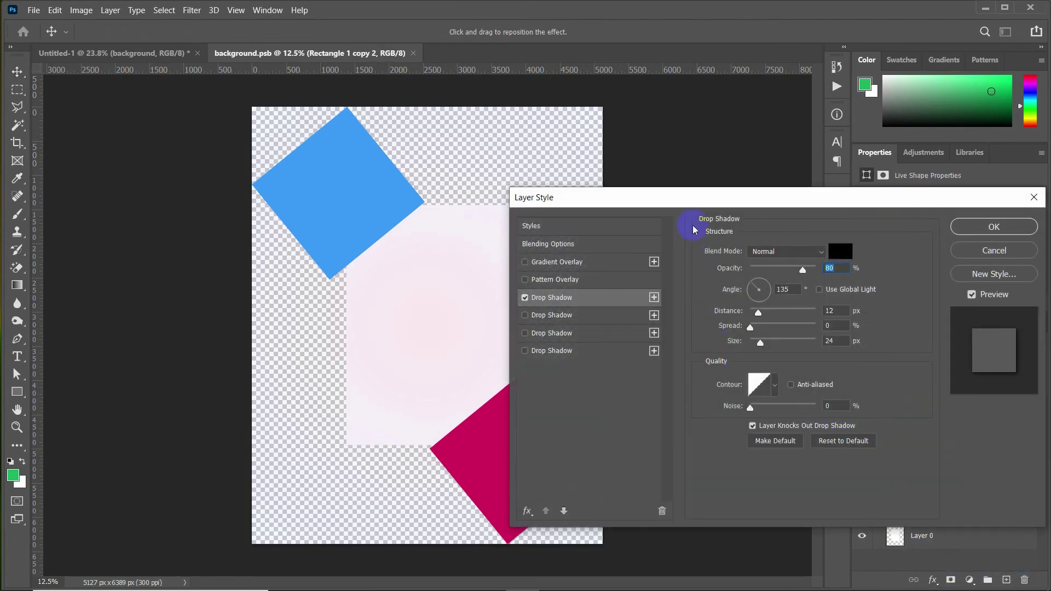
left_click_drag(688, 197, 731, 189)
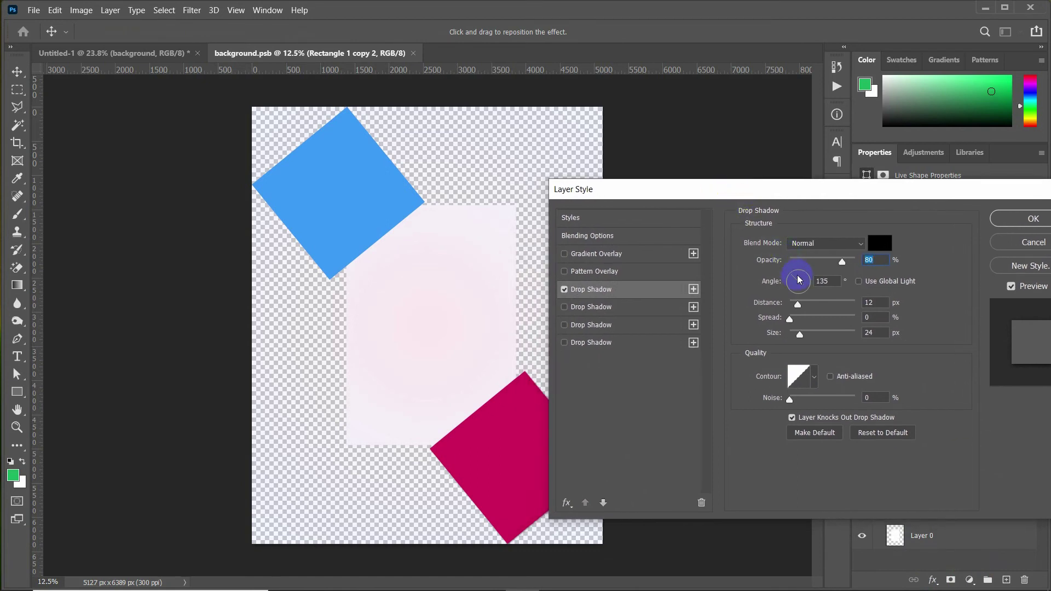
left_click_drag(799, 280, 799, 305)
left_click(1009, 222)
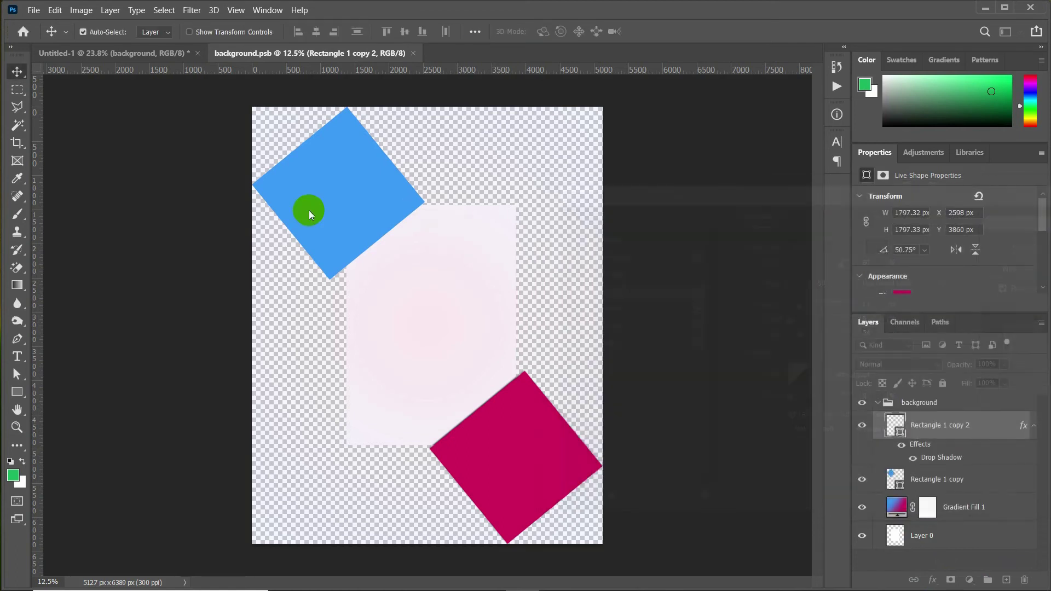
Add a drop shadow at a 131° angle to the blue square, and save and close the background contents
left_click(309, 215)
left_click(932, 578)
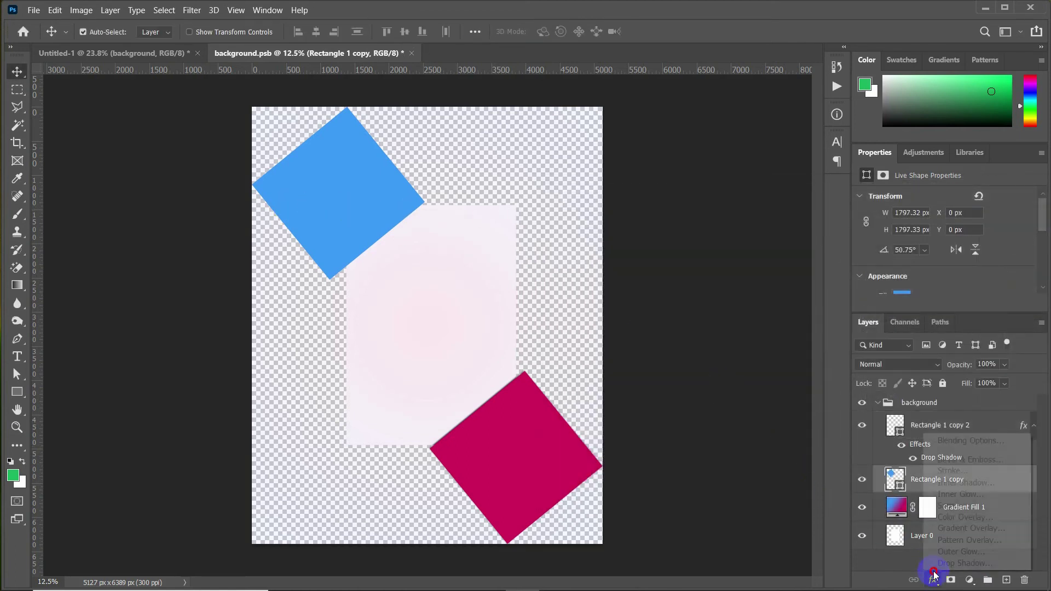
left_click(936, 561)
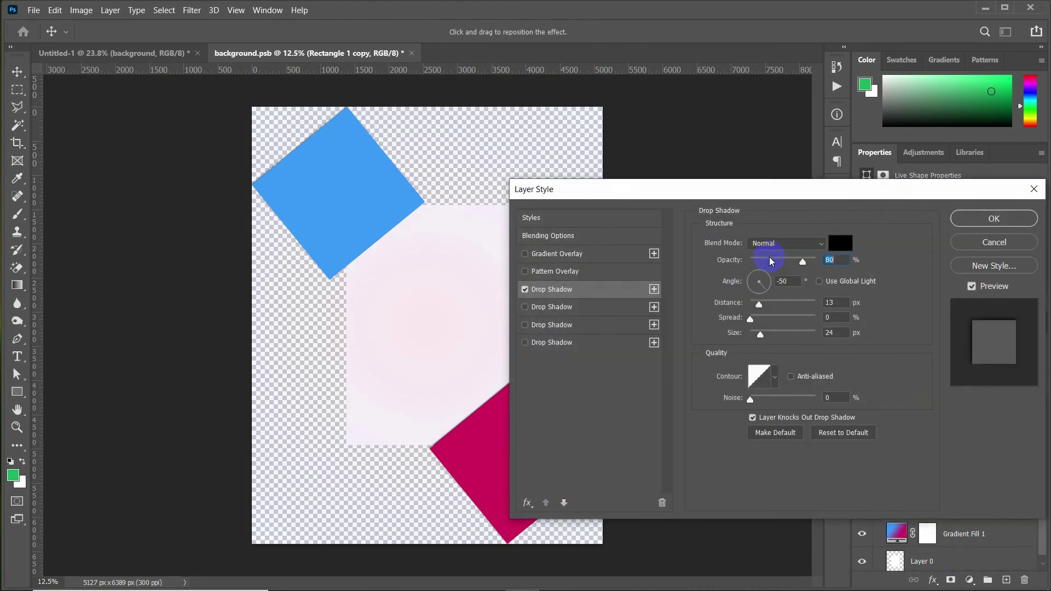
left_click(752, 276)
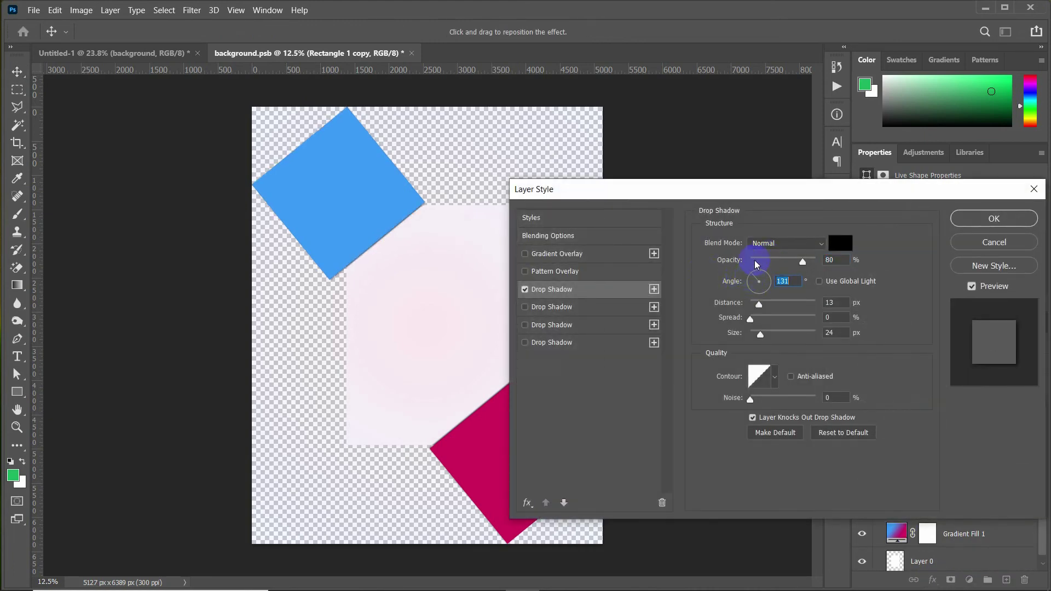
left_click_drag(704, 192, 752, 180)
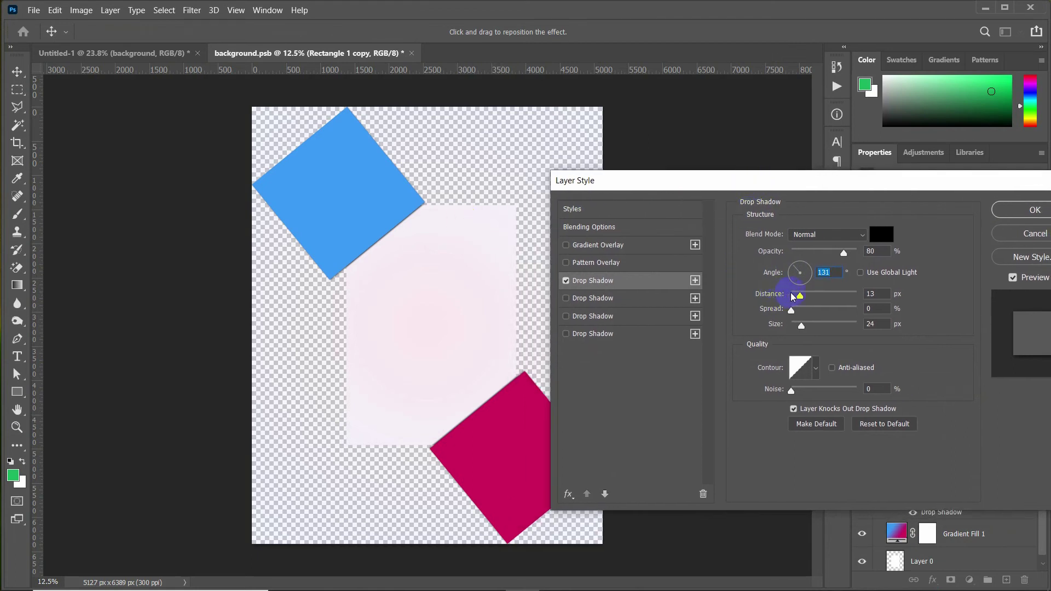
left_click(1034, 210)
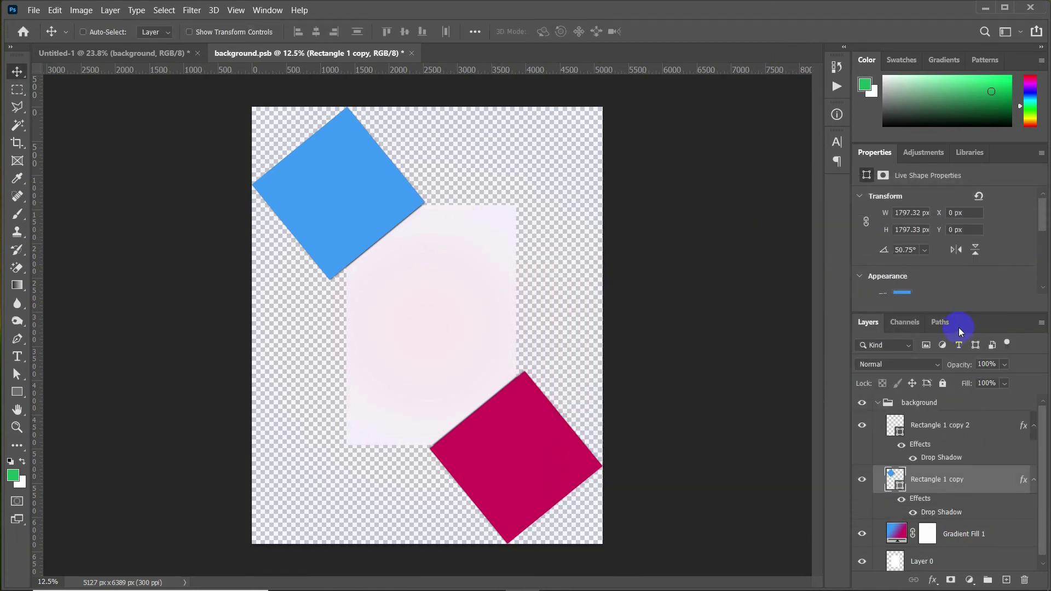
key("ctrl+s")
left_click(406, 53)
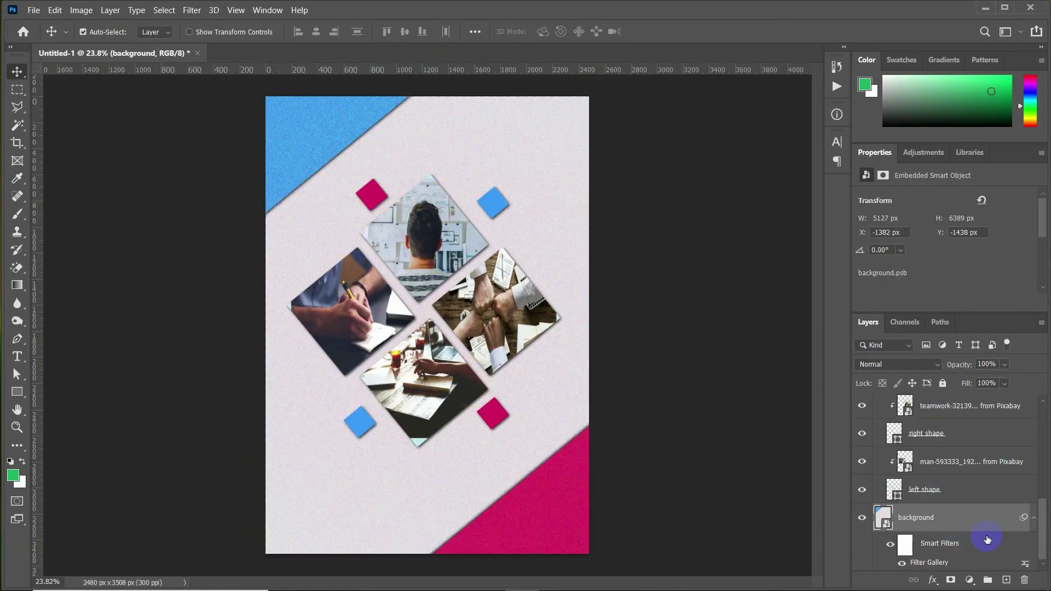
Set the blending opacity of the background's grain smart filter to 65%
left_click(1025, 564)
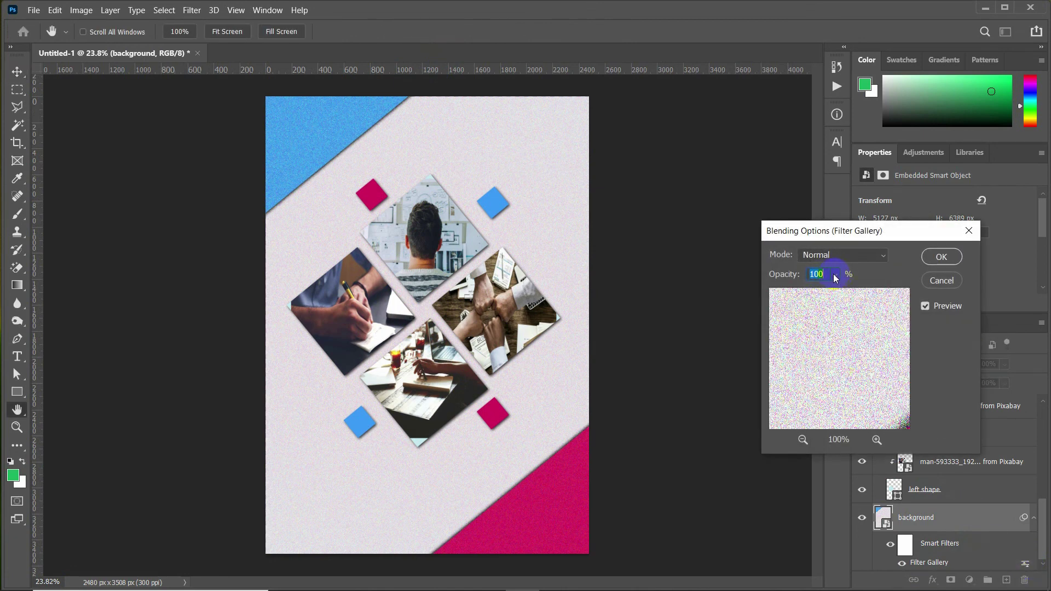
left_click(835, 276)
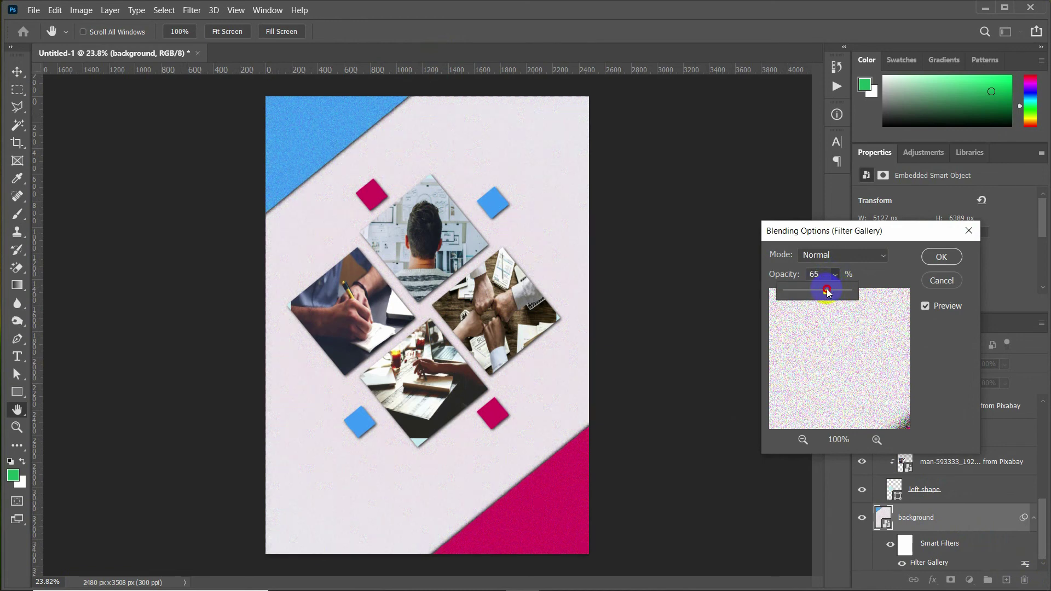
left_click(940, 259)
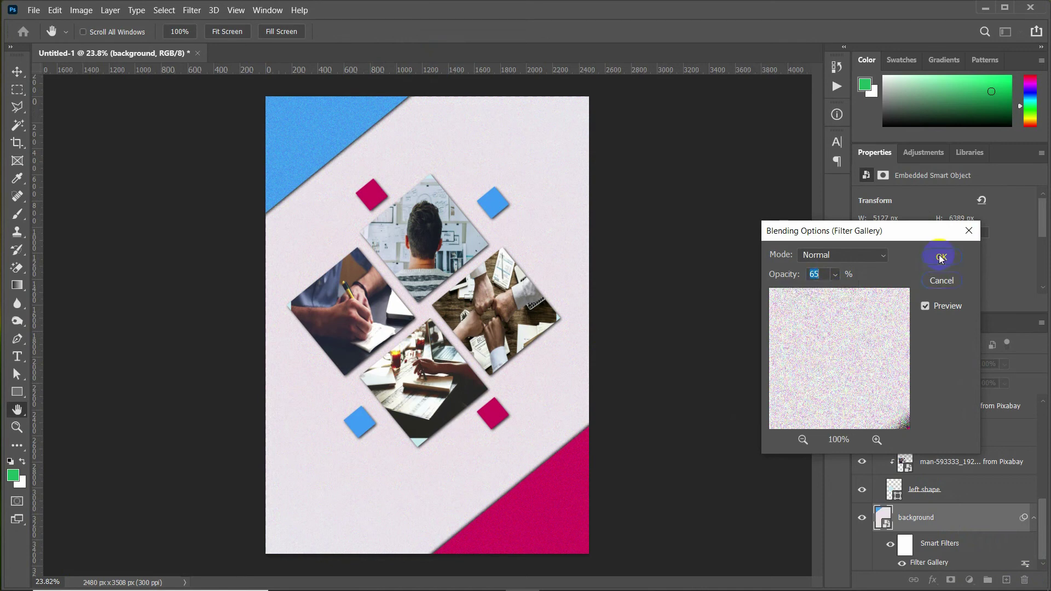
Draw a text box about 936 by 349 px in the cover's upper-right corner and set its font size to 149 pt
key("ctrl+minus")
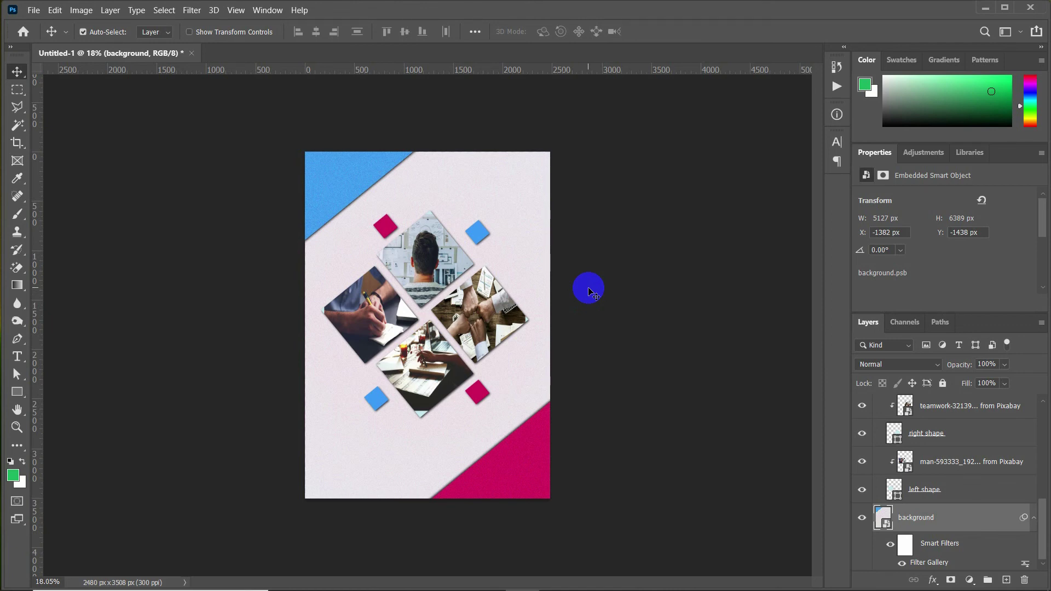
left_click(15, 358)
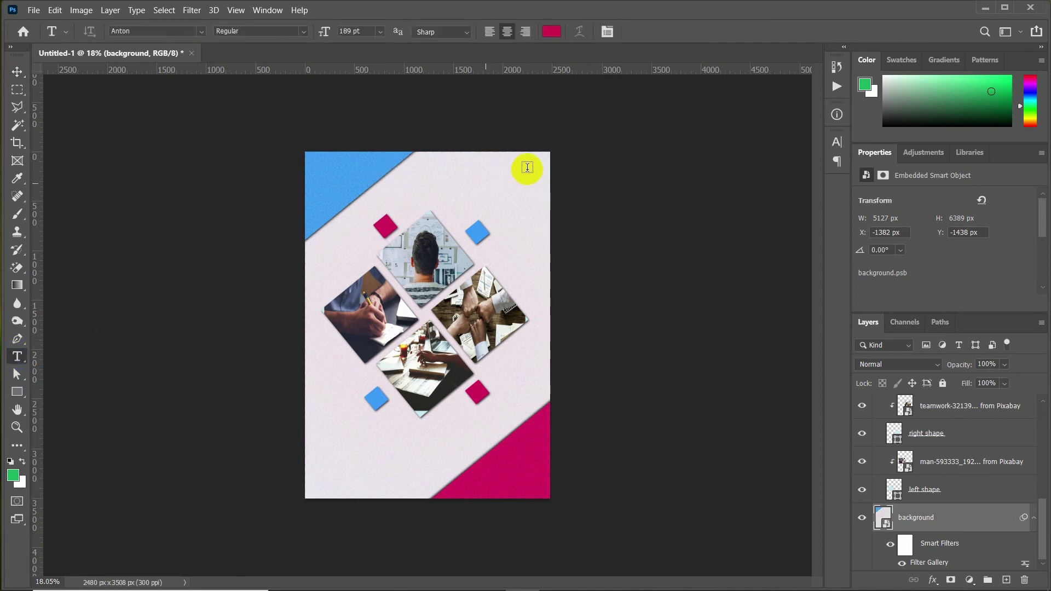
left_click_drag(447, 160, 537, 192)
key("Escape")
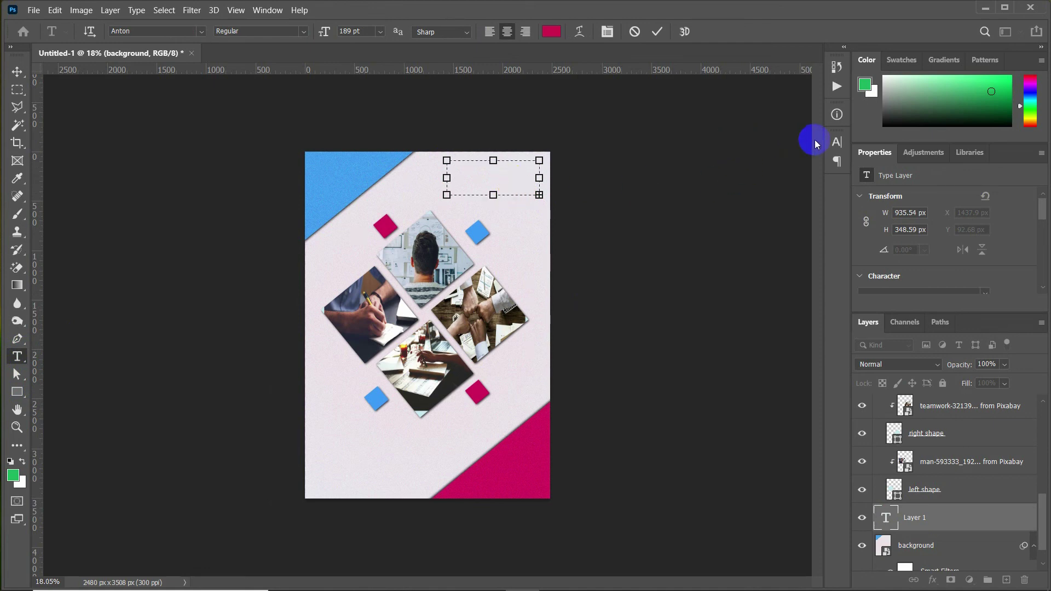
left_click(837, 143)
left_click_drag(686, 182, 660, 182)
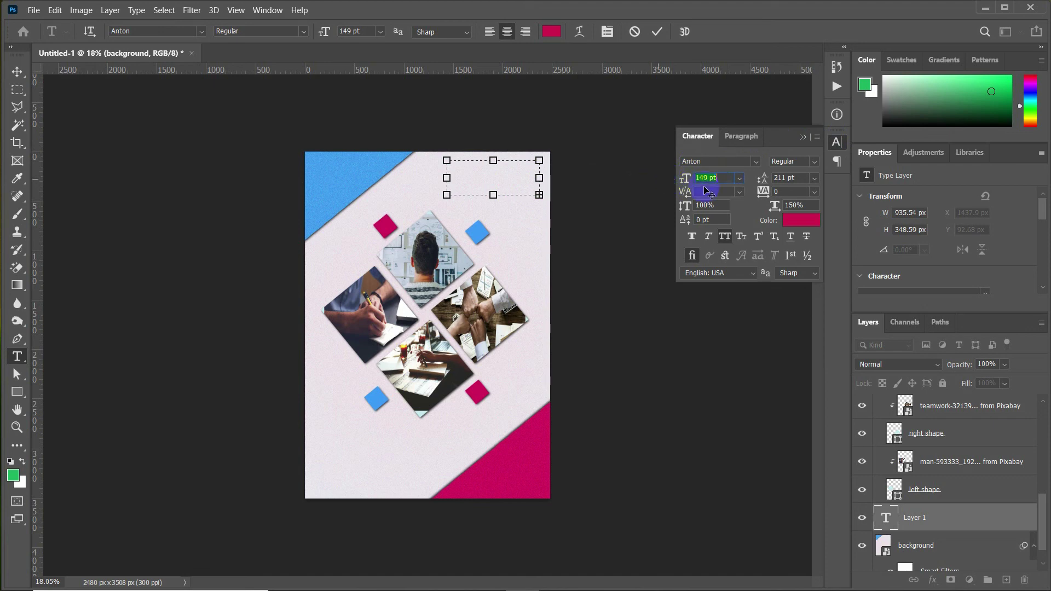
Set the text colour to dark grey #3d3d3d
left_click(801, 220)
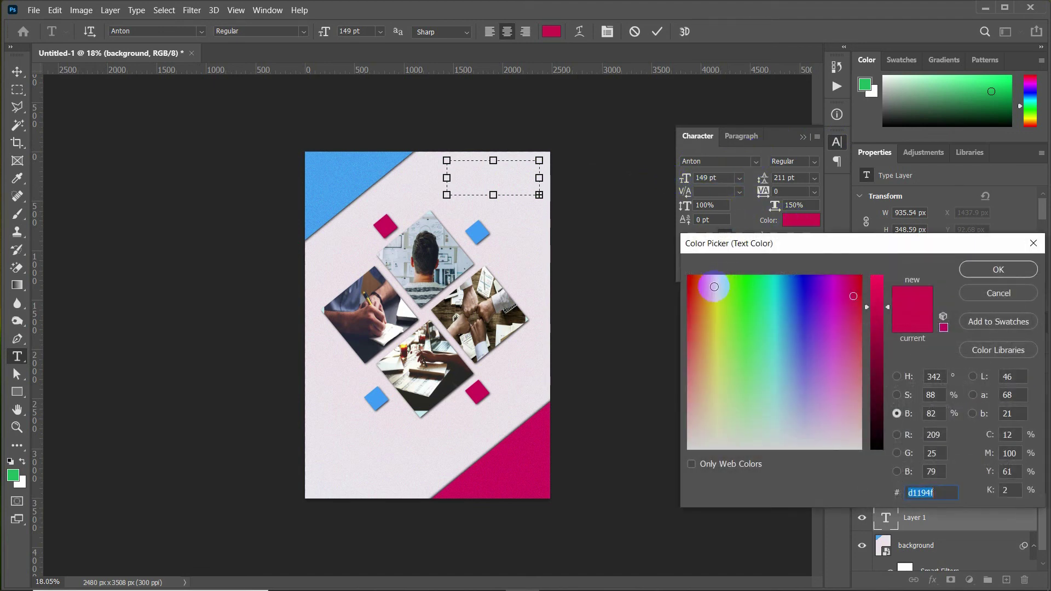
mouse_move(788, 402)
left_mouse_down()
mouse_move(797, 413)
mouse_move(863, 406)
mouse_move(689, 448)
left_mouse_up()
left_click(875, 403)
left_click(875, 401)
left_click_drag(875, 401, 875, 407)
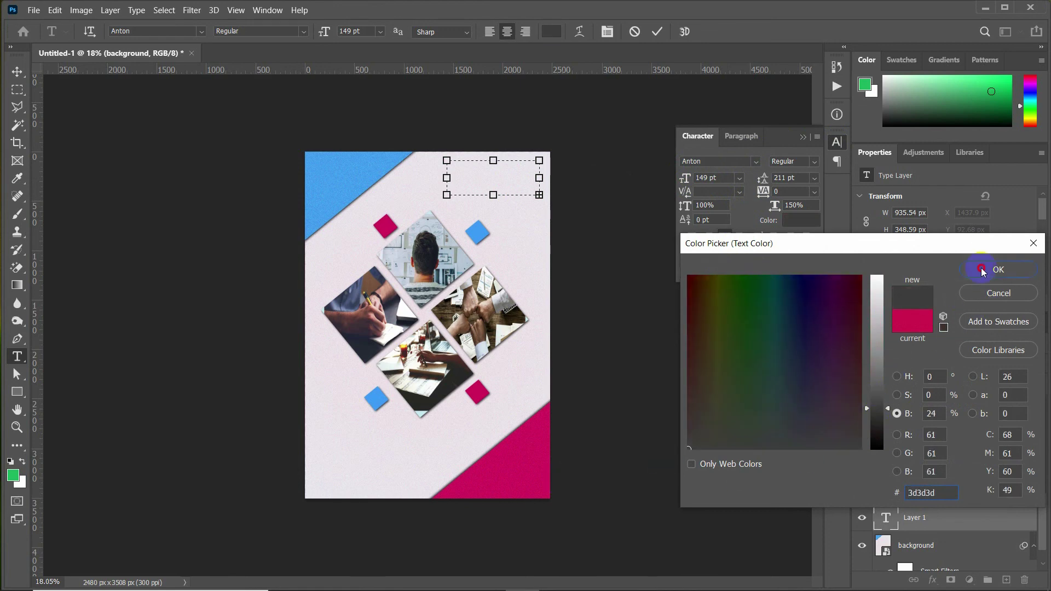
left_click(980, 267)
Format the HEADLINE text as Arial Bold at 27 pt with 99% horizontal scale, and commit the text layer
left_click_drag(691, 181, 588, 186)
left_click(755, 161)
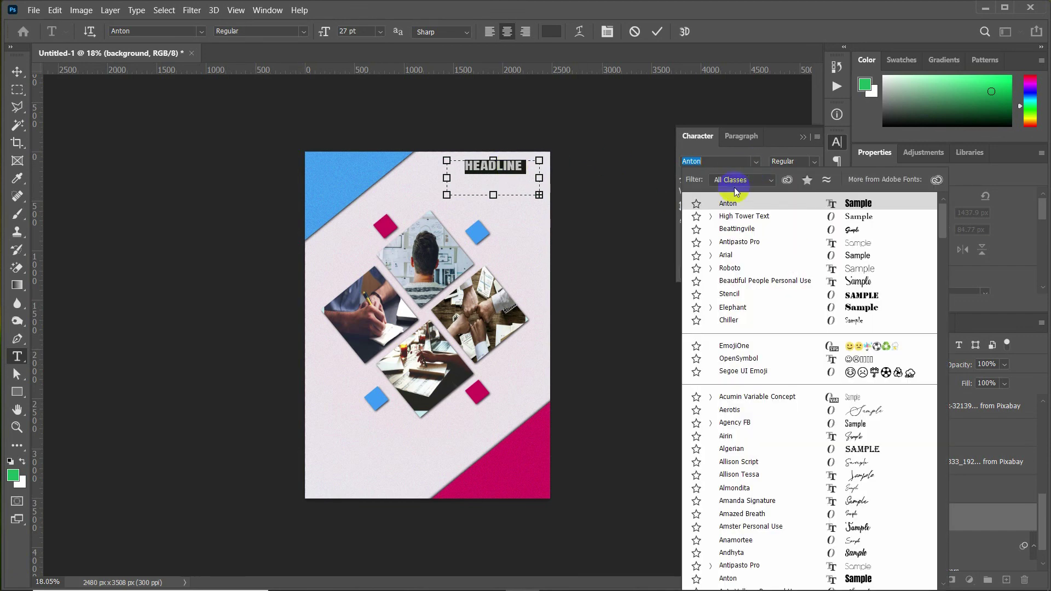
left_click(749, 202)
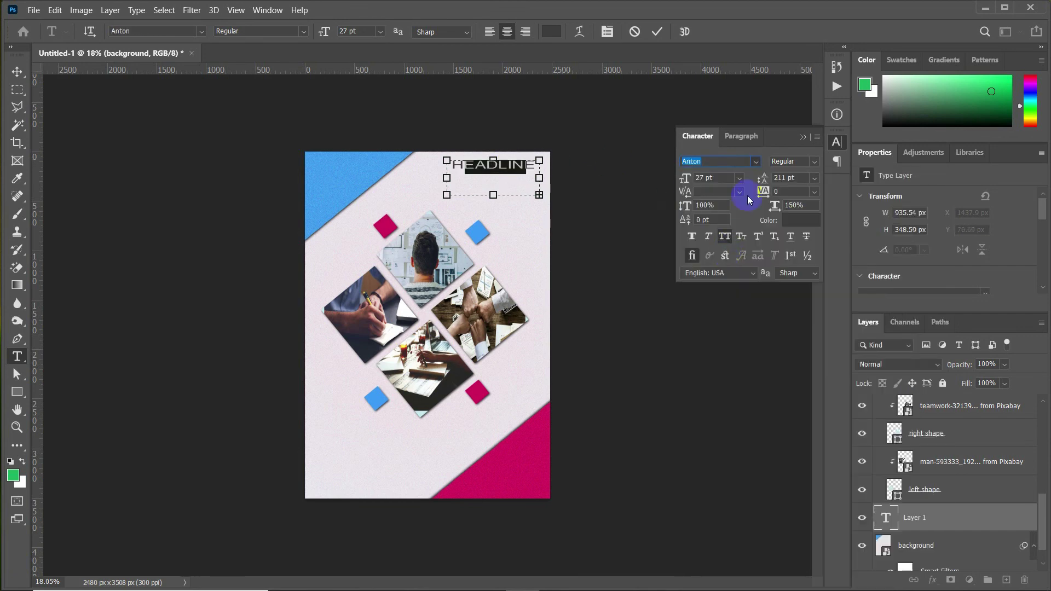
left_click_drag(774, 206, 714, 221)
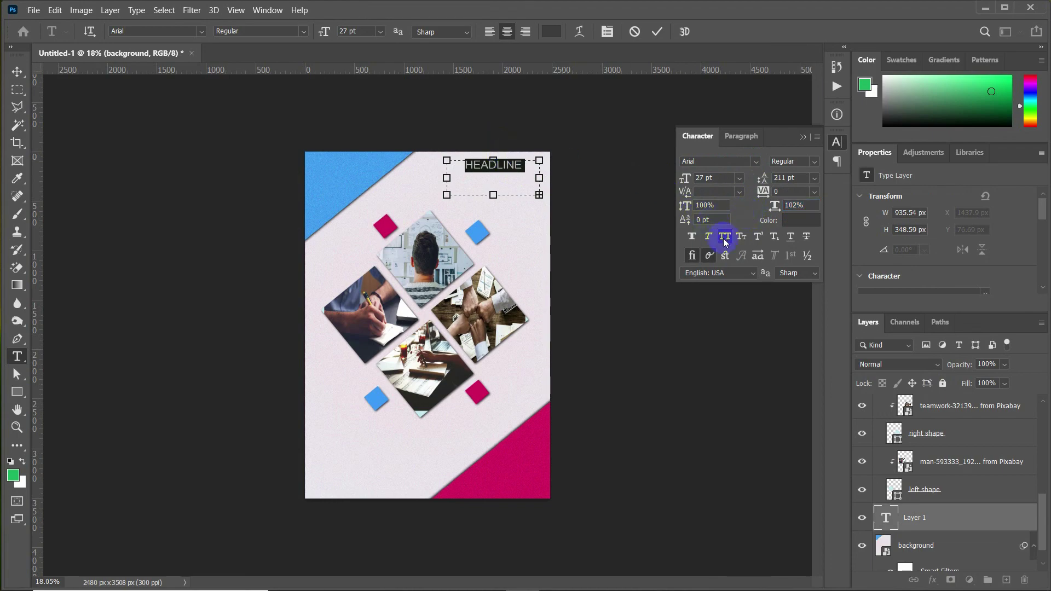
left_click(796, 162)
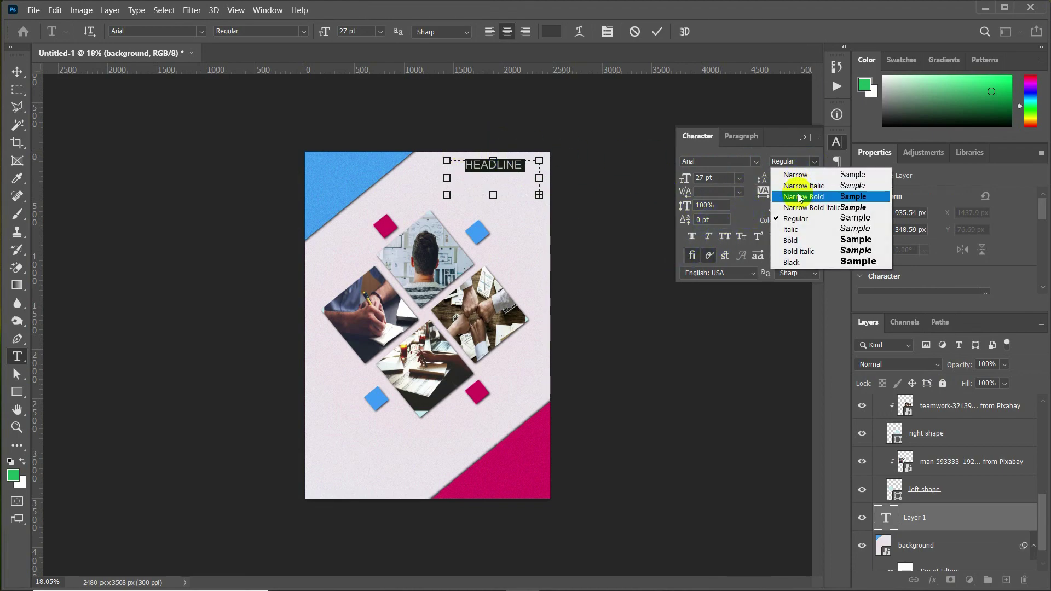
left_click(791, 240)
scroll(553, 131, "up", 6)
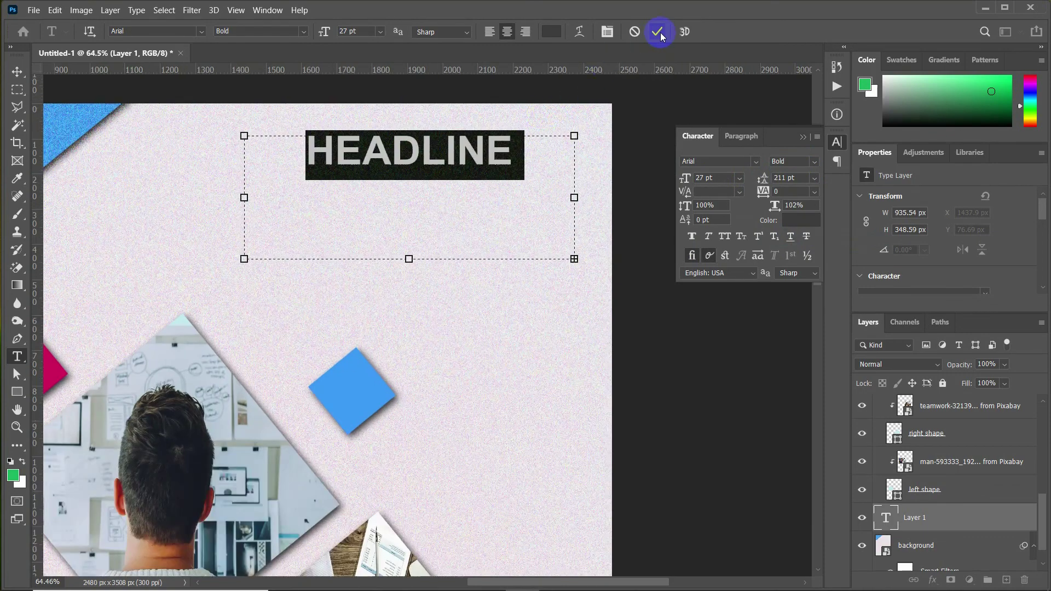
left_click_drag(775, 207, 769, 205)
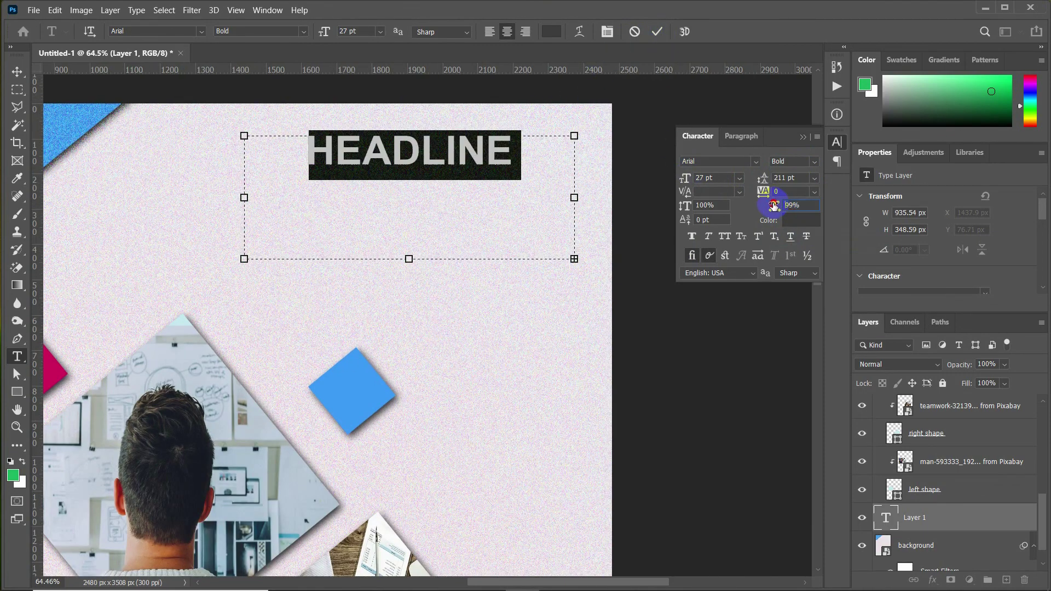
left_click(657, 31)
Move the headline closer to the cover's upper-right corner, to about X 1584 px and Y 129 px
left_click(17, 72)
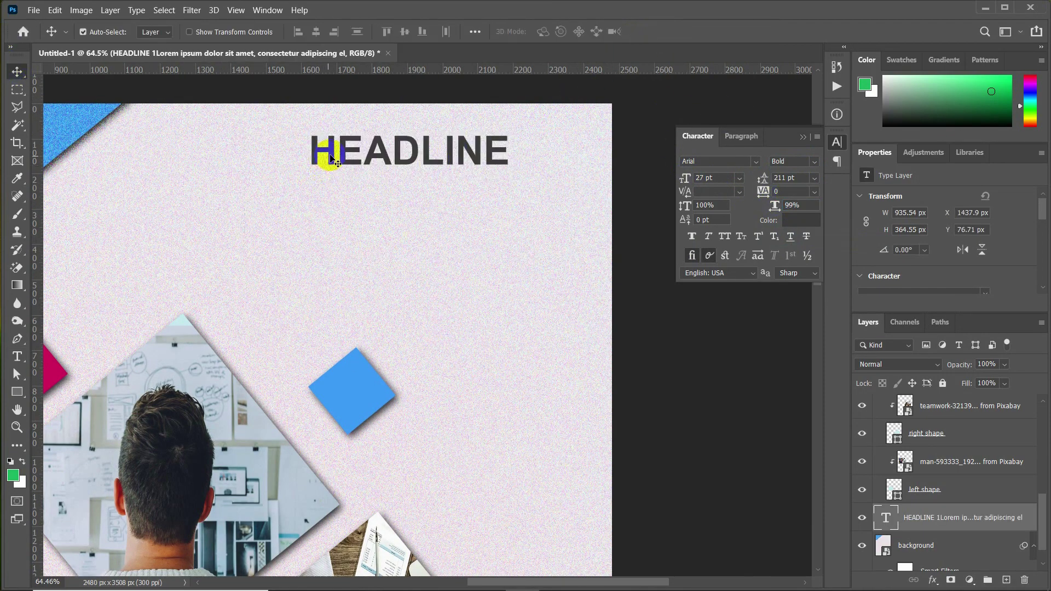
left_click_drag(333, 180, 382, 174)
scroll(382, 174, "down", 5)
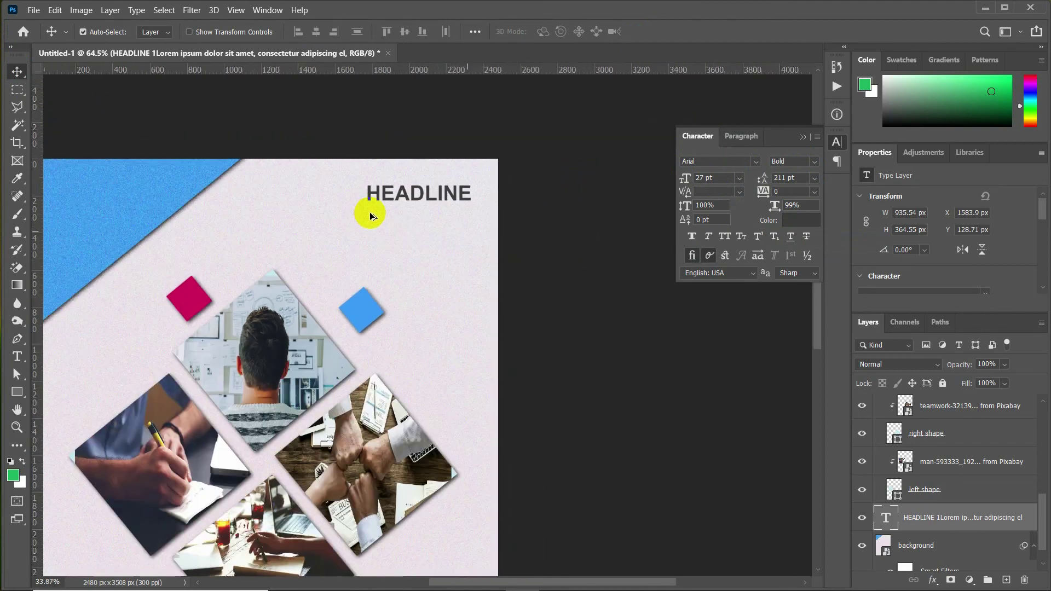